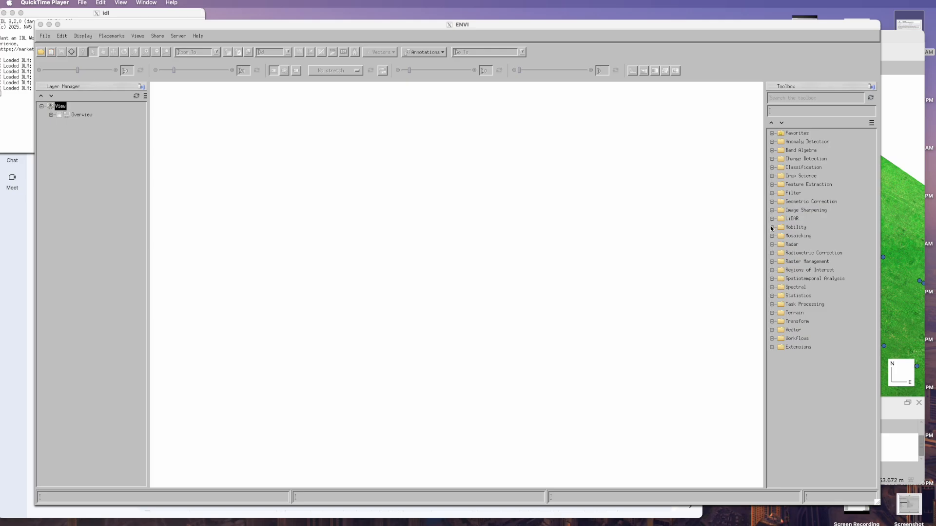
# Browse the Classification tools in the toolbox, including the Supervised Classification group
pyautogui.click(773, 169)
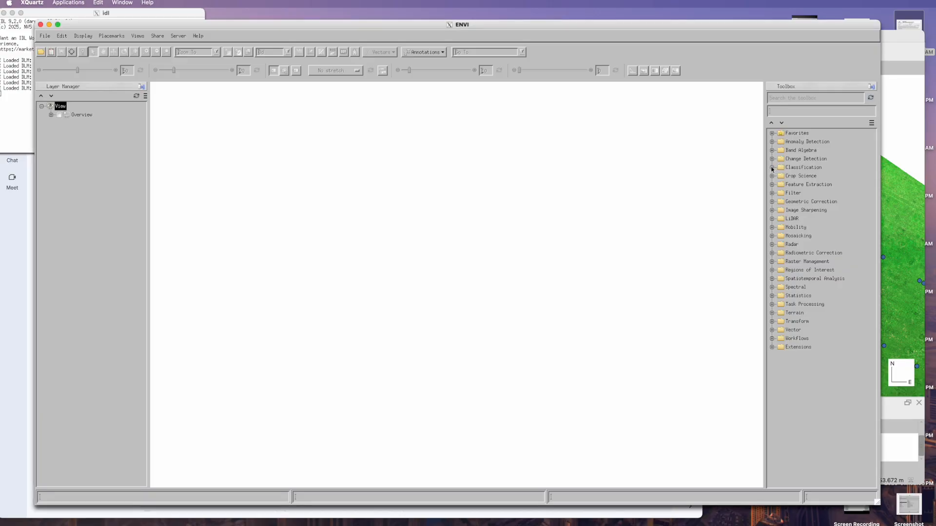
pyautogui.click(773, 168)
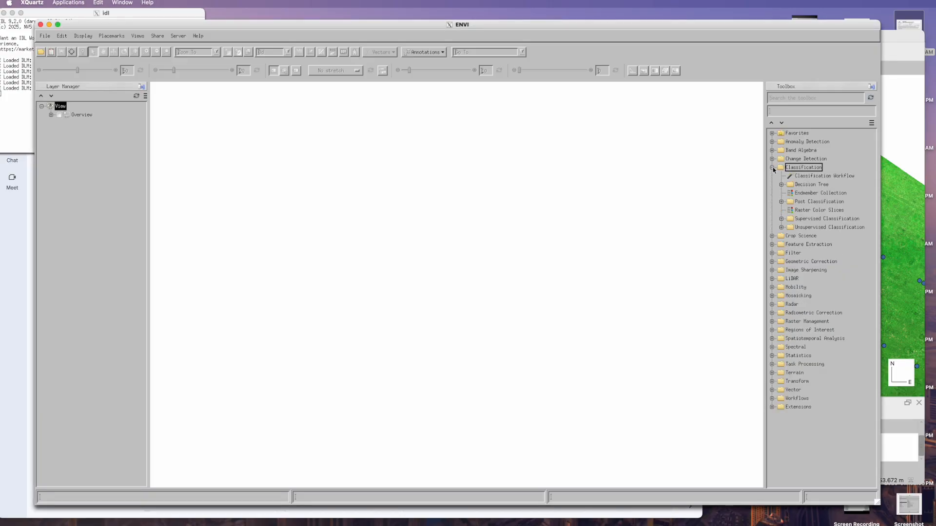
pyautogui.click(772, 167)
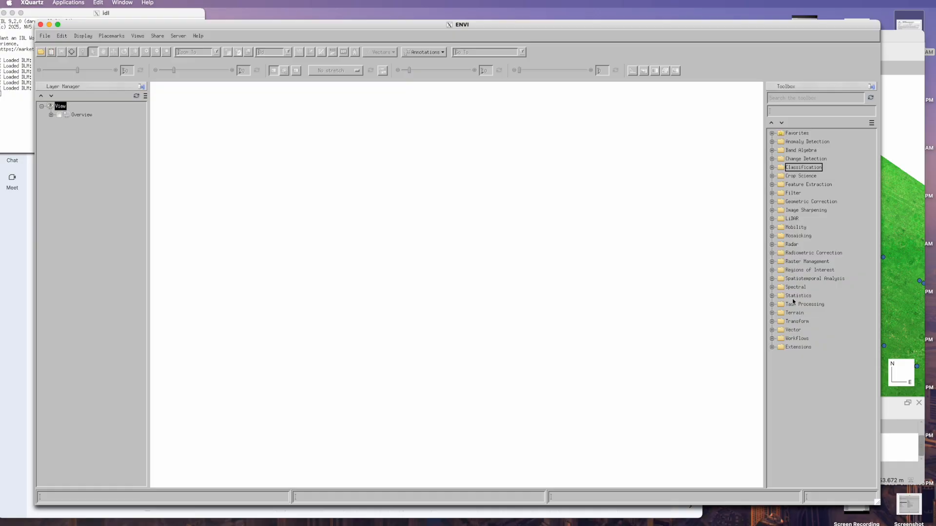
pyautogui.click(772, 167)
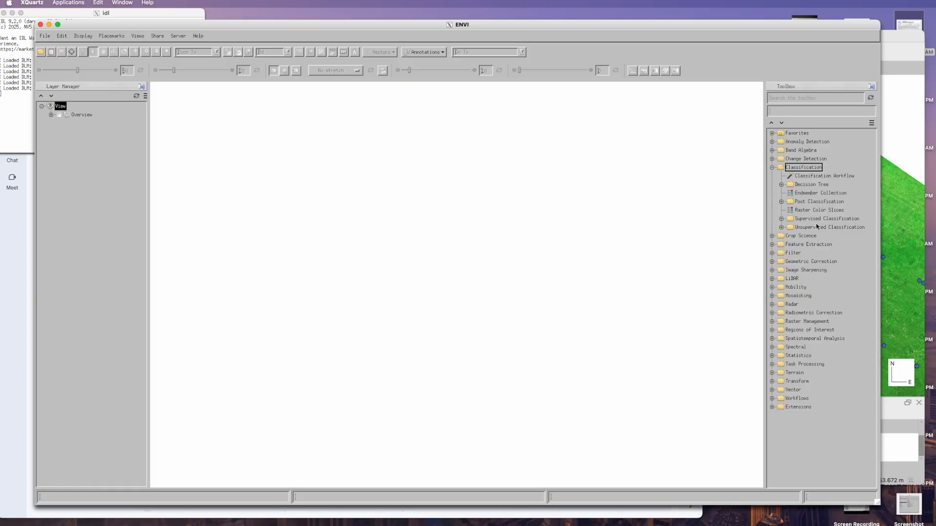
pyautogui.click(782, 219)
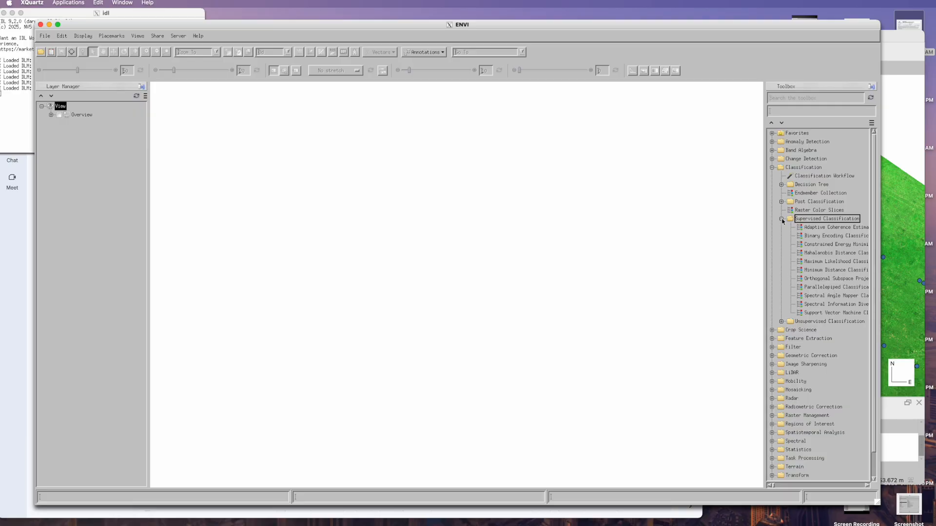
pyautogui.click(782, 219)
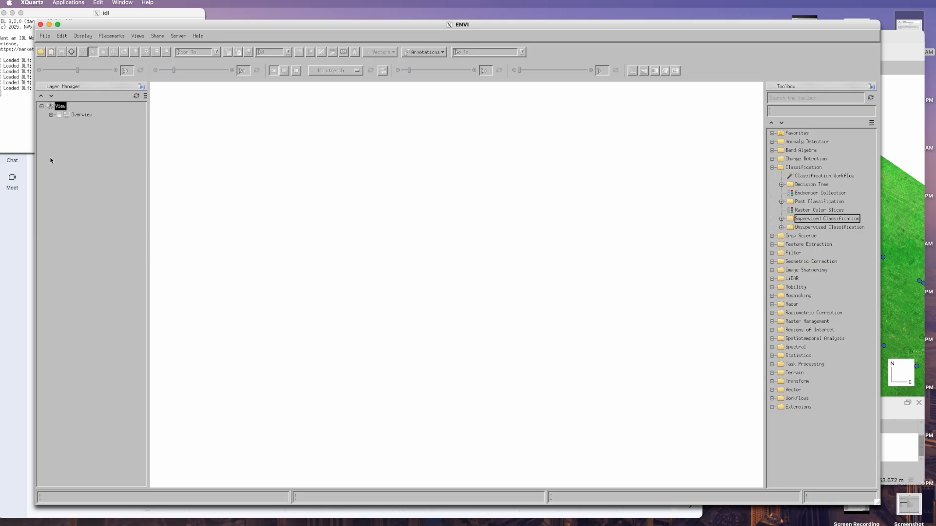
# Switch to Metashape and inspect the orthomosaic closely along the road between the two fields
pyautogui.click(41, 53)
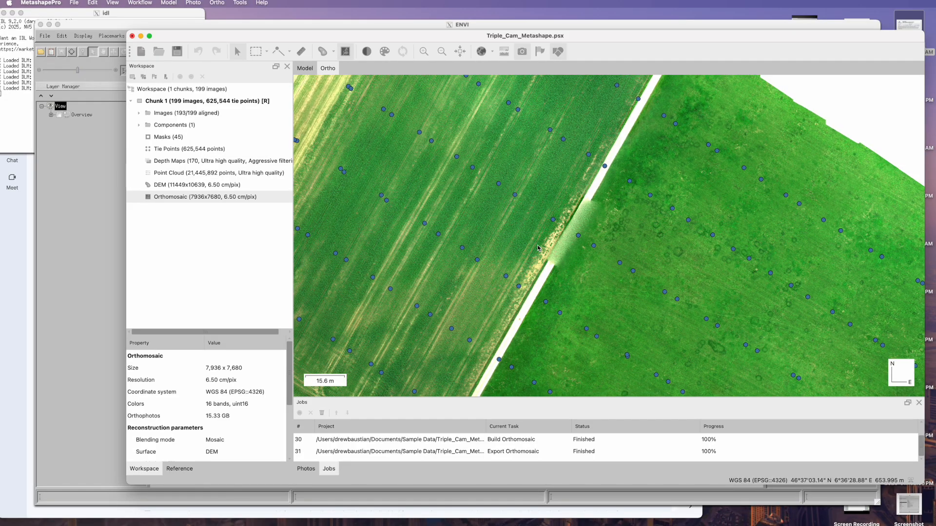
pyautogui.scroll(-3, 538, 247)
pyautogui.scroll(4, 597, 280)
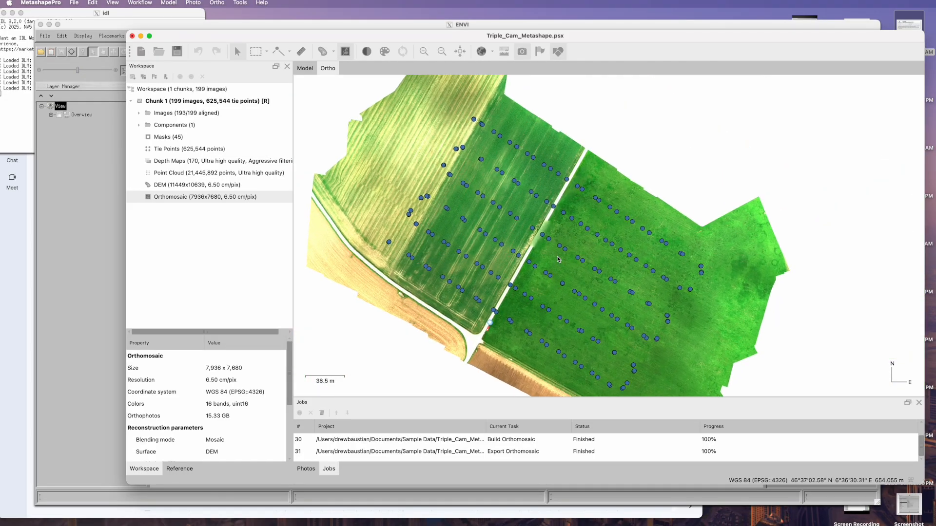
pyautogui.scroll(-3, 598, 280)
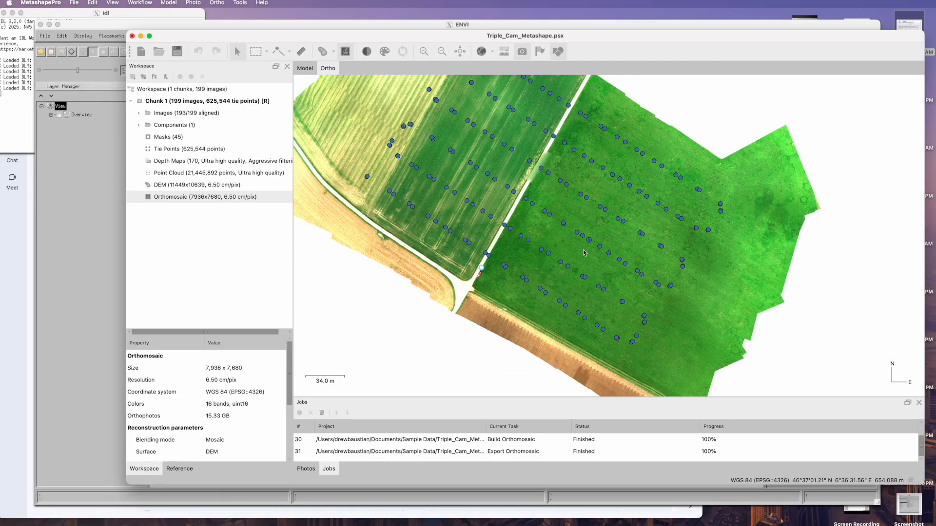
pyautogui.moveTo(429, 172); pyautogui.dragTo(443, 190)
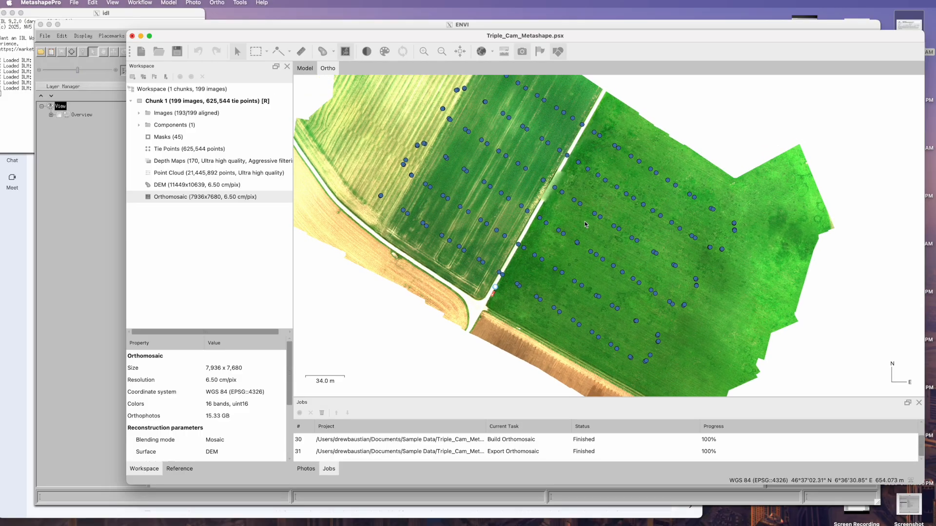
pyautogui.scroll(-1, 559, 211)
pyautogui.scroll(4, 558, 200)
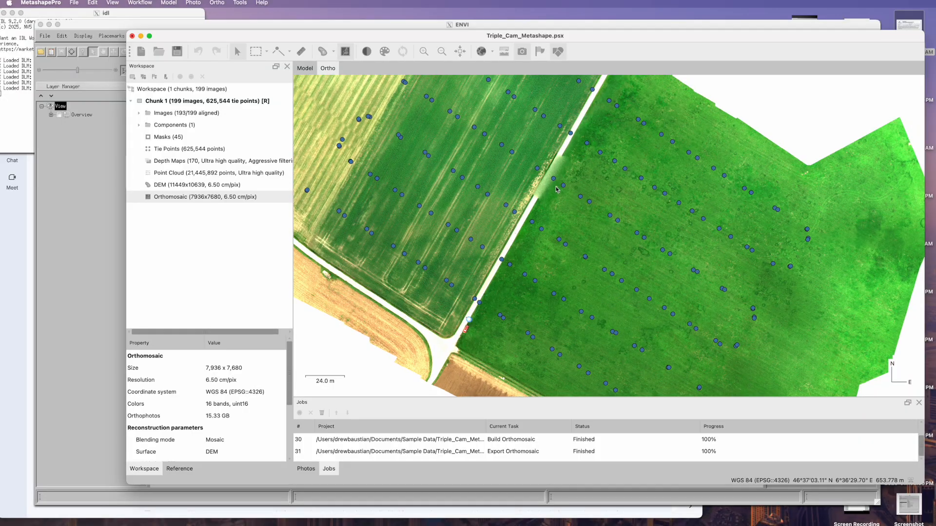
pyautogui.scroll(4, 515, 237)
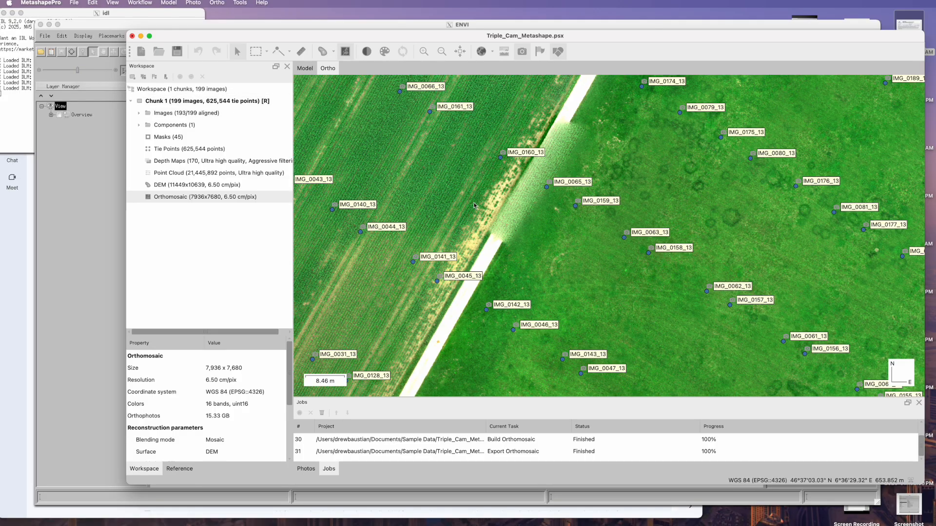
# Return to ENVI and open the raster triple_ortho_ms_only_rev2.tif from the Sample Data folder
pyautogui.click(132, 36)
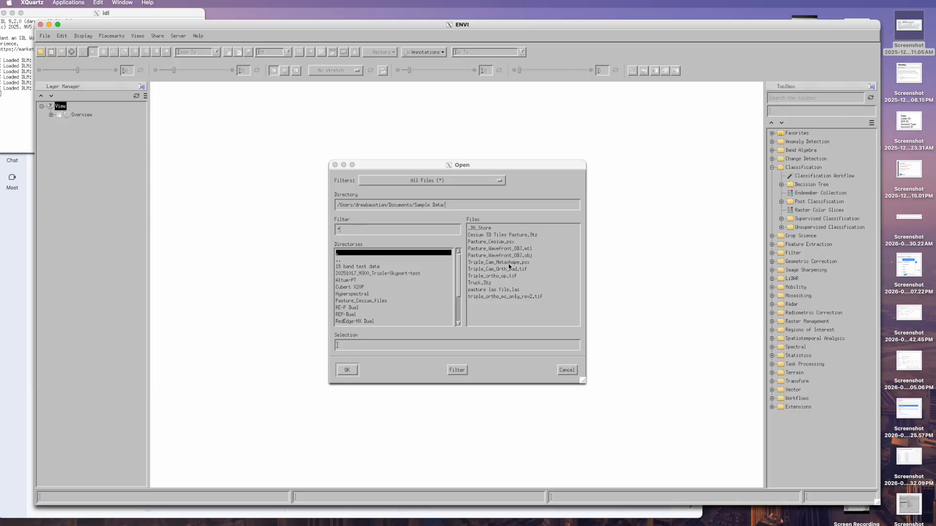
pyautogui.click(503, 300)
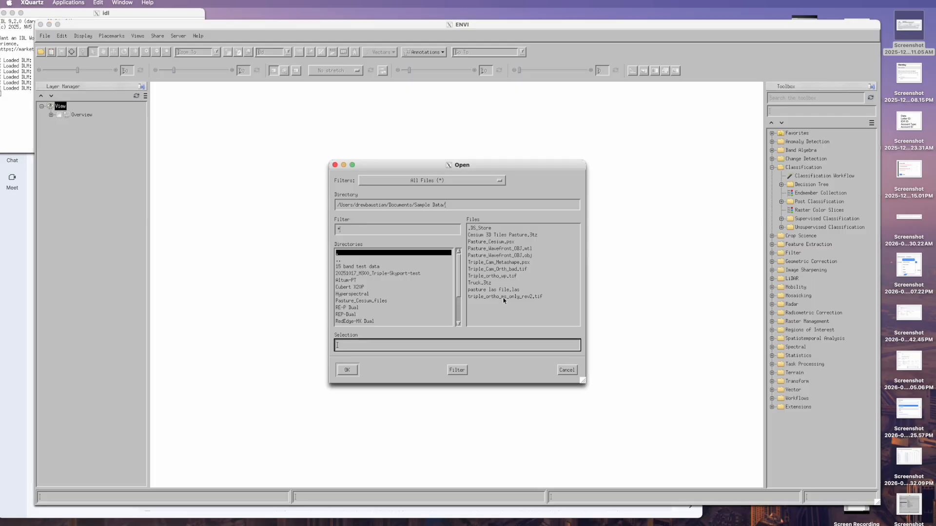
pyautogui.click(505, 300)
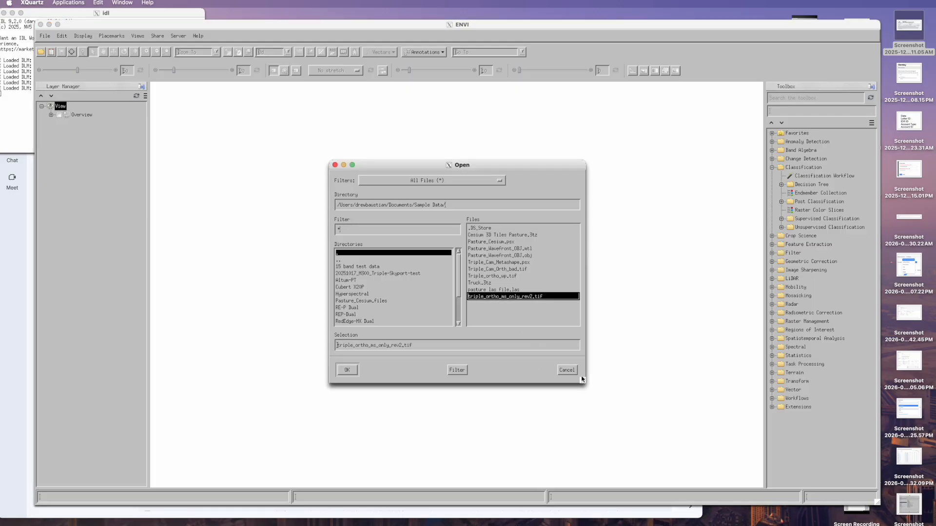
pyautogui.click(347, 371)
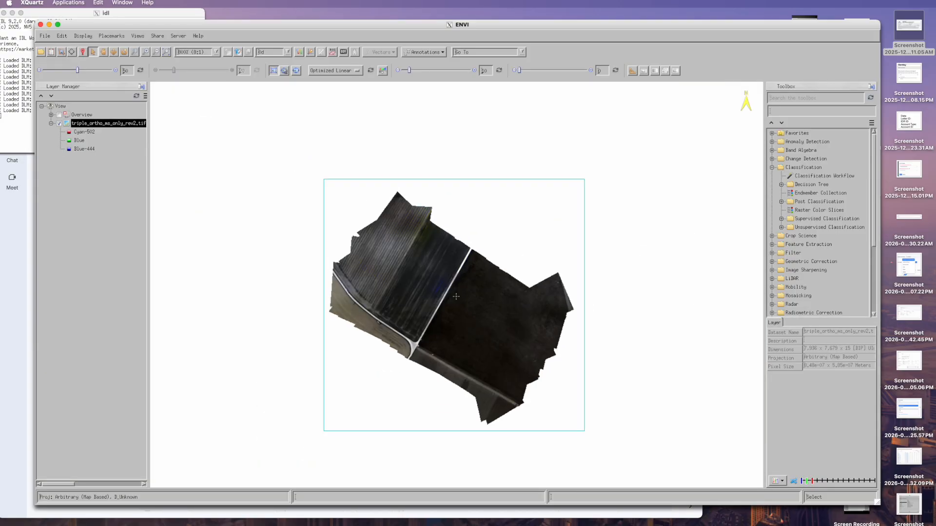
# Assign the Yellow-570 band to red and Green-531 to green for the orthomosaic display
pyautogui.scroll(5, 456, 297)
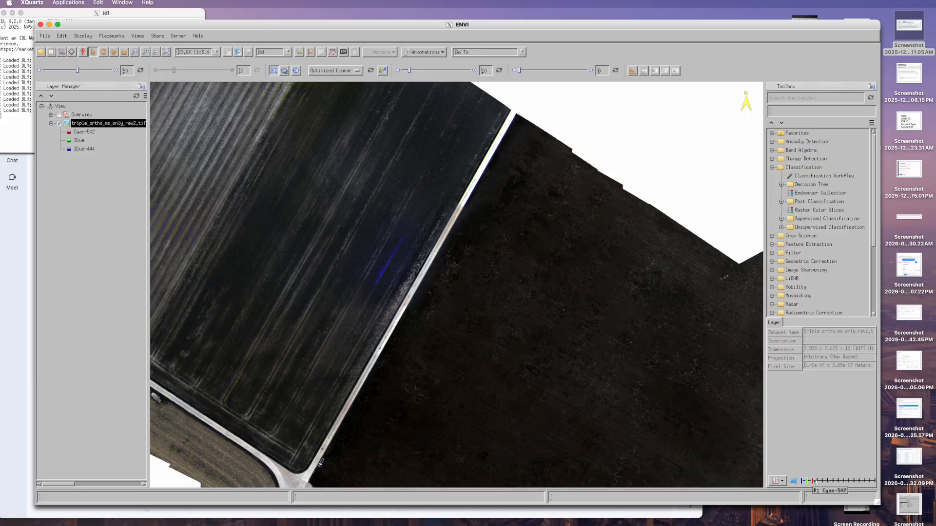
pyautogui.moveTo(817, 483); pyautogui.dragTo(840, 486)
pyautogui.moveTo(811, 484); pyautogui.dragTo(821, 484)
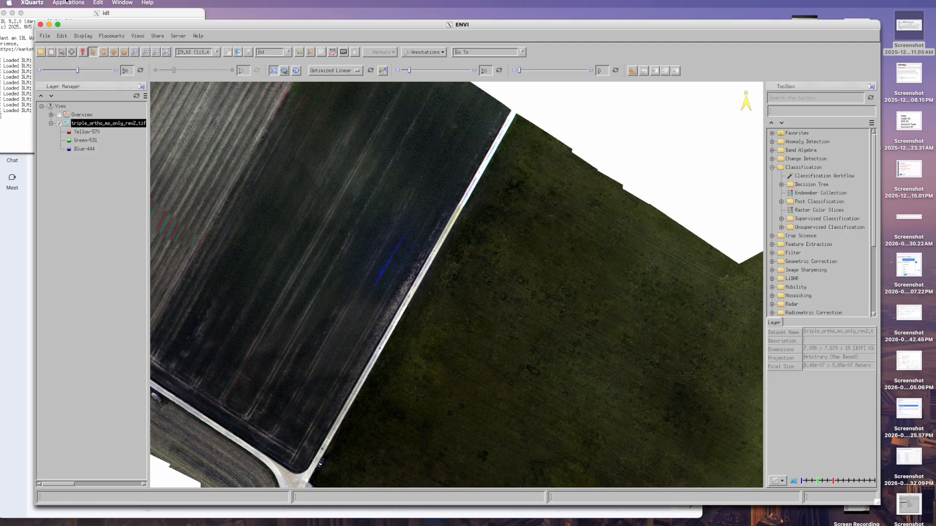
# Inspect the green field in the orthomosaic up close, ending with the whole raster in view
pyautogui.click(104, 52)
pyautogui.moveTo(573, 397); pyautogui.dragTo(531, 263)
pyautogui.scroll(3, 527, 357)
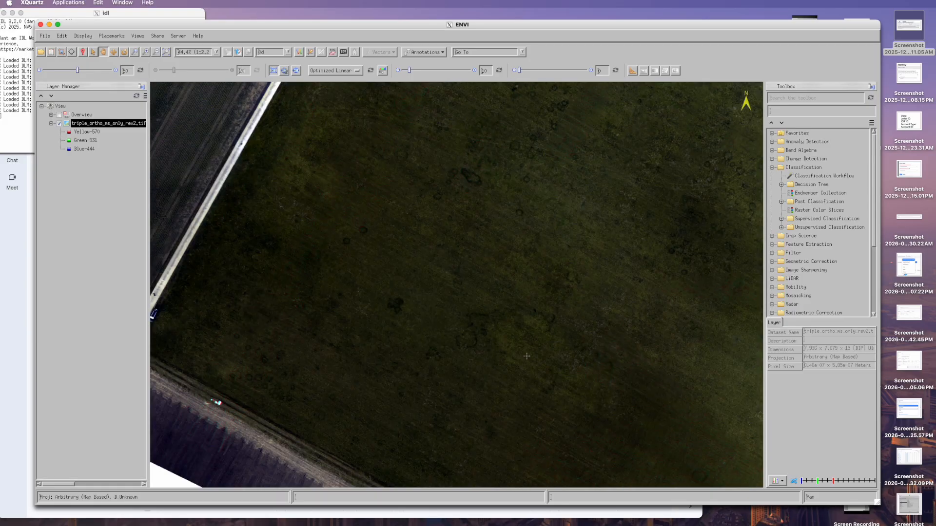
pyautogui.scroll(-12, 527, 356)
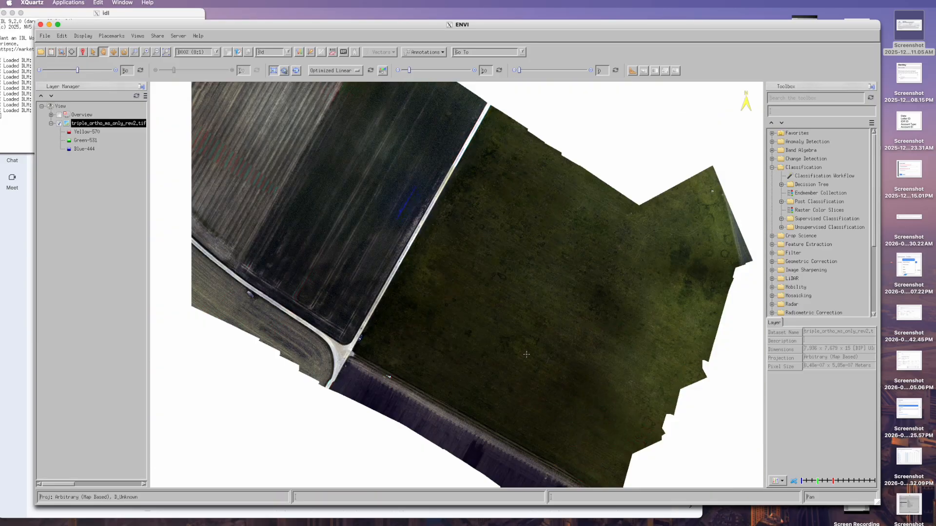
pyautogui.scroll(20, 476, 282)
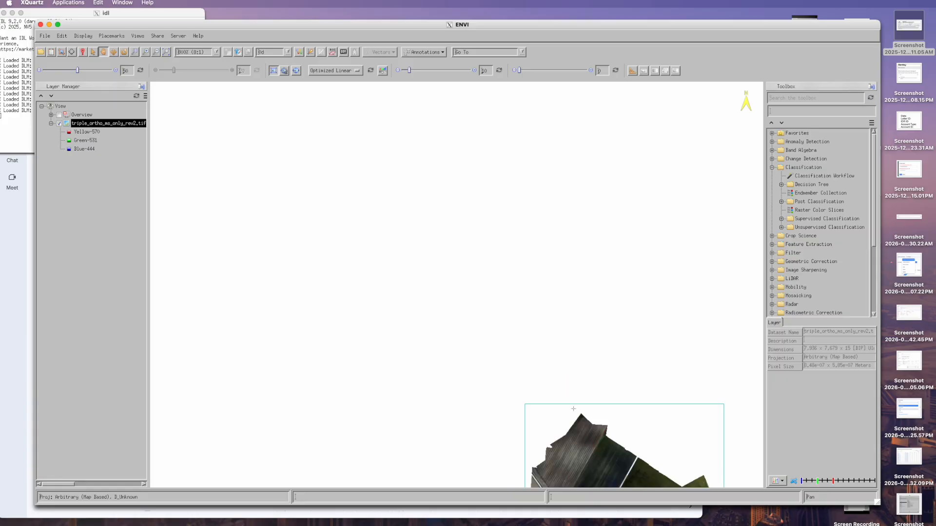
pyautogui.scroll(-8, 494, 355)
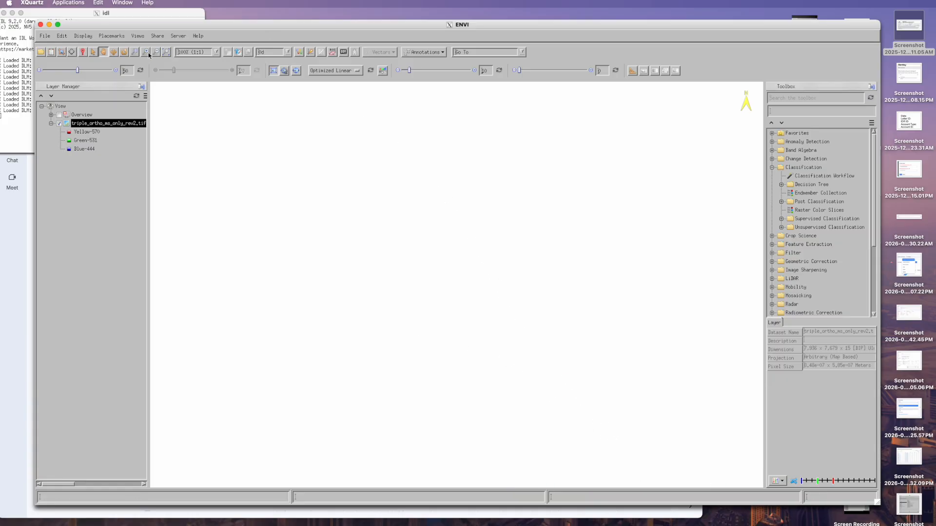
pyautogui.click(167, 52)
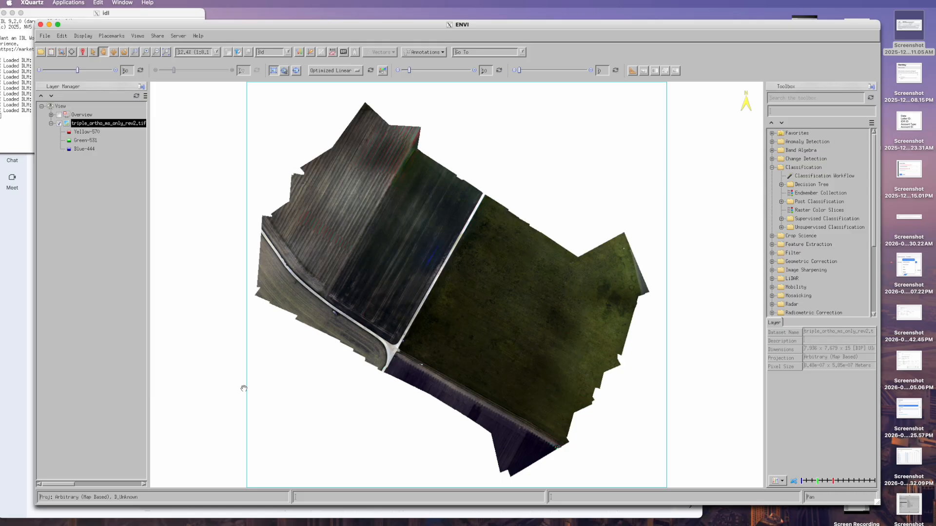
# View the spectral metadata of the triple_ortho_ms_only_rev2.tif layer
pyautogui.rightClick(101, 127)
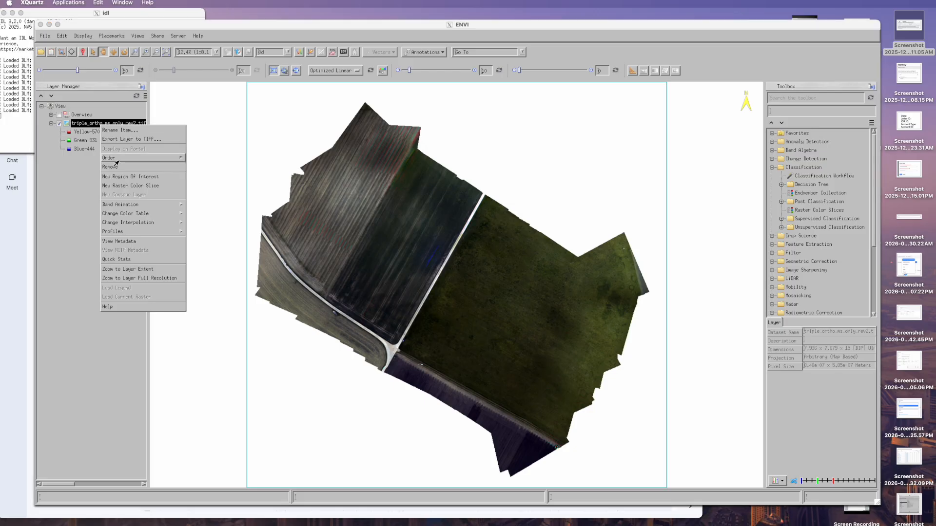
pyautogui.click(130, 242)
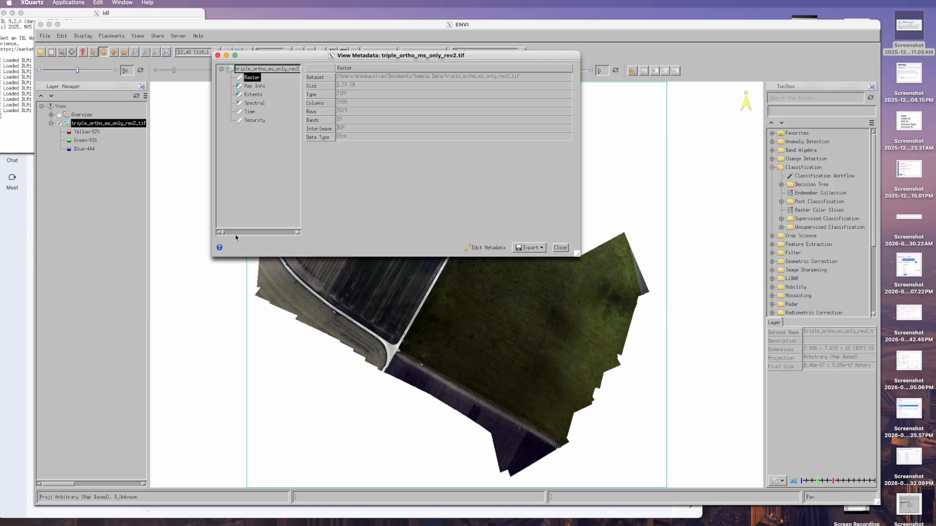
pyautogui.click(255, 103)
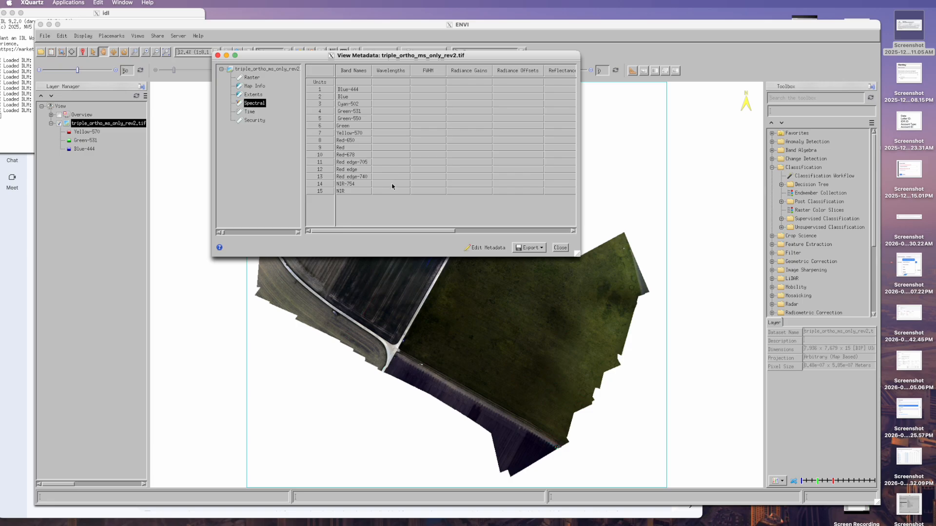
# Edit the raster's ENVI header and add the Wavelength item to its spectral metadata
pyautogui.click(487, 248)
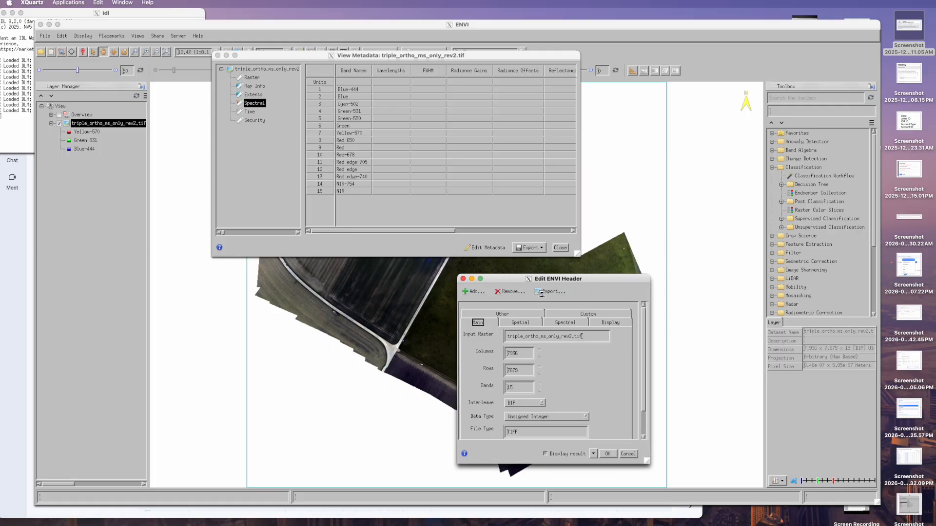
pyautogui.moveTo(558, 283); pyautogui.dragTo(493, 153)
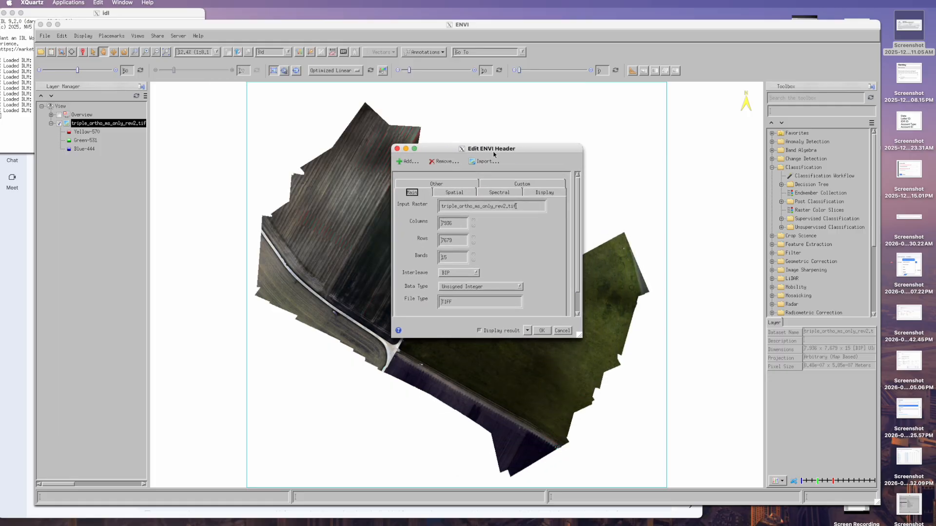
pyautogui.click(512, 193)
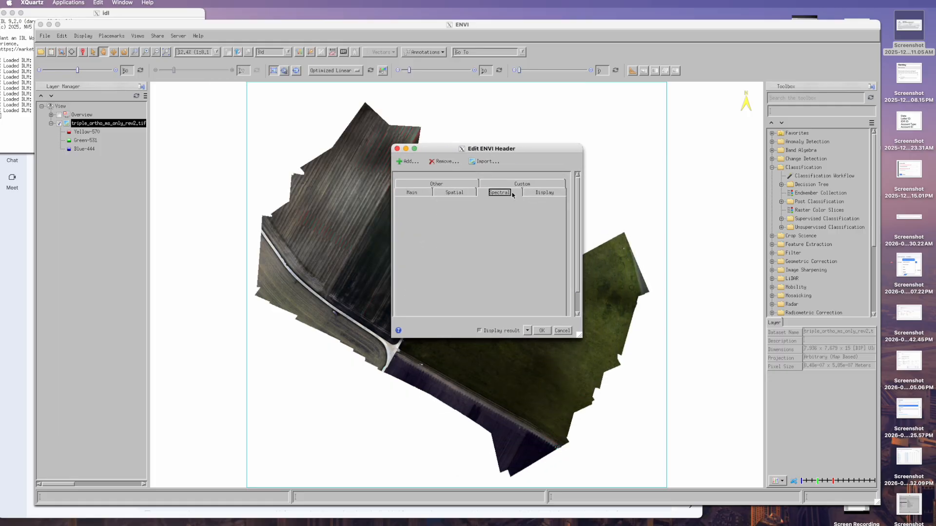
pyautogui.click(406, 162)
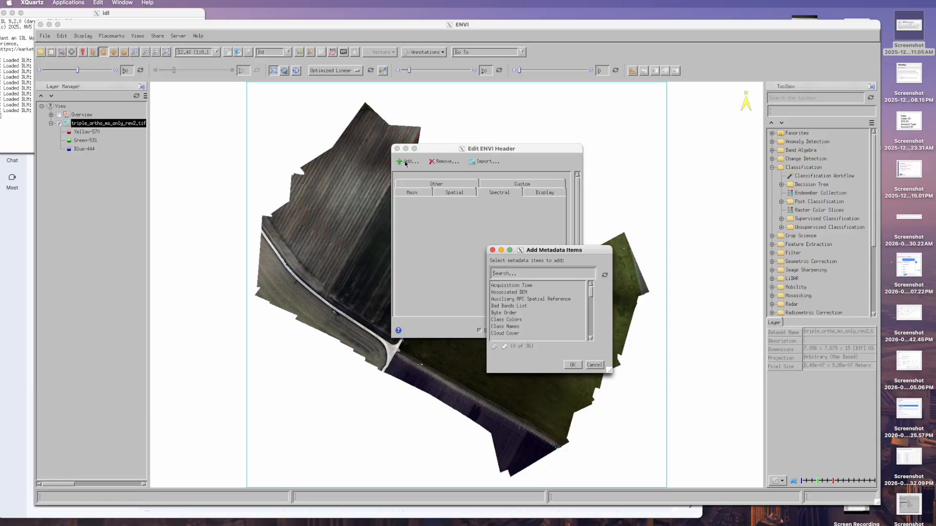
pyautogui.moveTo(548, 251); pyautogui.dragTo(537, 182)
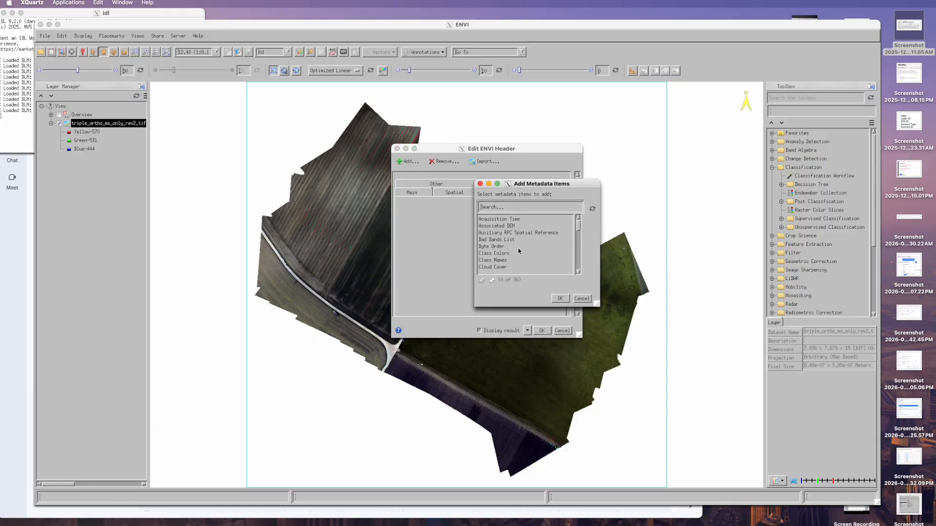
pyautogui.scroll(-7, 519, 251)
pyautogui.scroll(-3, 518, 252)
pyautogui.click(496, 233)
pyautogui.click(560, 299)
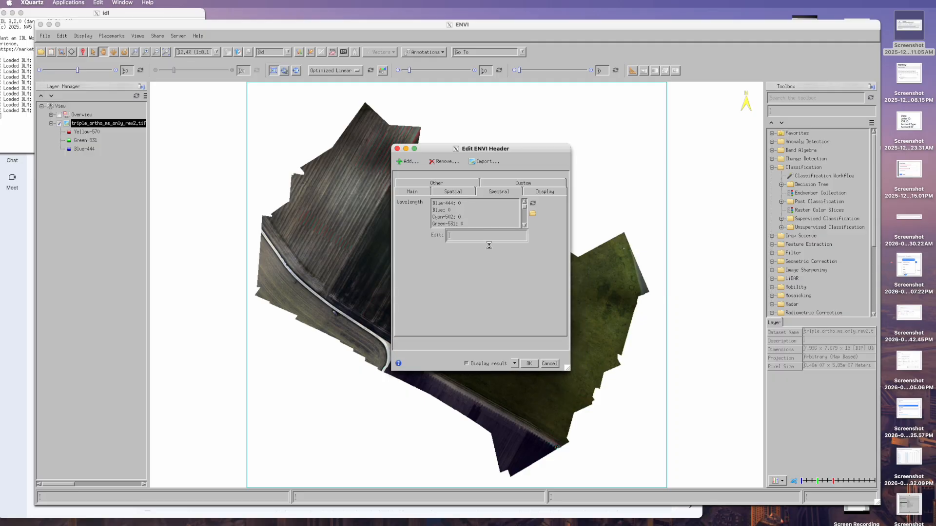
# Set the Wavelength value of the Blue-444 band to 444 and of the Blue band to 475
pyautogui.click(457, 204)
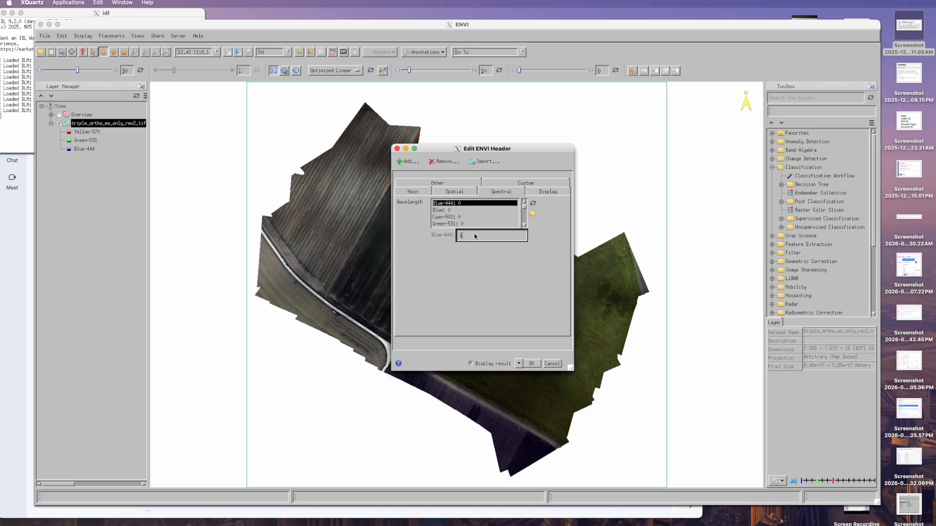
pyautogui.write('444')
pyautogui.press('Return')
pyautogui.click(453, 211)
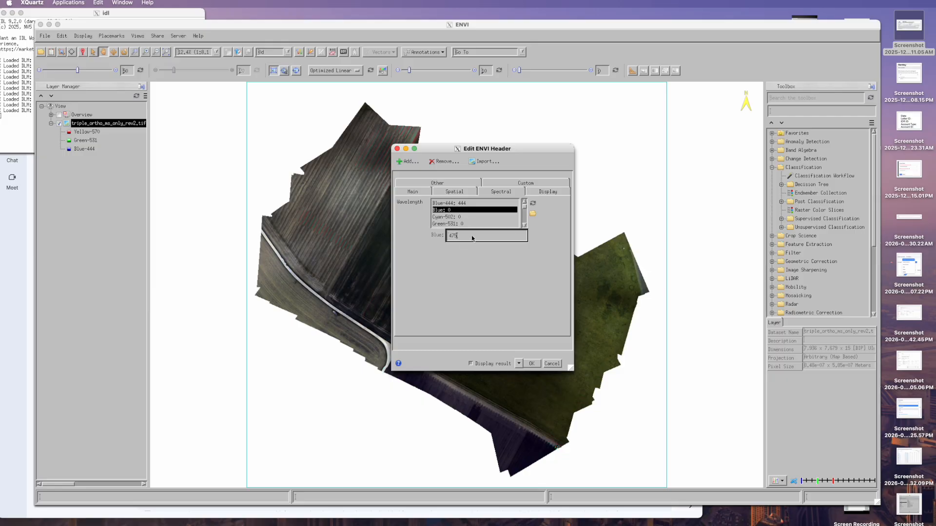
pyautogui.press('Return')
# Set the Wavelength value of the Cyan-502 band to 502 and of the Green-531 band to 531
pyautogui.click(460, 218)
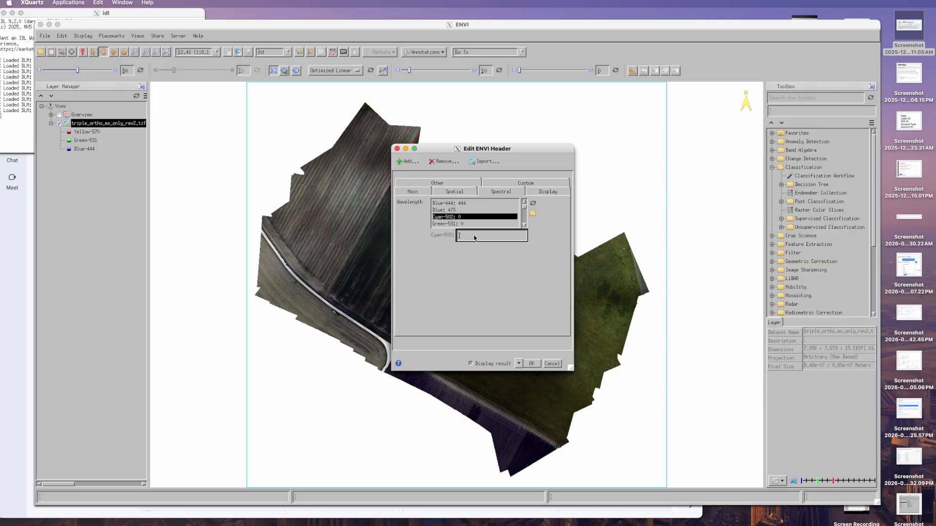
pyautogui.press('Return')
pyautogui.click(457, 224)
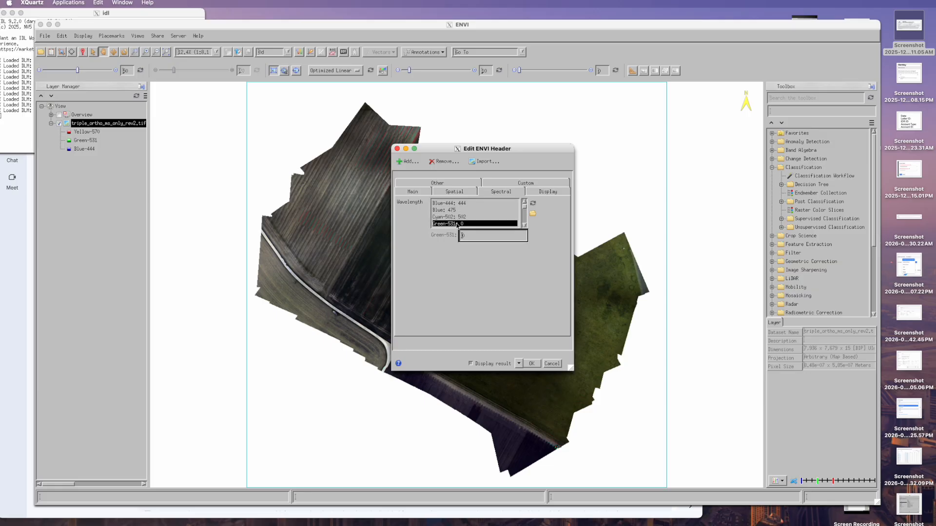
pyautogui.click(467, 238)
pyautogui.write('531')
pyautogui.scroll(-3, 490, 217)
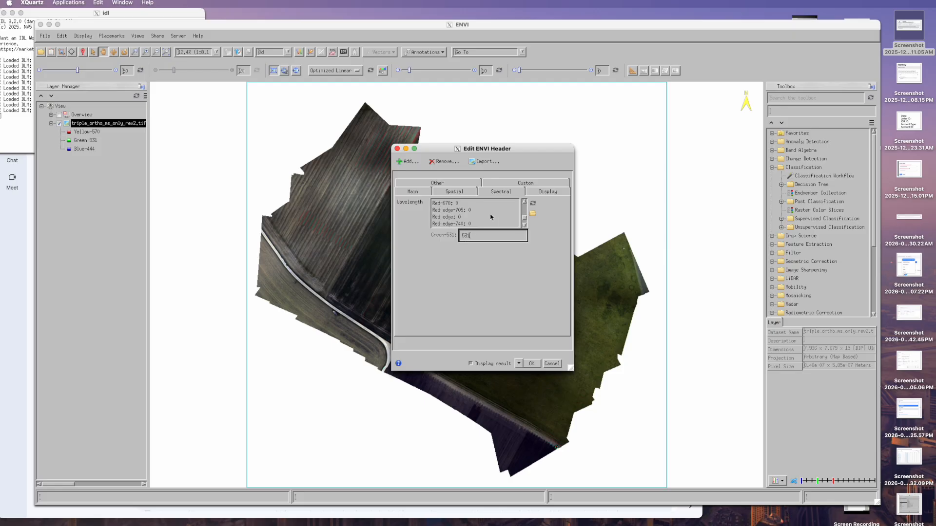
pyautogui.scroll(3, 491, 217)
pyautogui.scroll(4, 491, 217)
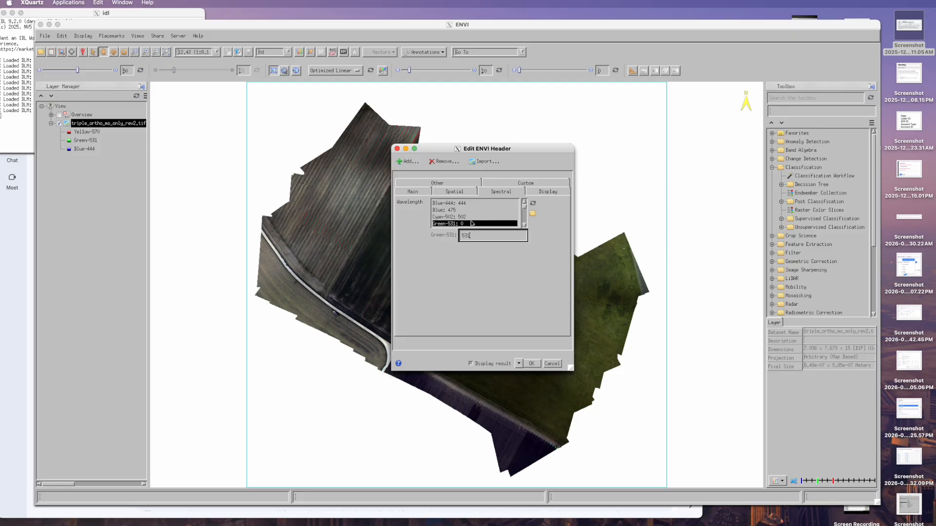
pyautogui.click(525, 225)
pyautogui.press('Return')
# Set the Wavelength value of the Green-550 band to 550 and of the Green band to 560
pyautogui.click(467, 224)
pyautogui.click(474, 238)
pyautogui.scroll(-1, 467, 226)
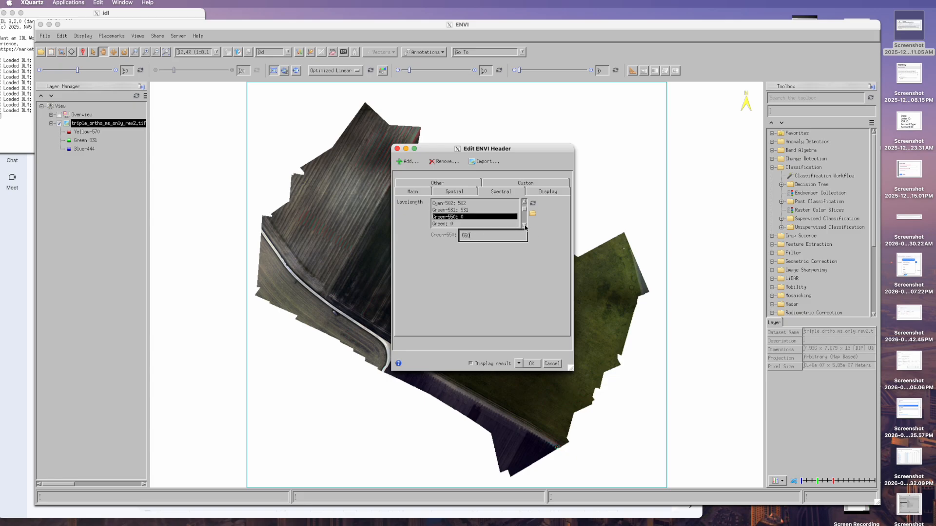
pyautogui.click(467, 225)
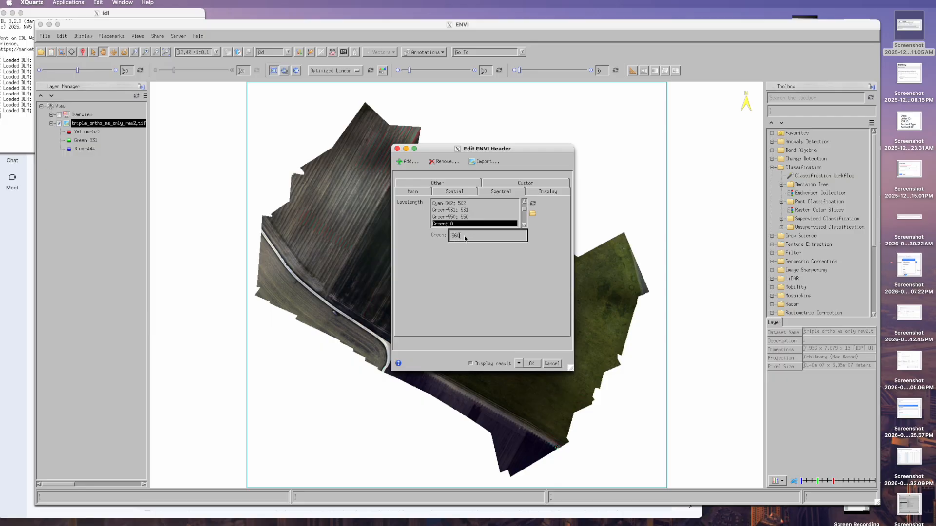
pyautogui.click(524, 226)
pyautogui.click(524, 225)
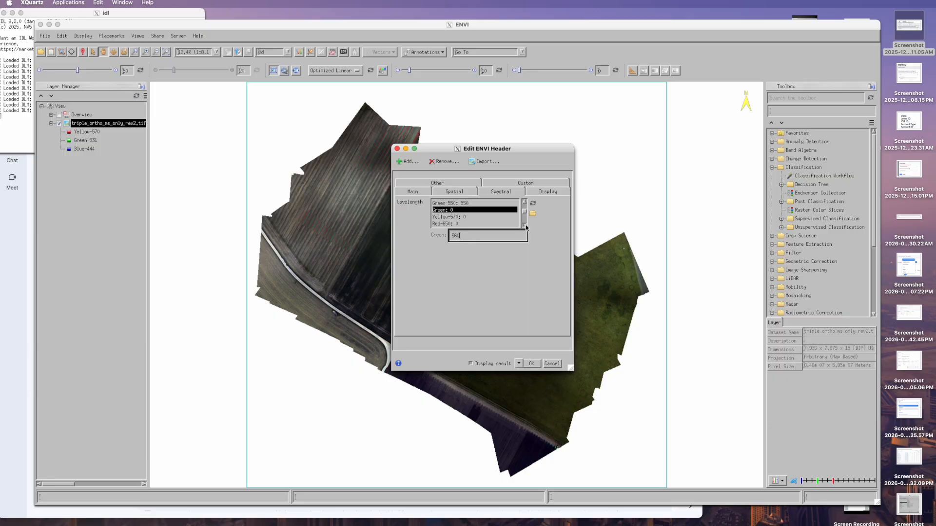
# Set the Wavelength value of the Yellow-570 band to 570 and of the Red-650 band to 650
pyautogui.click(472, 218)
pyautogui.click(467, 236)
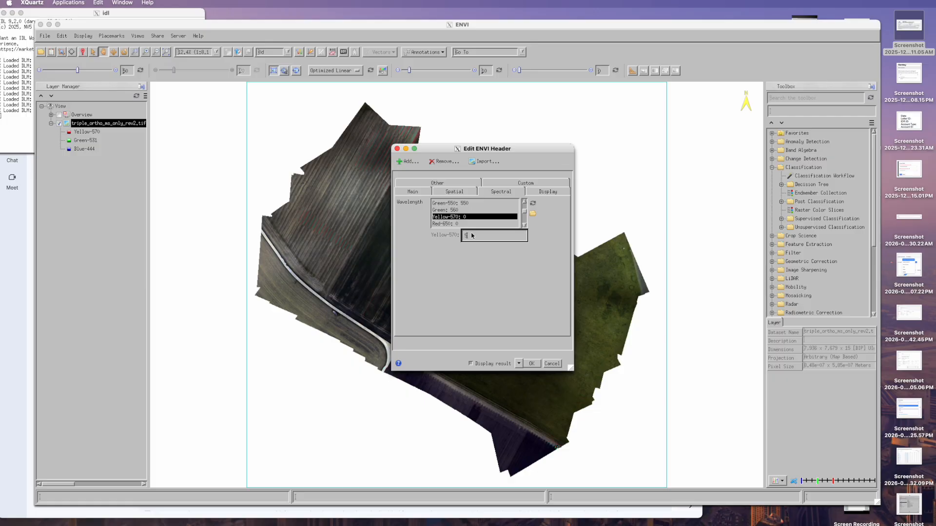
pyautogui.write('570')
pyautogui.press('Return')
pyautogui.click(463, 224)
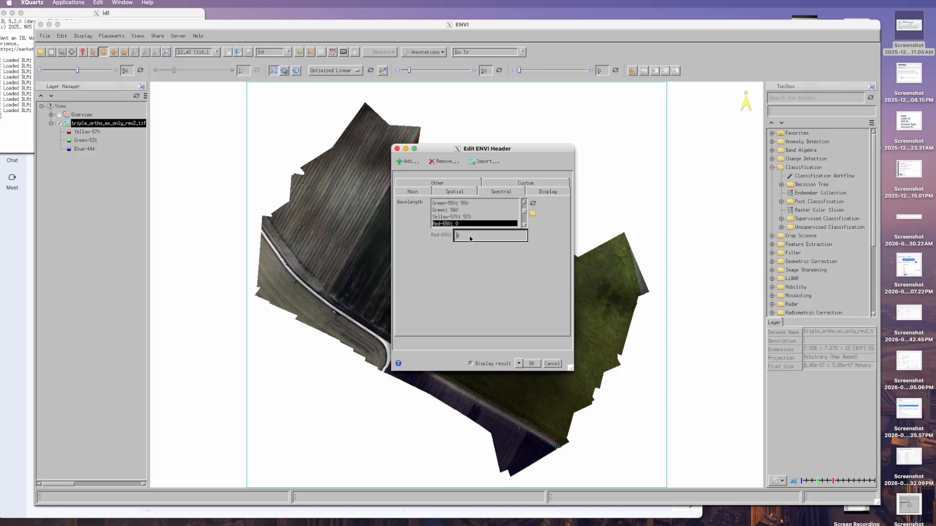
pyautogui.write('650')
pyautogui.click(525, 226)
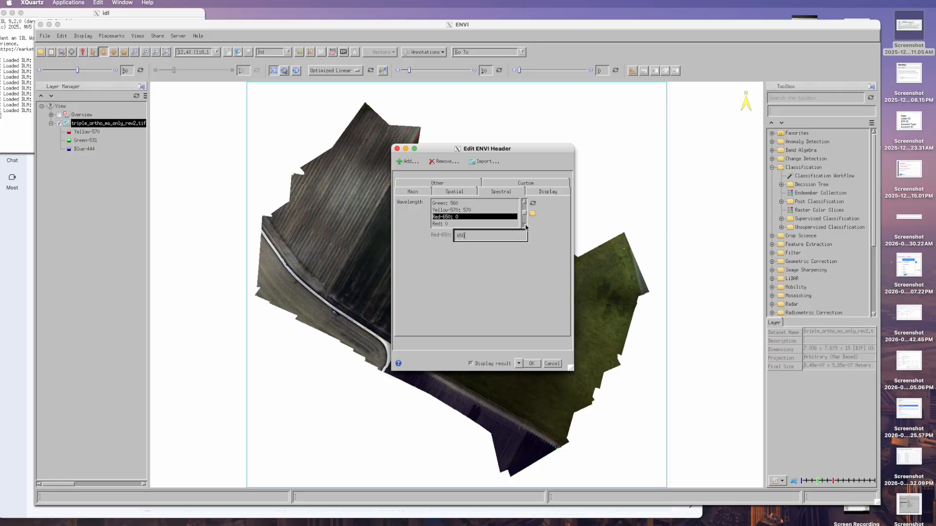
# Set the Wavelength value of the Red band to 668 and of the Red-678 band to 678
pyautogui.click(474, 225)
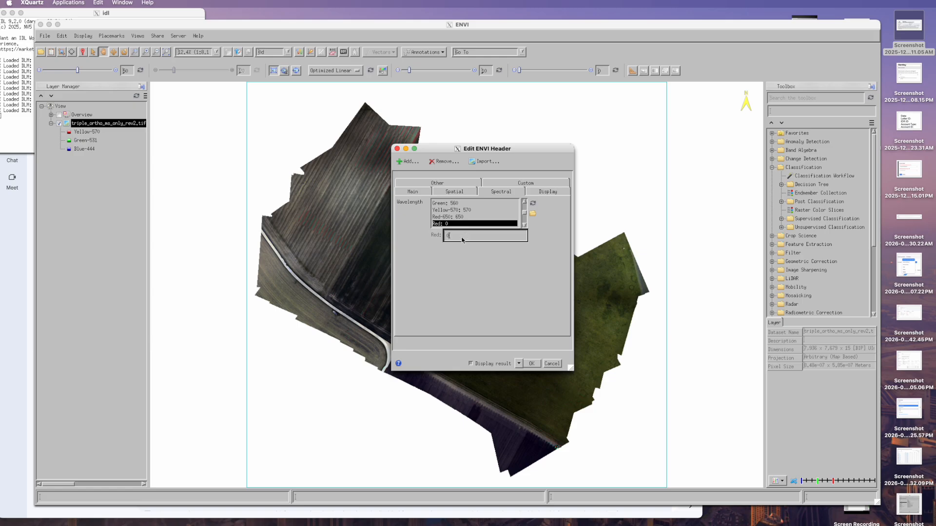
pyautogui.write('668')
pyautogui.click(524, 226)
pyautogui.click(524, 227)
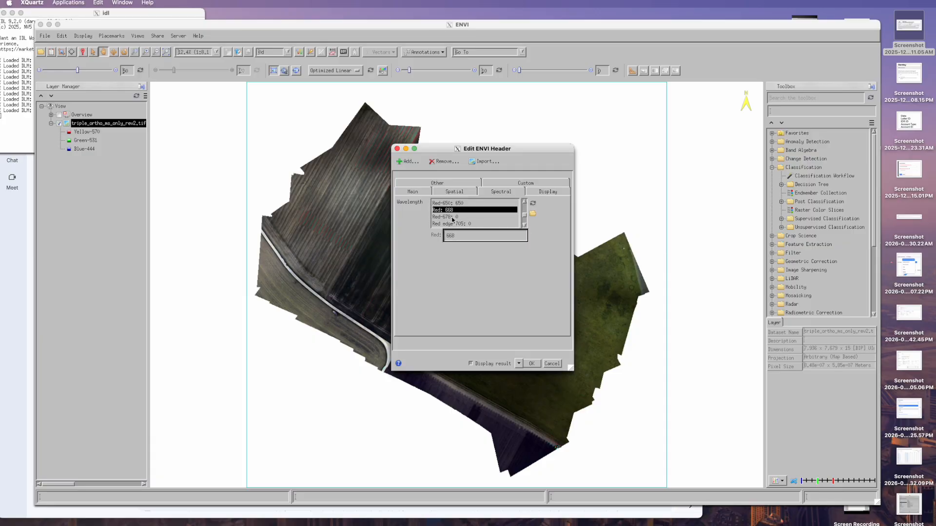
pyautogui.click(457, 217)
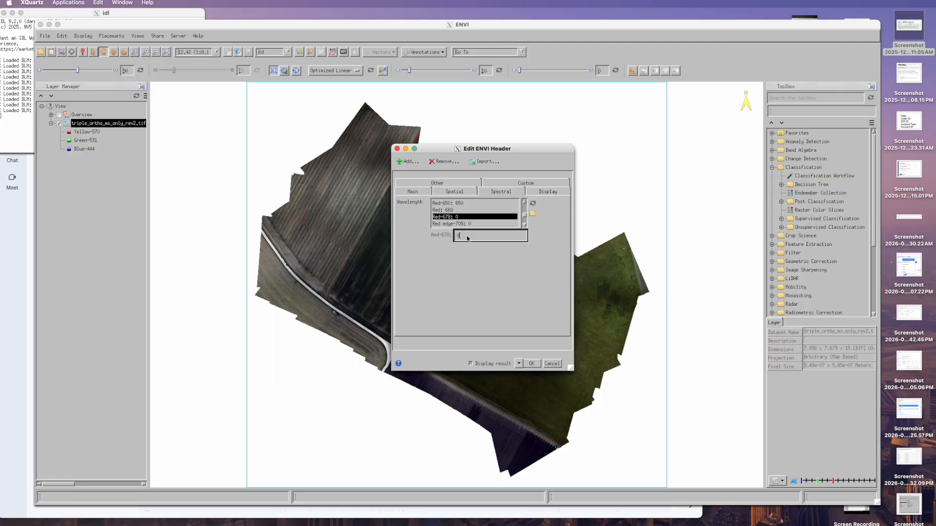
pyautogui.press('BackSpace')
pyautogui.write('678')
pyautogui.press('Return')
# Set the Wavelength value of the Red edge-705 band to 705 and of the Red edge band to 717
pyautogui.click(474, 224)
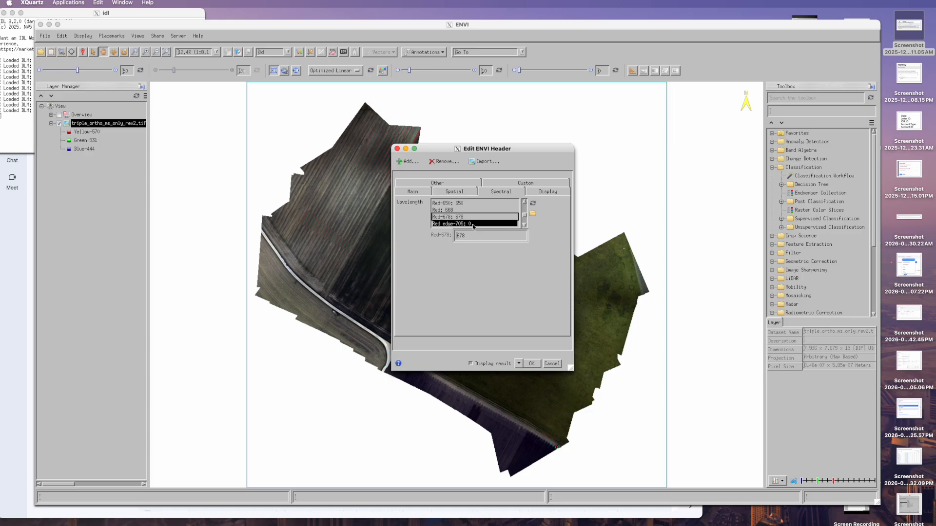
pyautogui.click(477, 238)
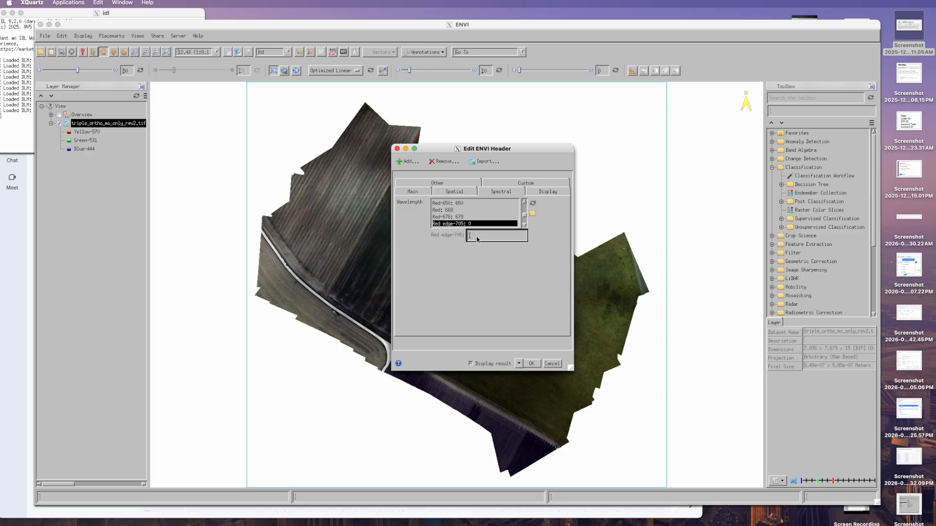
pyautogui.click(524, 225)
pyautogui.click(524, 225)
pyautogui.click(524, 226)
pyautogui.click(463, 212)
pyautogui.click(463, 212)
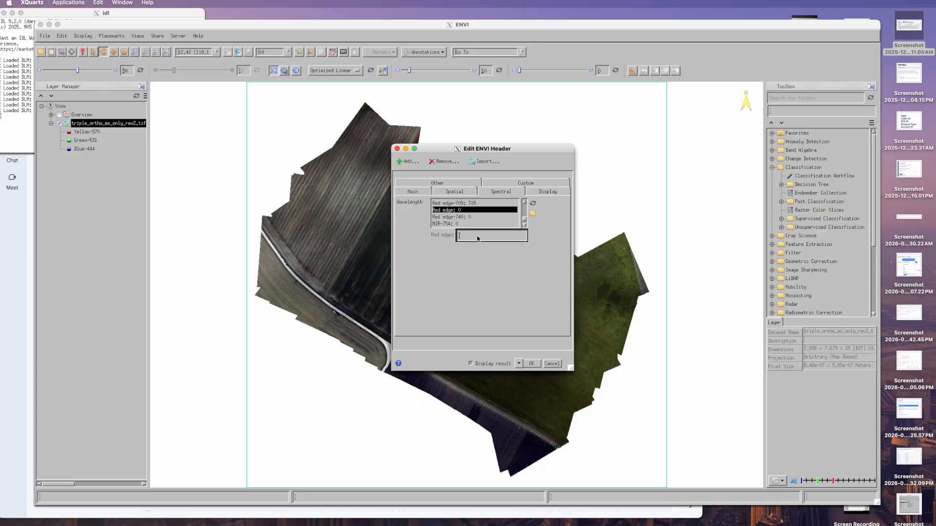
pyautogui.write('717')
# Set the Wavelength value of the Red edge-740 band to 740 and of the NIR-754 band to 754
pyautogui.click(472, 218)
pyautogui.click(472, 217)
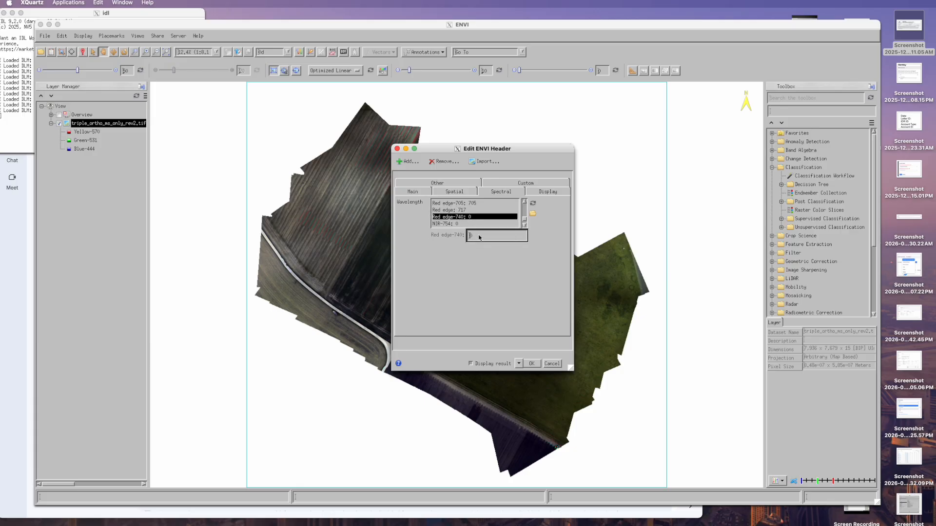
pyautogui.write('74')
pyautogui.click(462, 225)
pyautogui.click(462, 224)
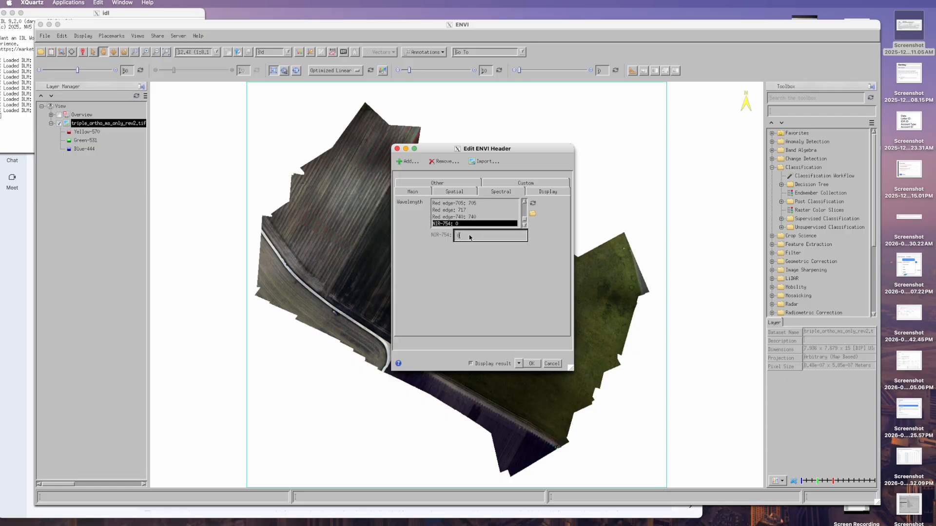
pyautogui.write('754')
# Set the Wavelength value of the NIR band to 840 and apply the ENVI header edits
pyautogui.click(524, 225)
pyautogui.click(472, 225)
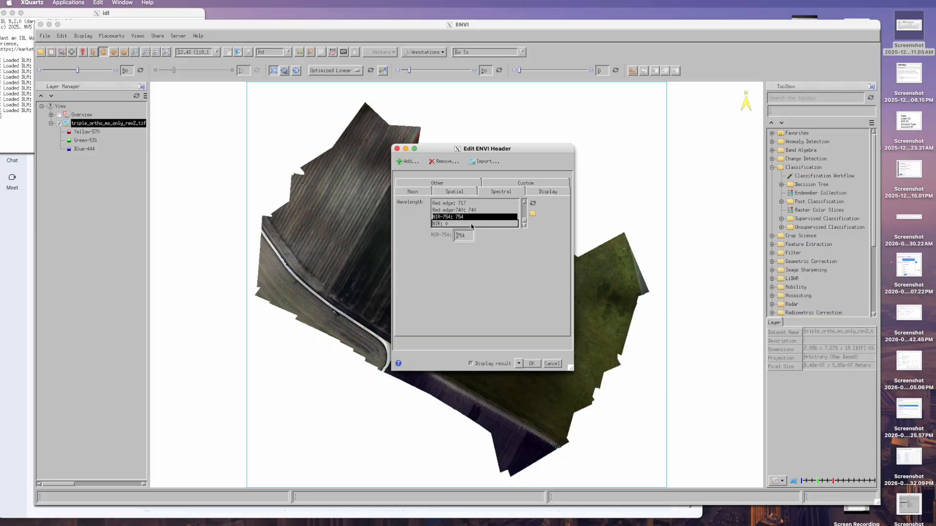
pyautogui.click(473, 225)
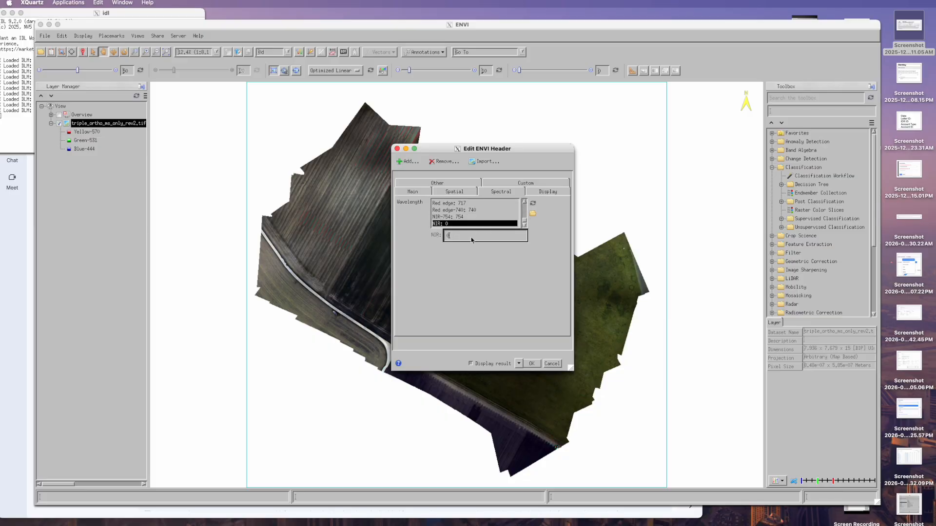
pyautogui.write('840')
pyautogui.press('Return')
pyautogui.click(531, 364)
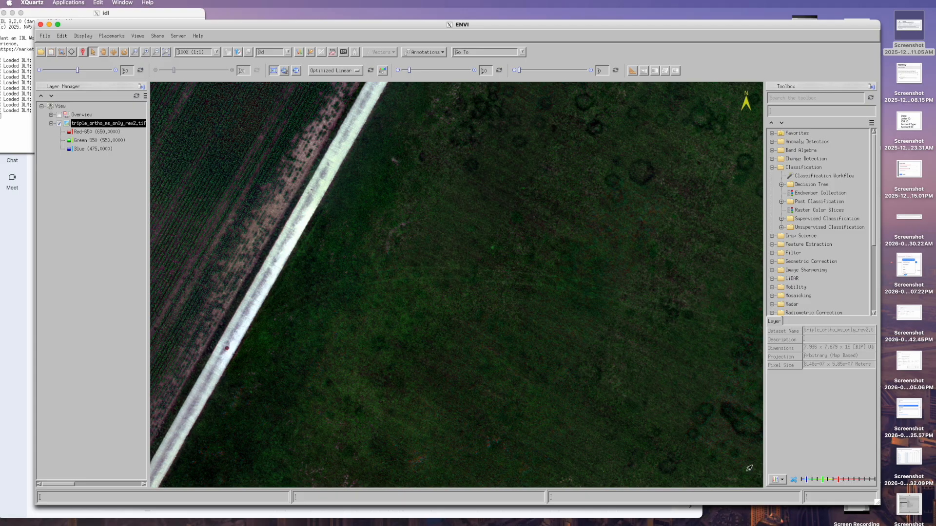
# Shrink the ENVI window and preview the orthomosaic in the predefined Color Infrared band combination
pyautogui.click(157, 53)
pyautogui.click(157, 54)
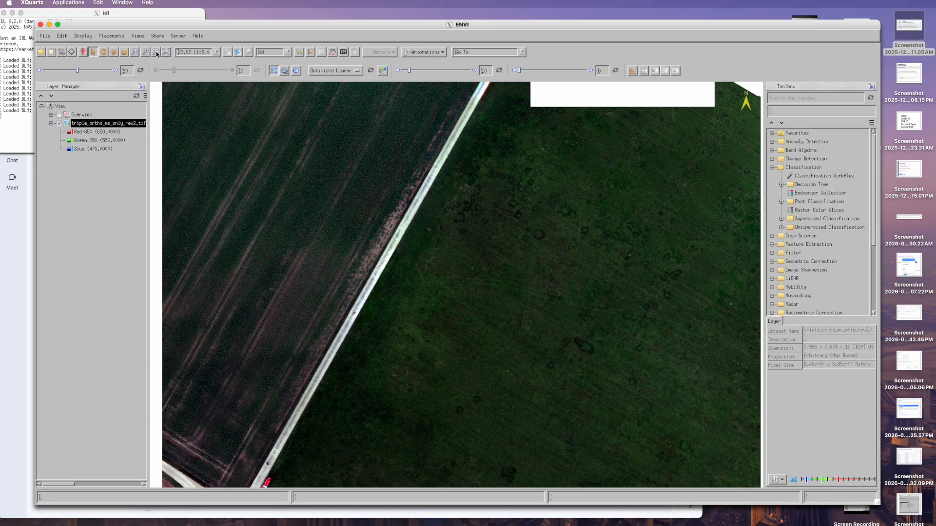
pyautogui.click(157, 53)
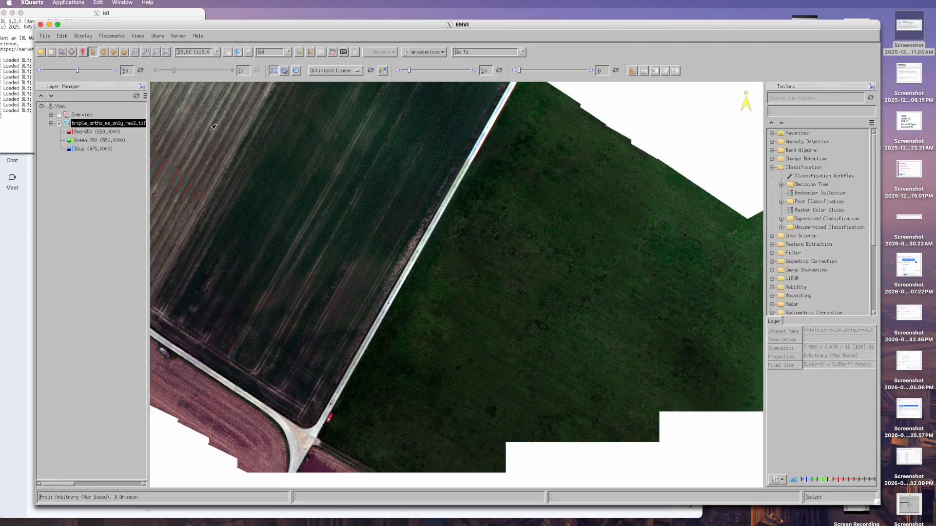
pyautogui.click(783, 482)
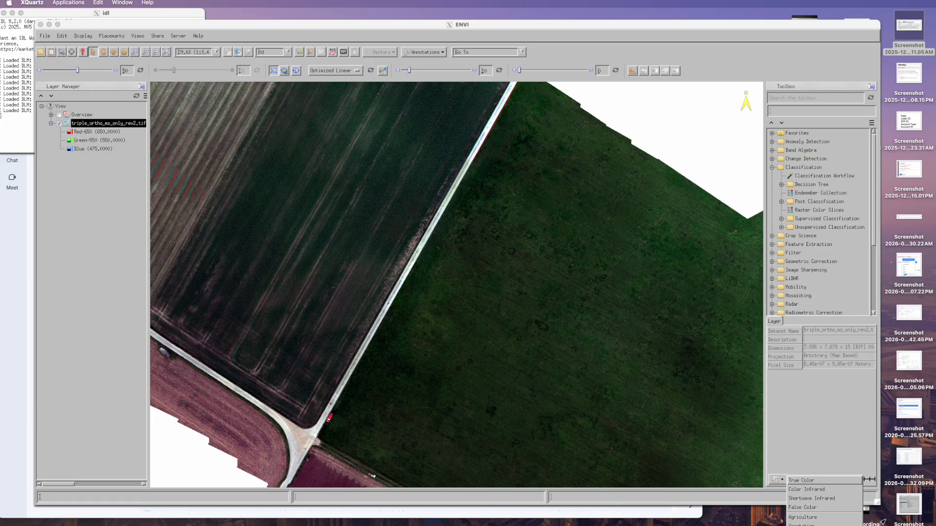
pyautogui.moveTo(878, 503); pyautogui.dragTo(827, 431)
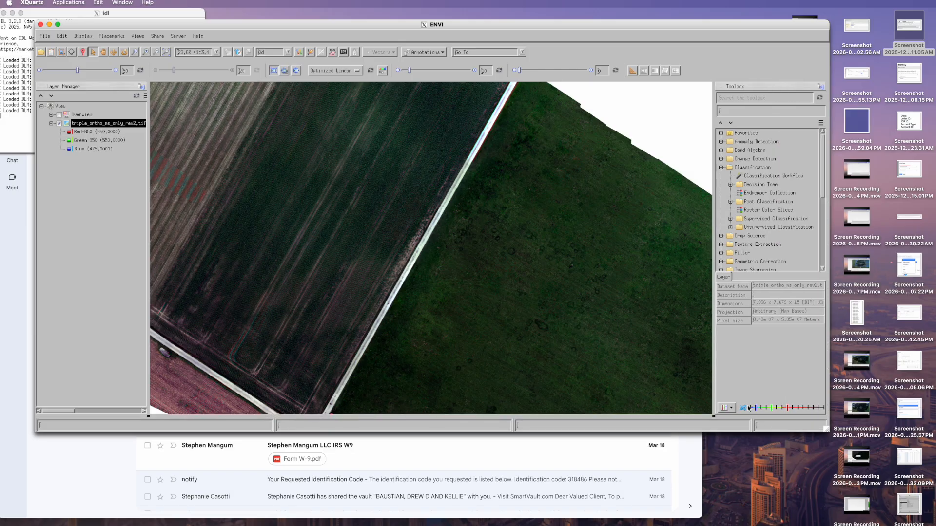
pyautogui.click(730, 407)
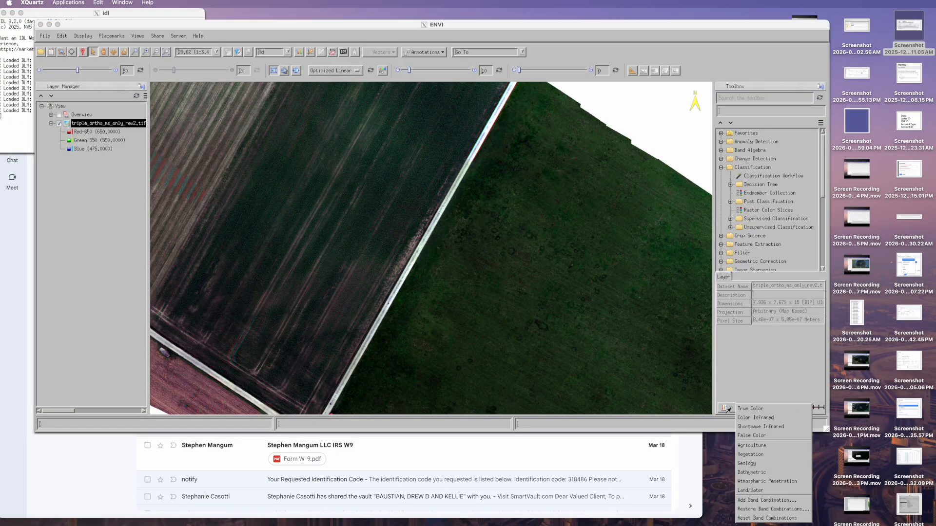
pyautogui.click(757, 418)
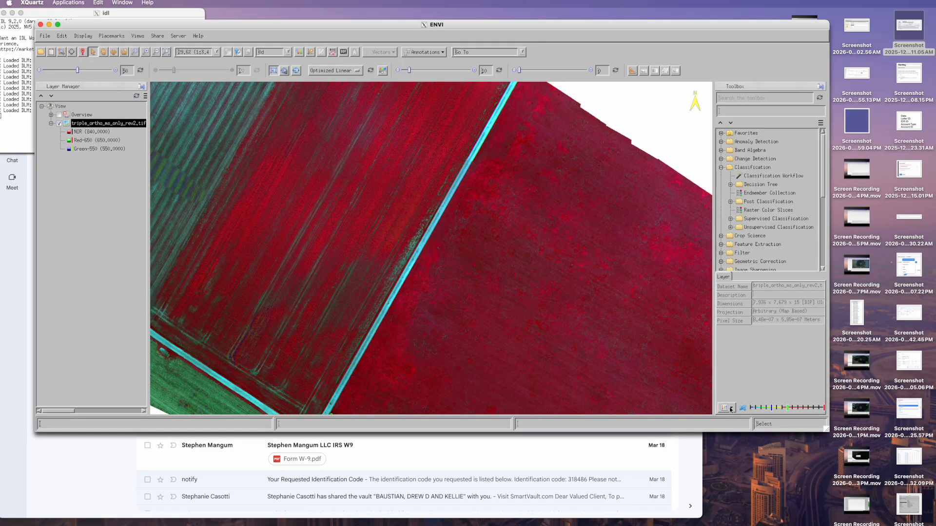
# Preview the Shortwave Infrared and False Color band combinations on the orthomosaic and return its display to True Color
pyautogui.click(732, 409)
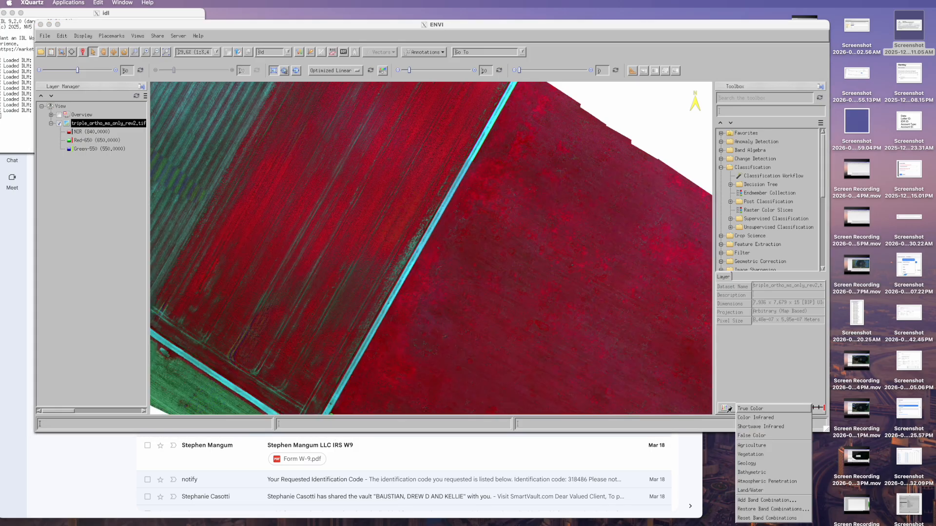
pyautogui.click(755, 427)
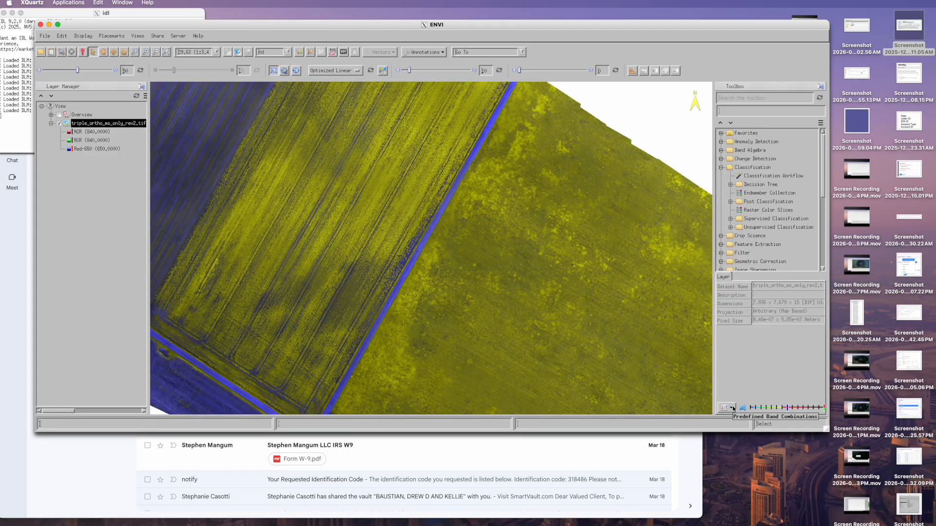
pyautogui.click(733, 409)
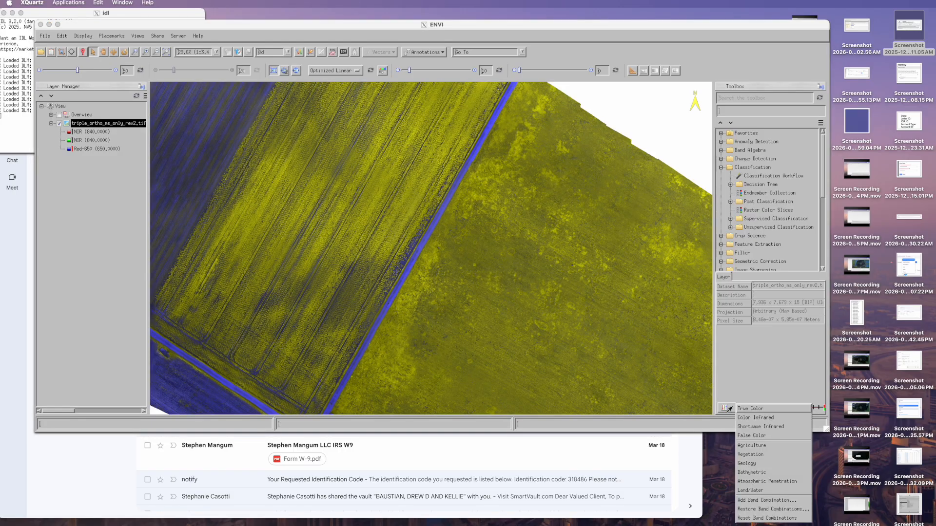
pyautogui.click(753, 436)
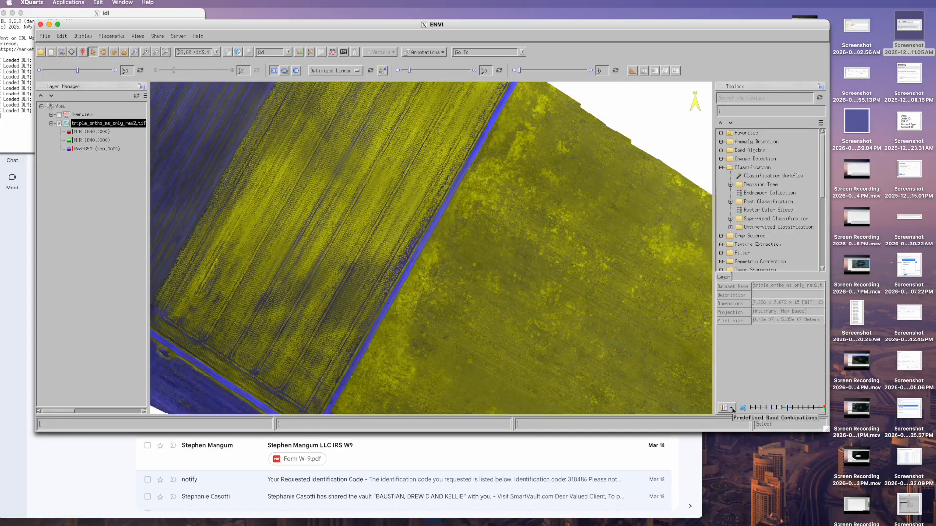
pyautogui.click(731, 409)
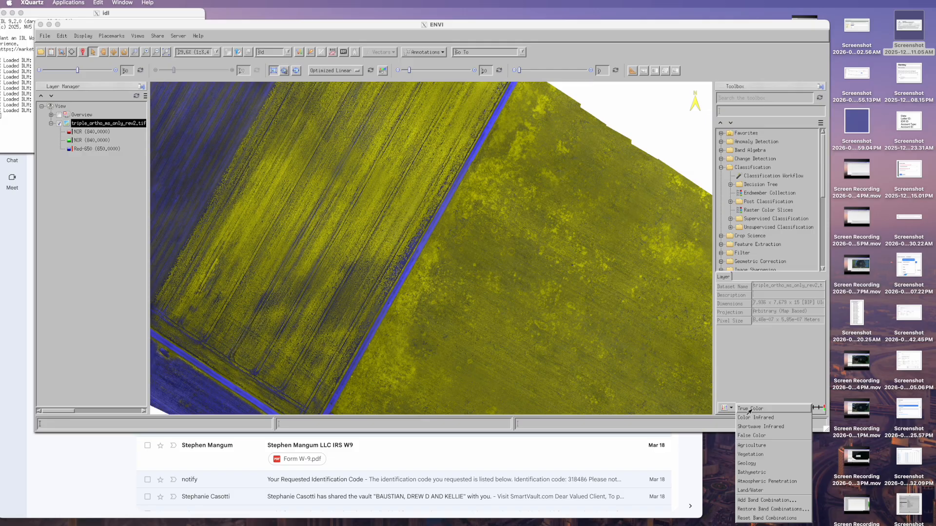
pyautogui.click(749, 410)
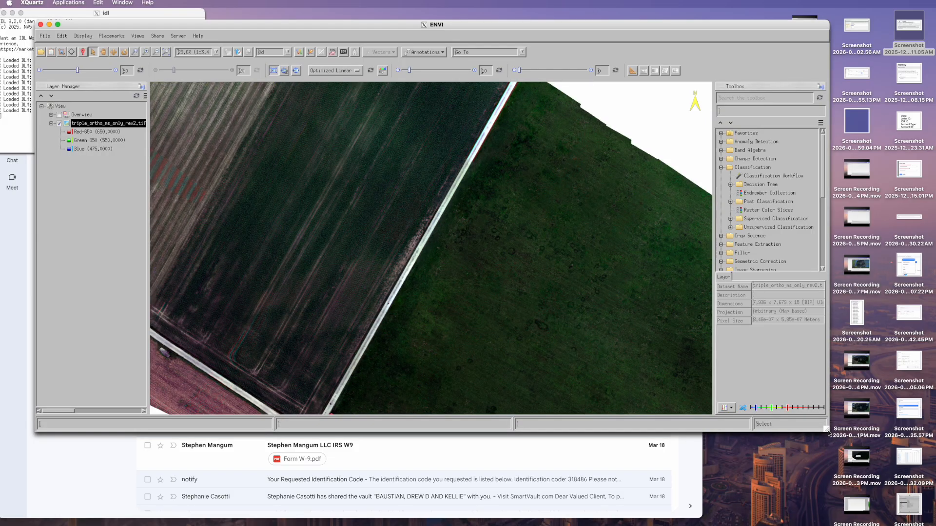
# Enlarge the ENVI window and cycle random band combinations until the orthomosaic displays Red edge-705, Red edge-740 and Green-531
pyautogui.moveTo(828, 433); pyautogui.dragTo(898, 501)
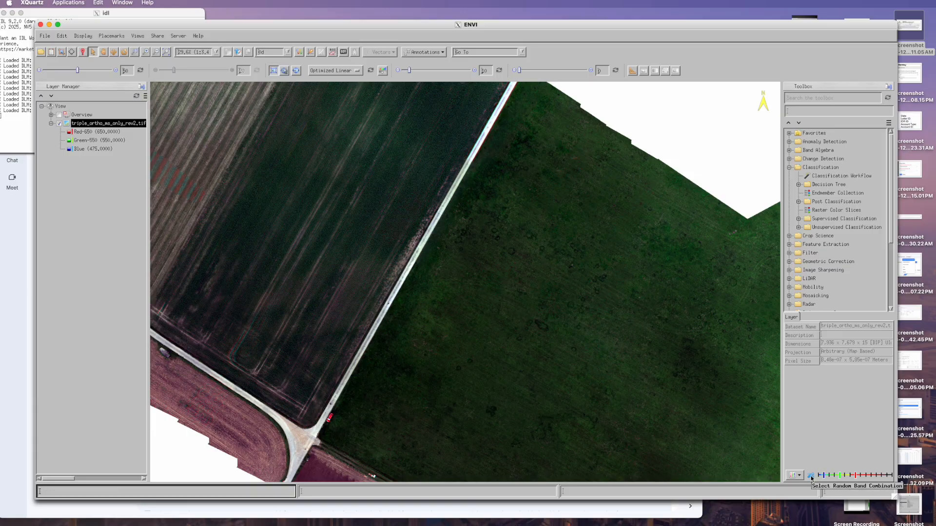
pyautogui.click(812, 477)
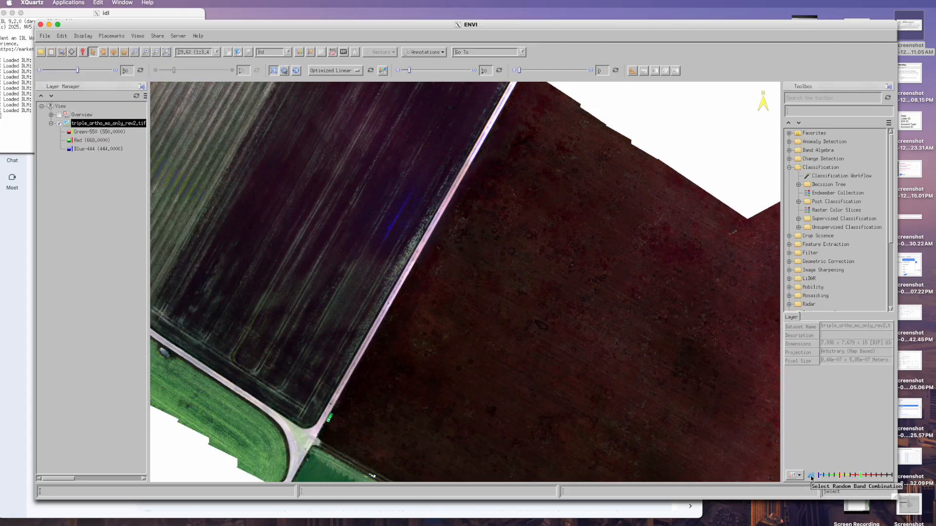
pyautogui.click(812, 476)
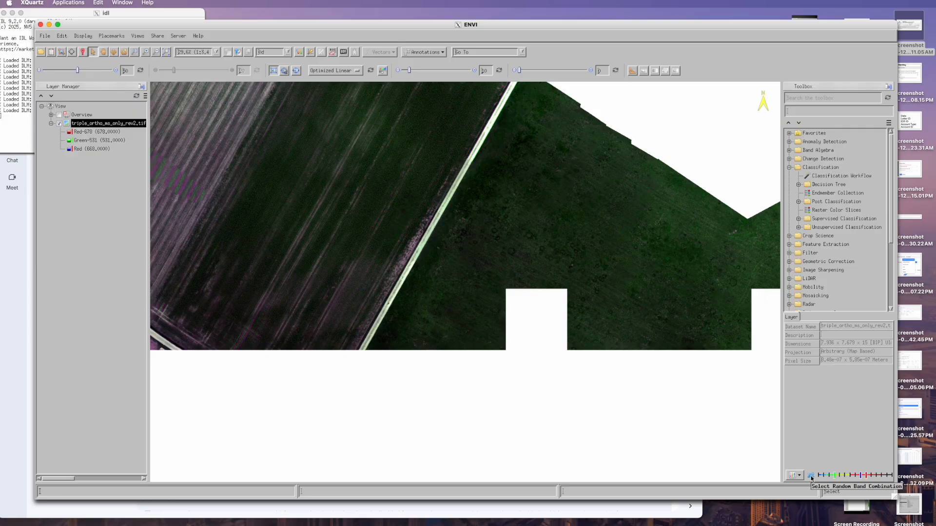
pyautogui.click(812, 477)
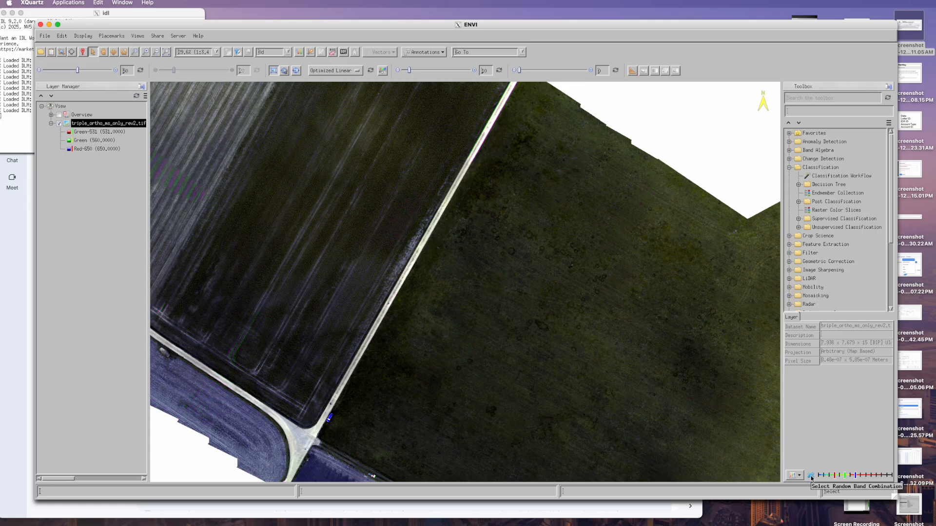
pyautogui.click(811, 476)
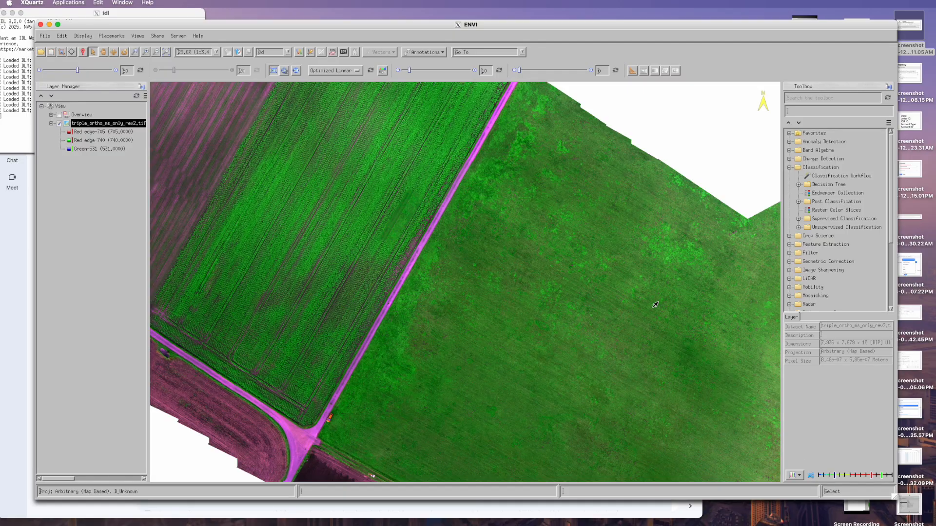
# Examine the grass field in the Red edge-705, Red edge-740, Green-531 display for vegetation patches and small purple spots
pyautogui.scroll(5, 568, 269)
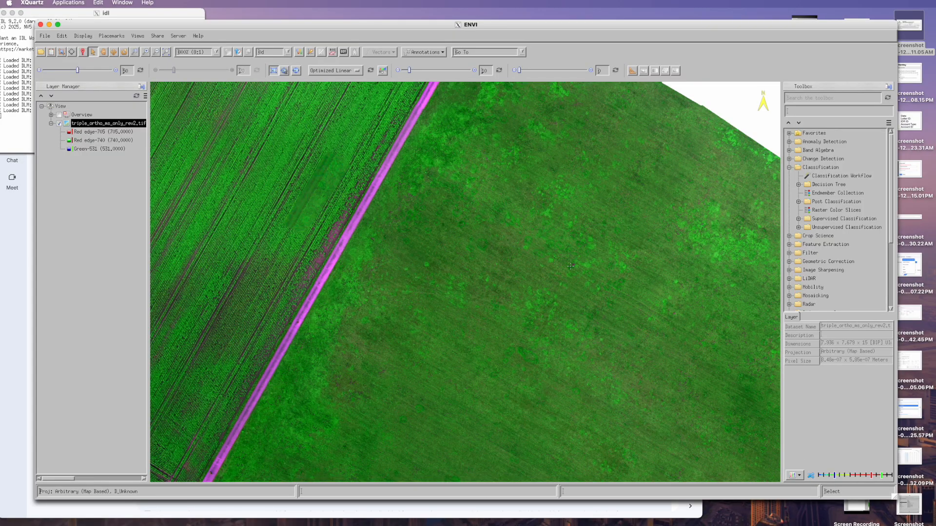
pyautogui.scroll(5, 584, 267)
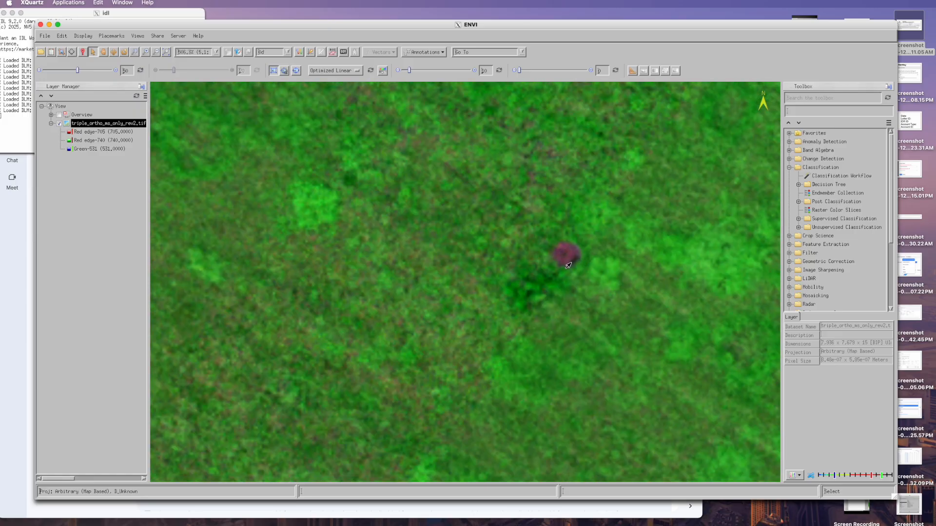
pyautogui.scroll(-5, 568, 260)
pyautogui.scroll(-3, 568, 260)
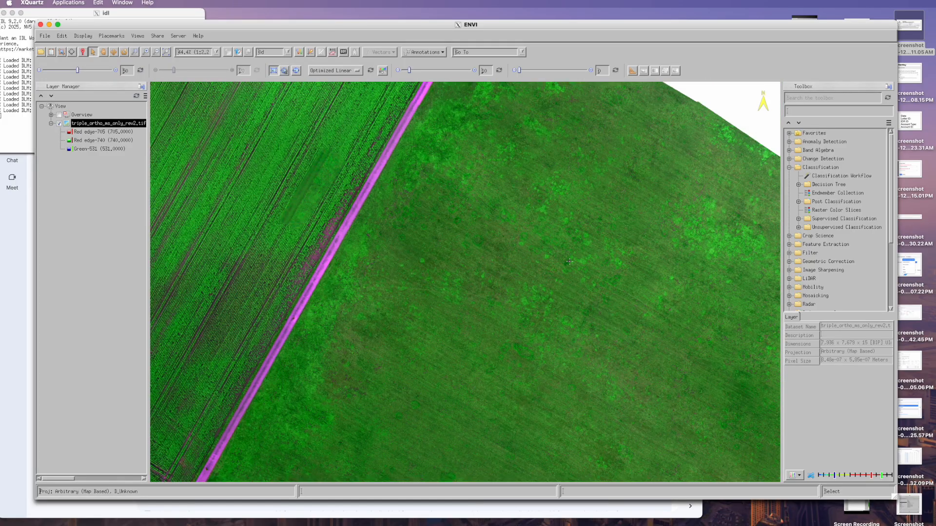
pyautogui.scroll(-2, 609, 303)
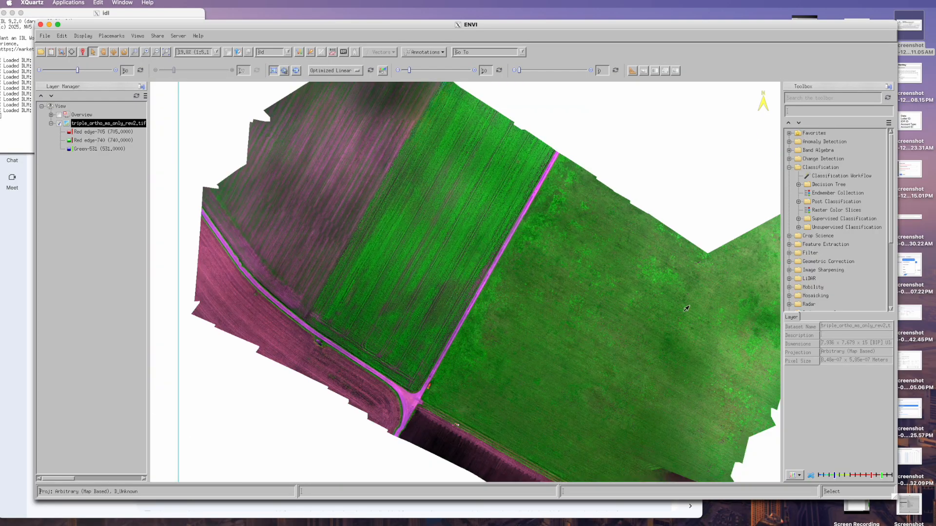
pyautogui.scroll(4, 687, 298)
pyautogui.scroll(2, 677, 298)
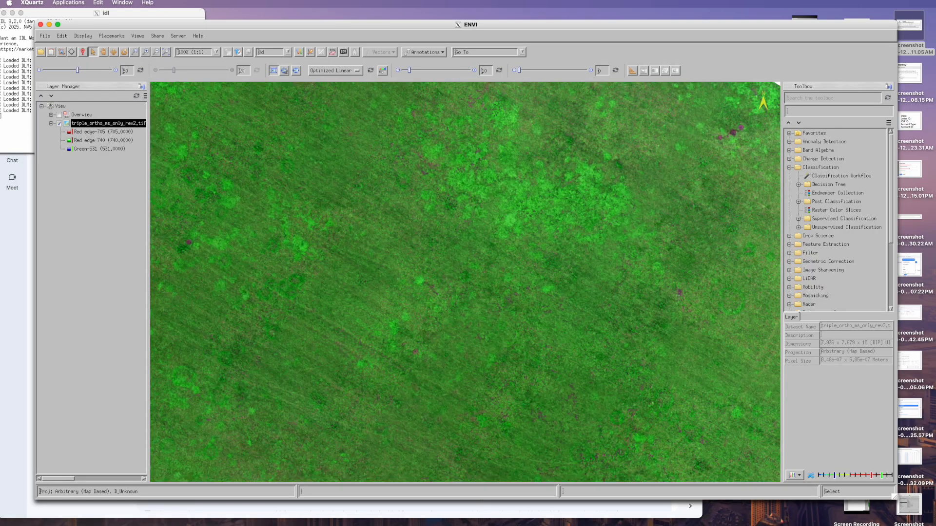
pyautogui.scroll(2, 679, 296)
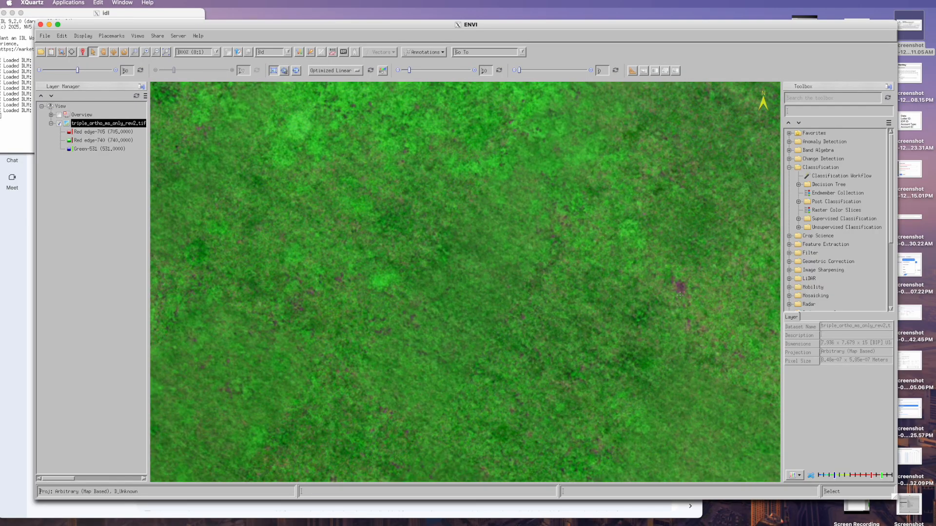
pyautogui.scroll(-5, 658, 293)
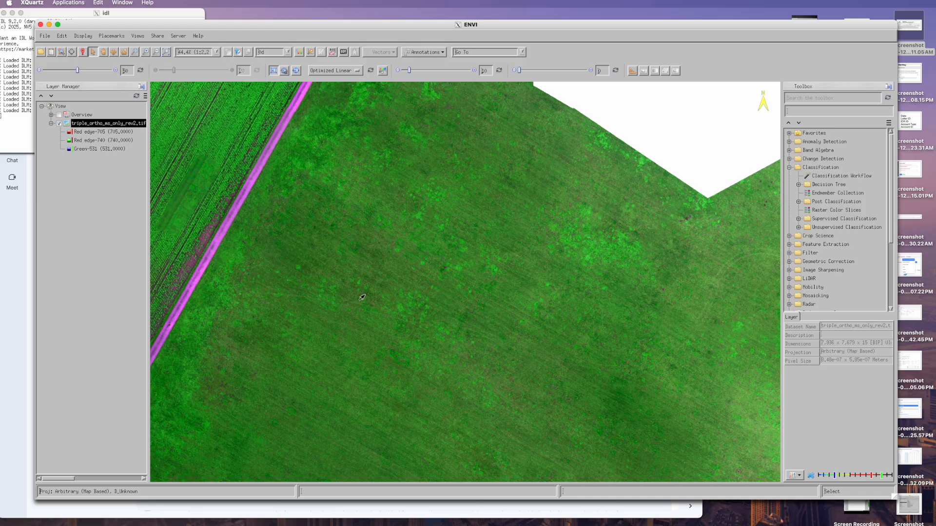
pyautogui.scroll(-2, 438, 262)
pyautogui.scroll(-2, 437, 262)
pyautogui.scroll(2, 437, 263)
pyautogui.scroll(2, 437, 263)
# Open a spectral profile for triple_ortho_ms_only_rev2.tif and sample the small purple spot in the grass field
pyautogui.rightClick(106, 125)
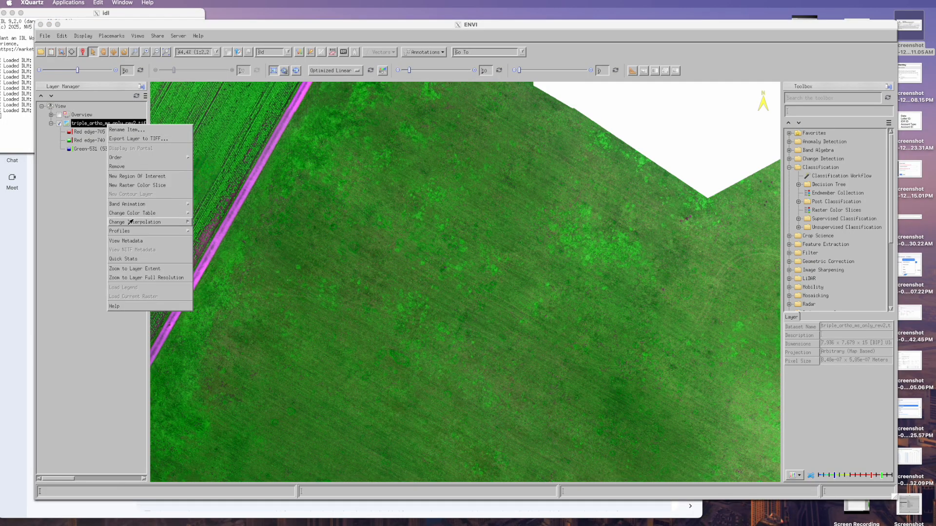
pyautogui.moveTo(130, 221)
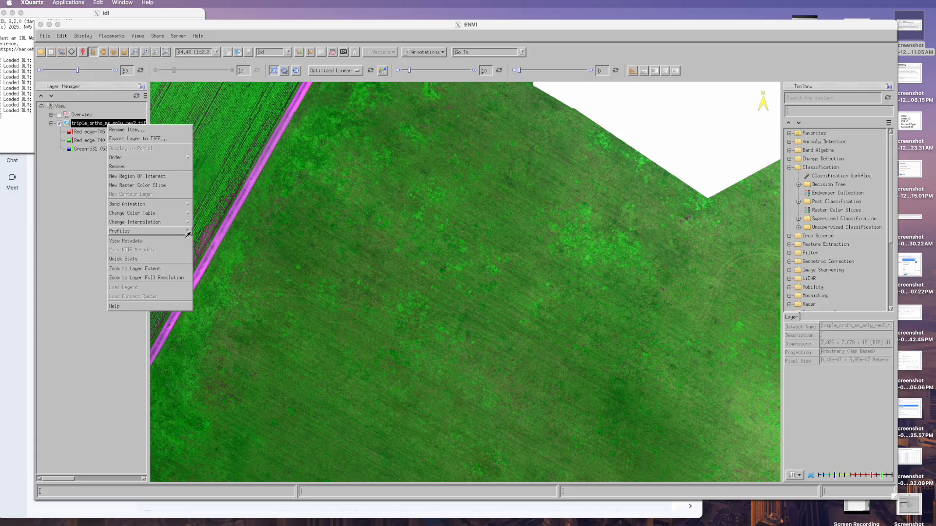
pyautogui.click(211, 236)
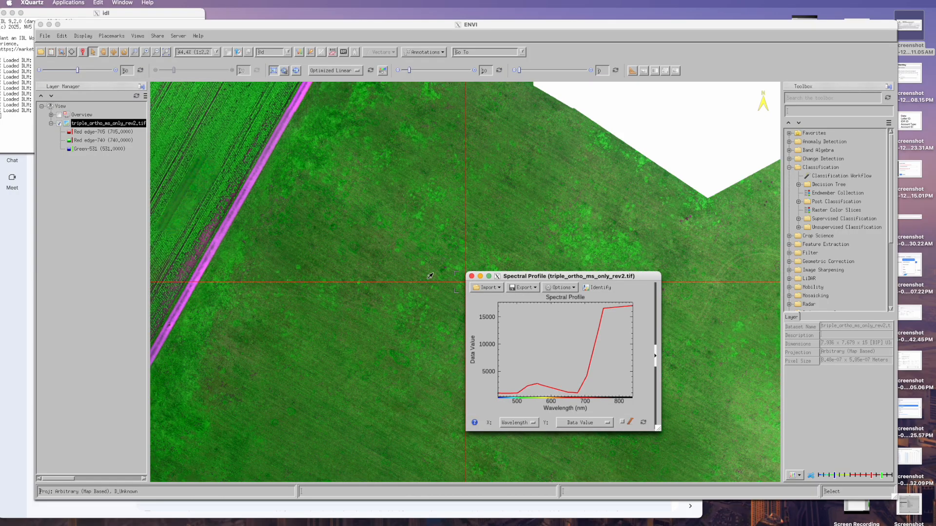
pyautogui.scroll(1, 447, 267)
pyautogui.scroll(3, 448, 267)
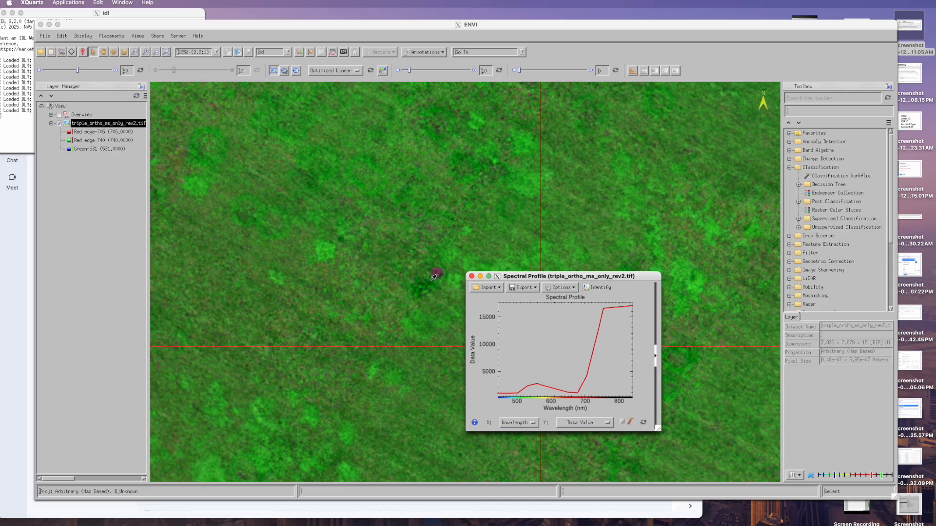
pyautogui.click(434, 277)
pyautogui.click(434, 276)
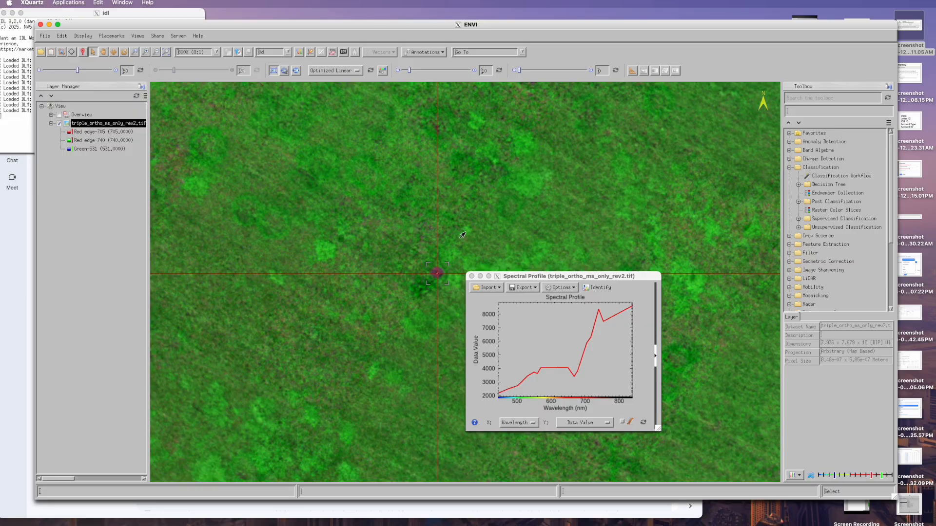
# Compare the spectral profiles of several green vegetation points around the purple spot with that of the spot itself
pyautogui.click(463, 235)
pyautogui.click(423, 215)
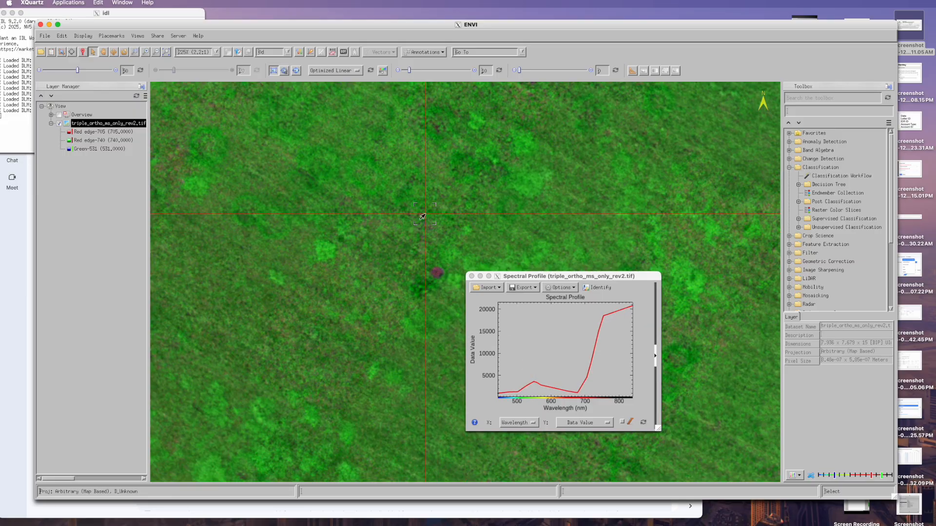
pyautogui.click(494, 202)
pyautogui.click(559, 213)
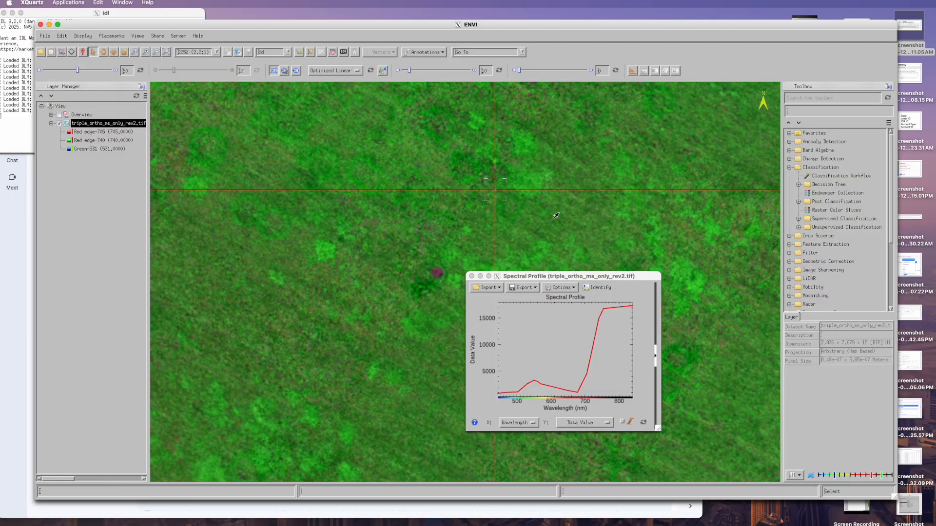
pyautogui.click(603, 226)
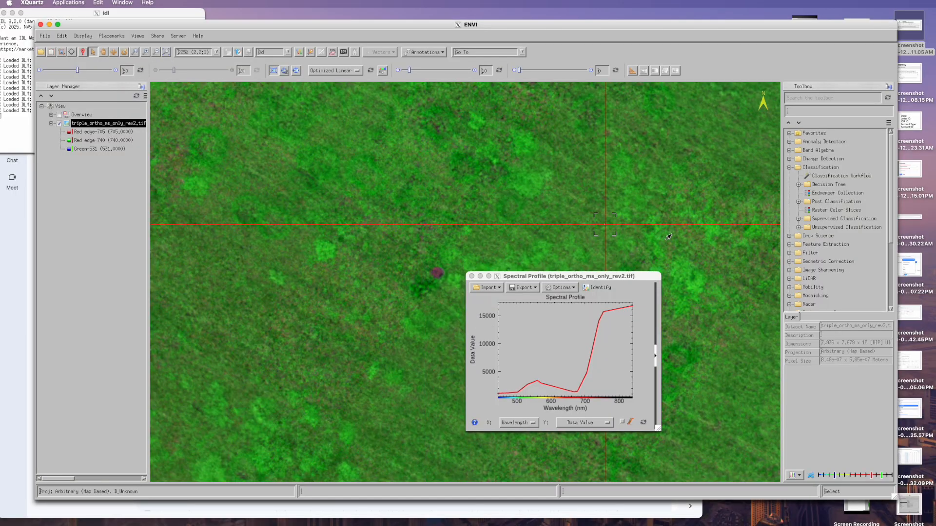
pyautogui.click(674, 239)
pyautogui.click(369, 316)
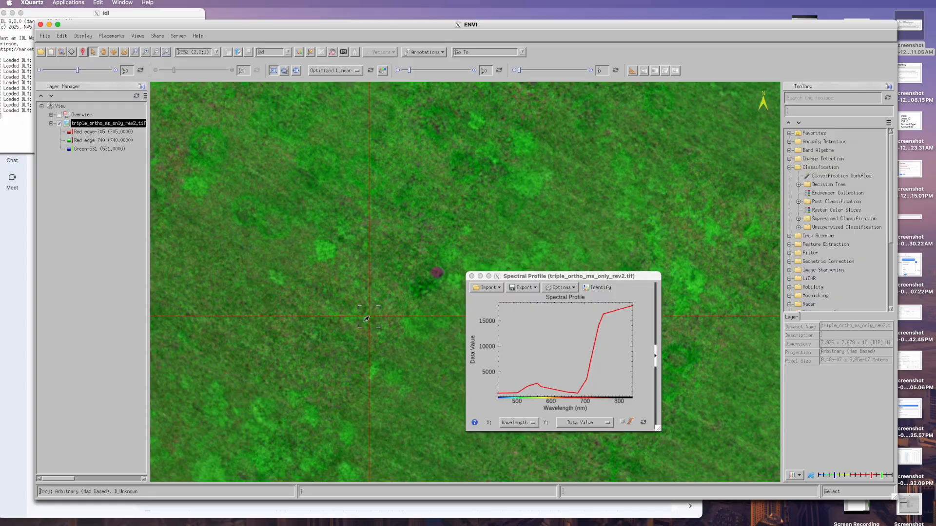
pyautogui.click(436, 274)
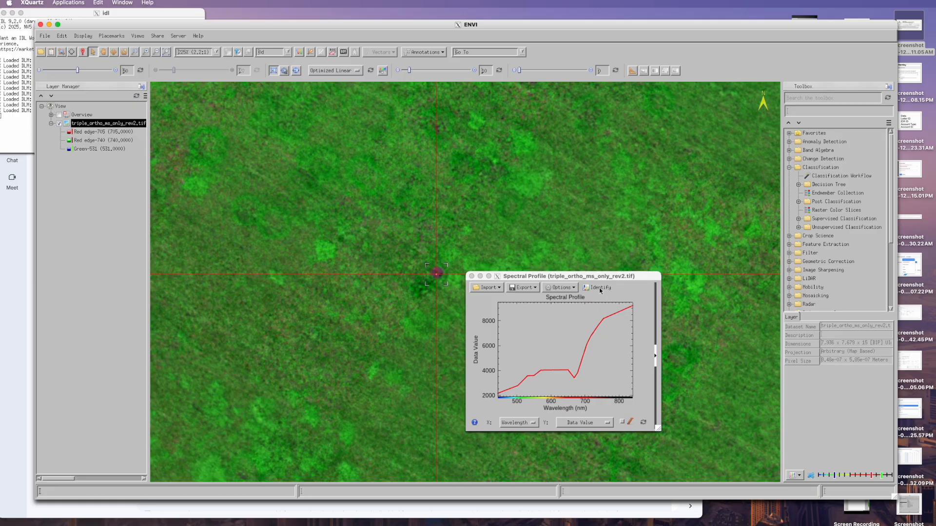
# Open the spectral library import for the profile and browse the library list to the usgs_v6 vegetation entries
pyautogui.click(574, 289)
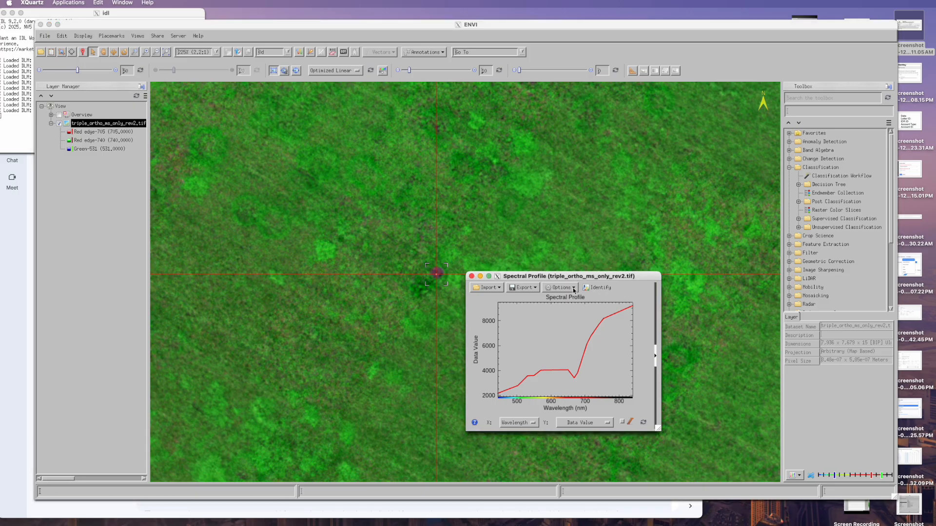
pyautogui.click(493, 290)
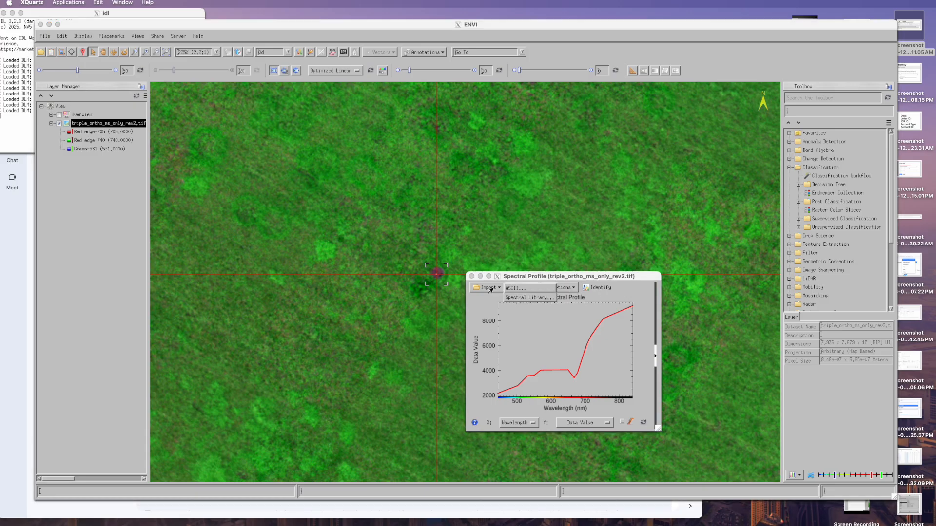
pyautogui.click(517, 298)
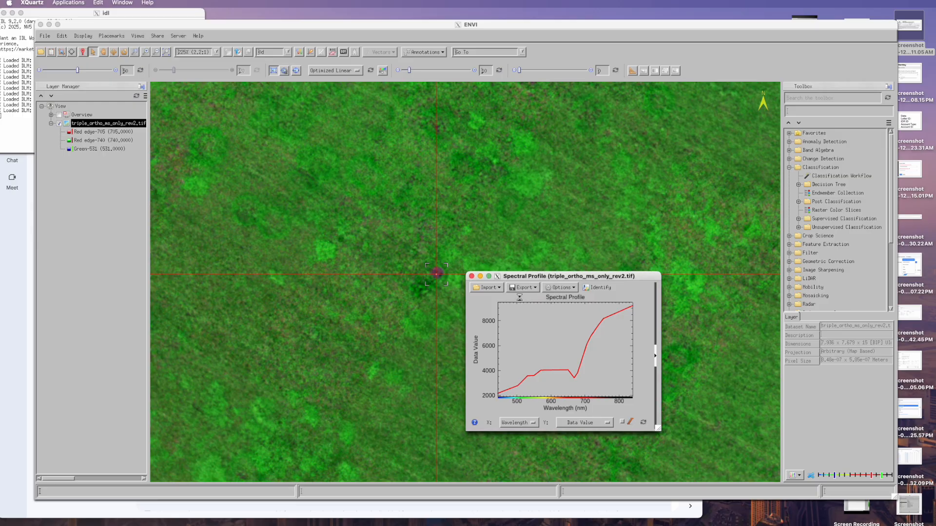
pyautogui.moveTo(676, 368); pyautogui.dragTo(564, 194)
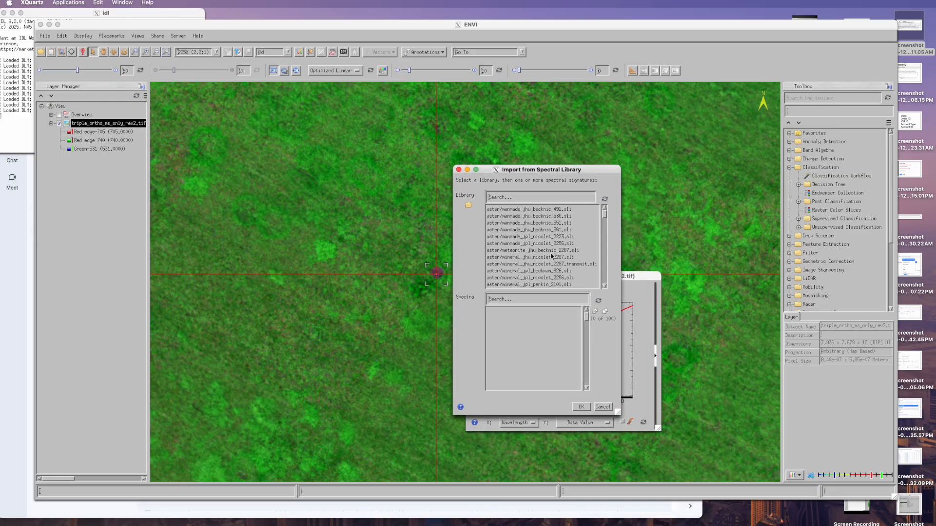
pyautogui.scroll(-10, 557, 252)
pyautogui.scroll(-10, 557, 252)
pyautogui.scroll(5, 558, 253)
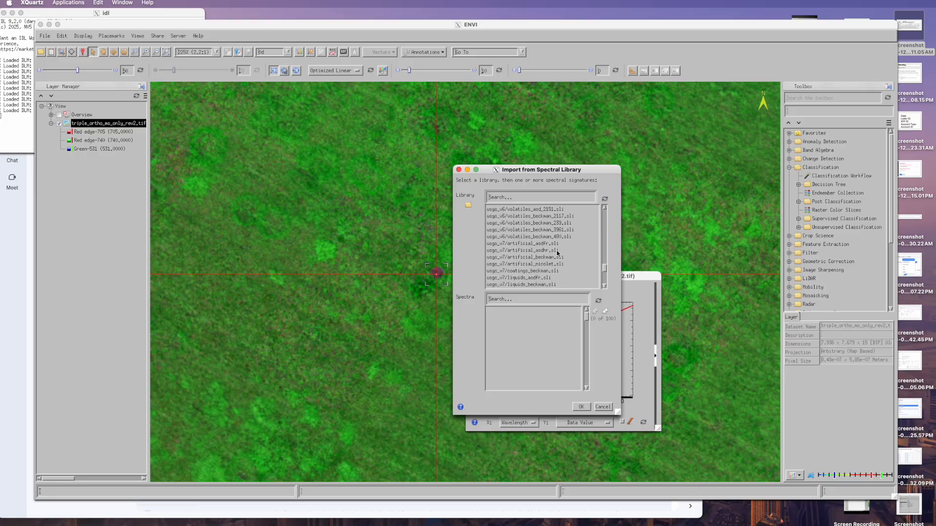
pyautogui.scroll(3, 557, 253)
pyautogui.scroll(4, 557, 252)
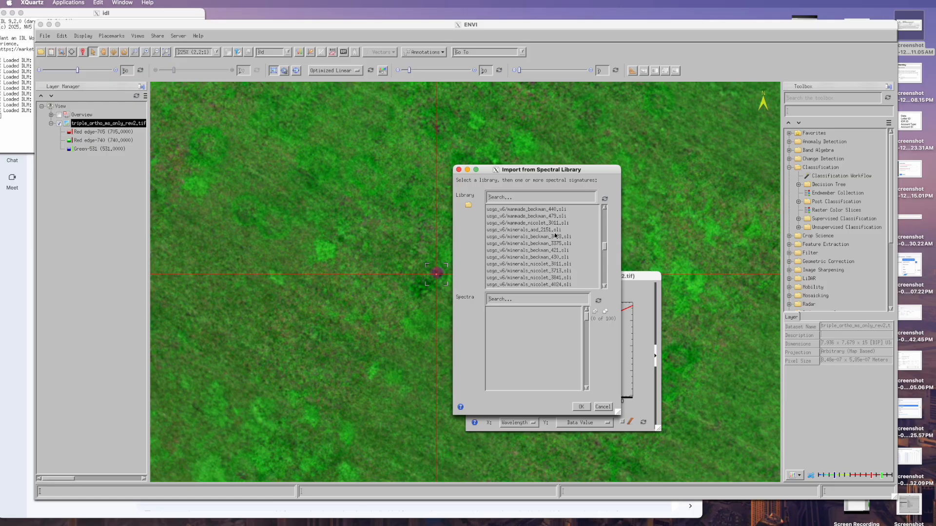
pyautogui.scroll(4, 550, 245)
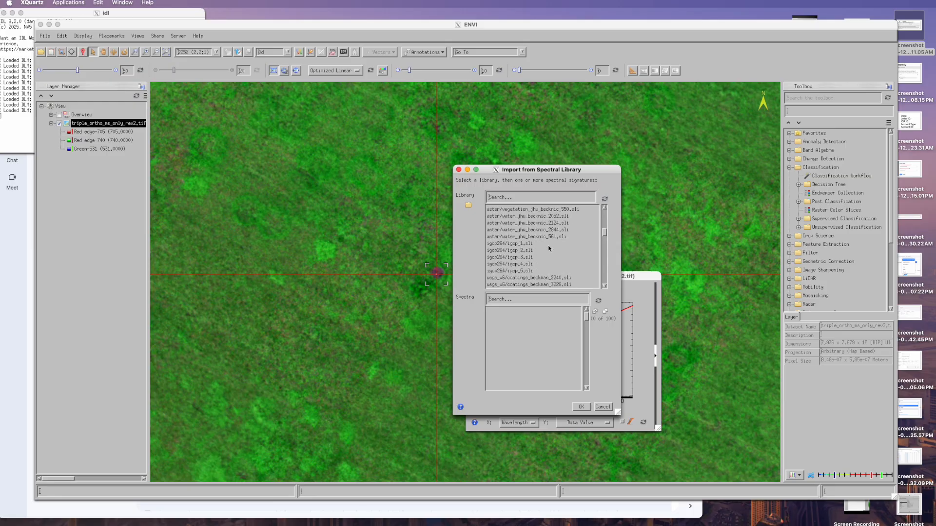
pyautogui.scroll(-8, 540, 242)
pyautogui.scroll(-1, 542, 245)
pyautogui.scroll(-4, 542, 246)
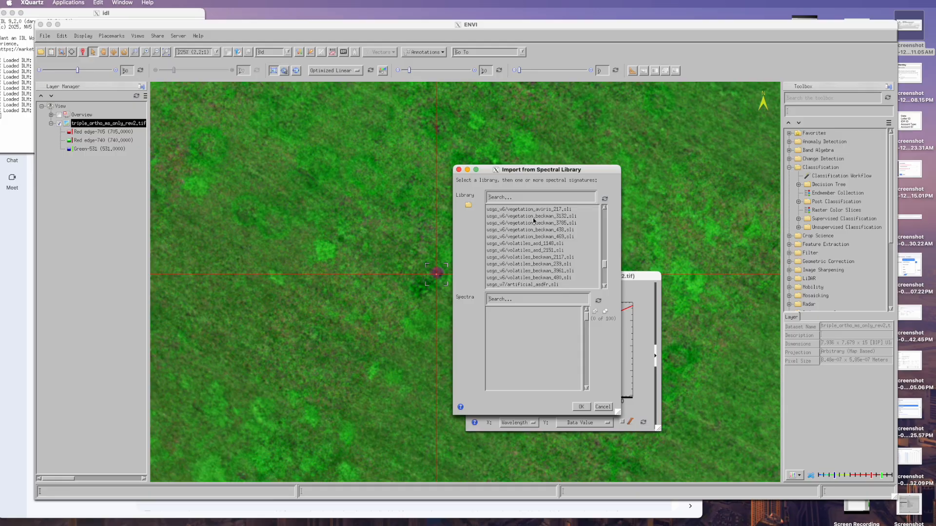
# Review the spectra offered by the four usgs_v6 vegetation_beckman libraries, cancel the import and move the Spectral Profile window higher
pyautogui.click(534, 218)
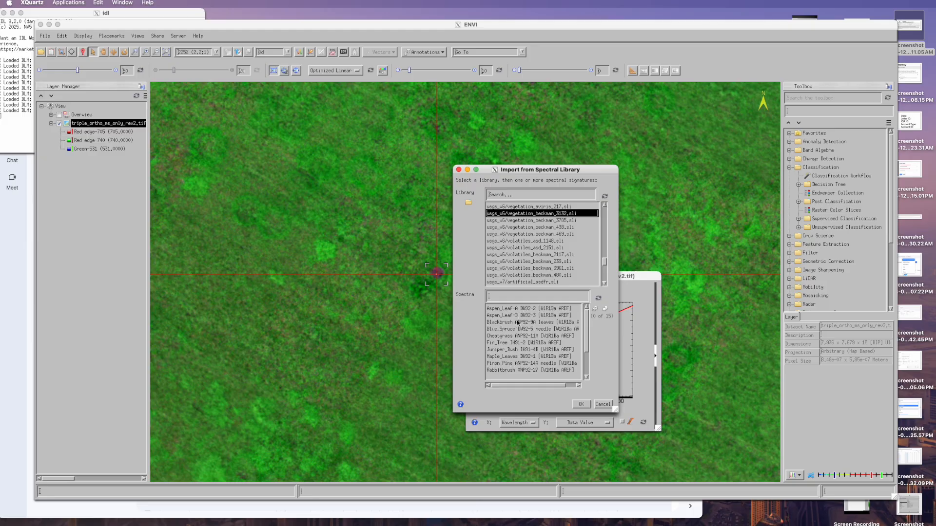
pyautogui.click(520, 220)
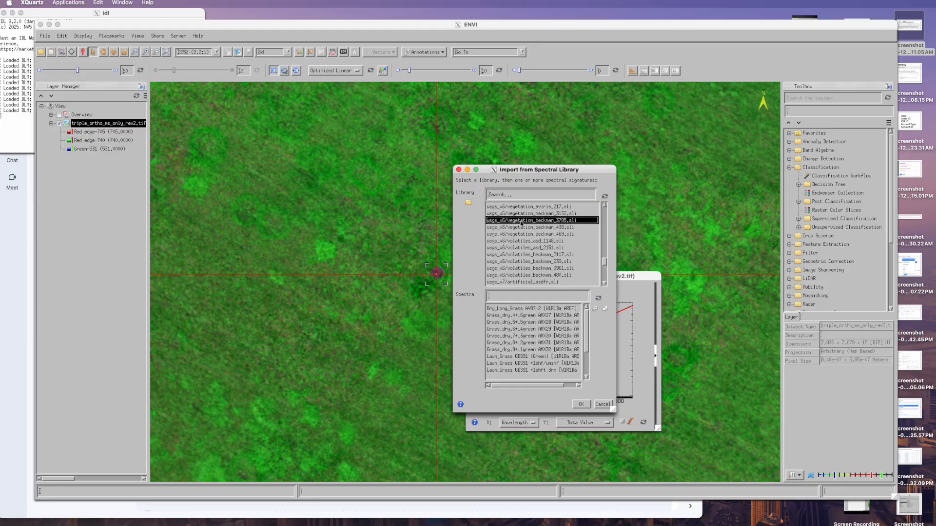
pyautogui.click(522, 228)
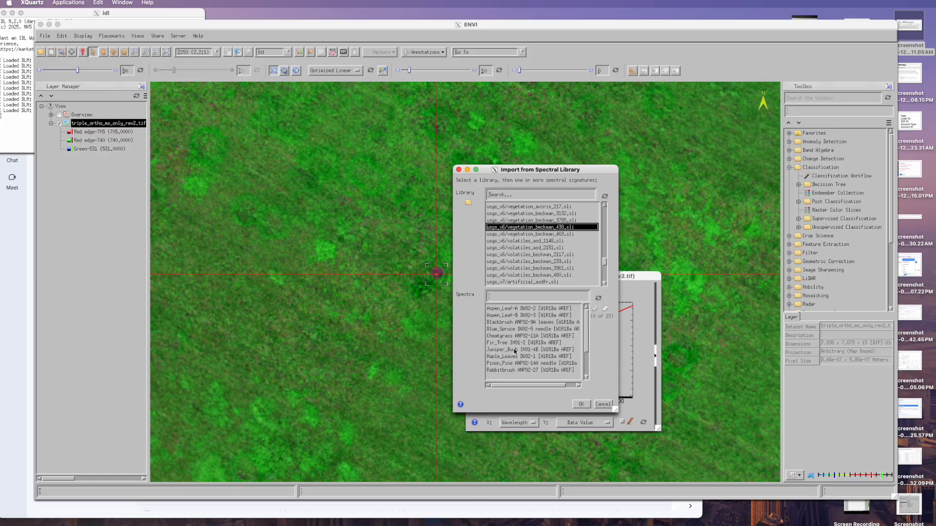
pyautogui.click(530, 236)
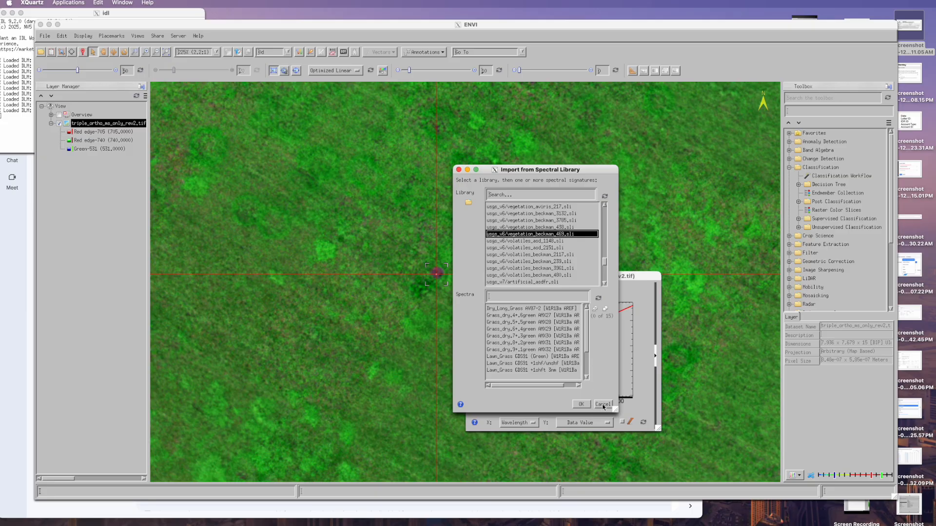
pyautogui.click(603, 405)
pyautogui.moveTo(610, 283); pyautogui.dragTo(609, 219)
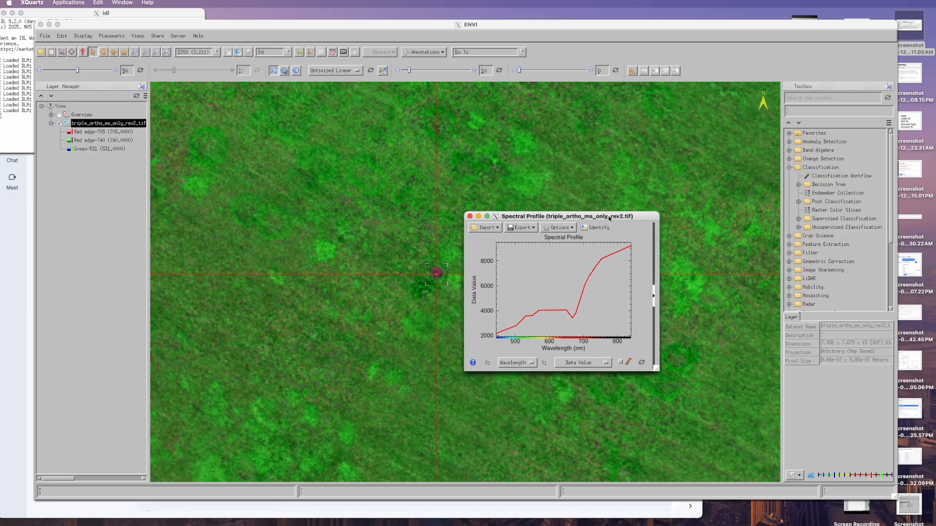
# Close the spectral profile, open the Region of Interest tool and create a new ROI on the orthomosaic
pyautogui.click(470, 216)
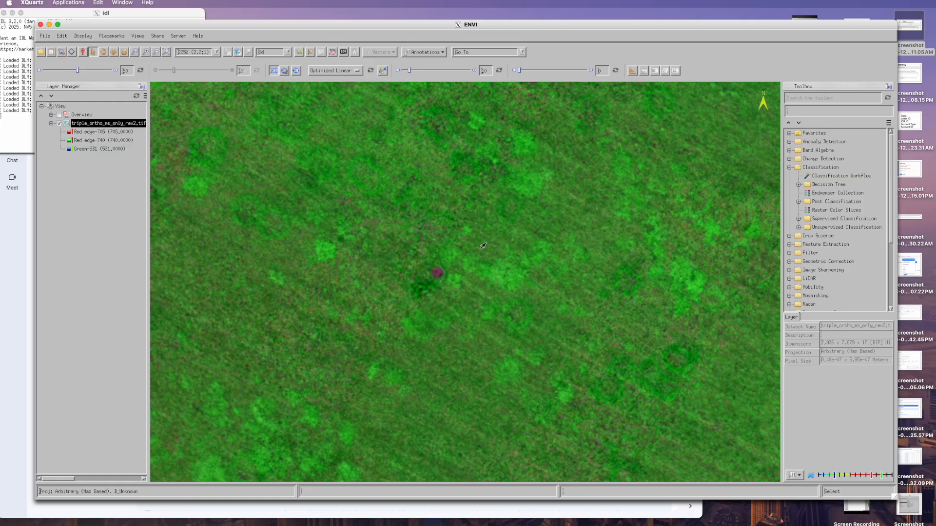
pyautogui.click(333, 52)
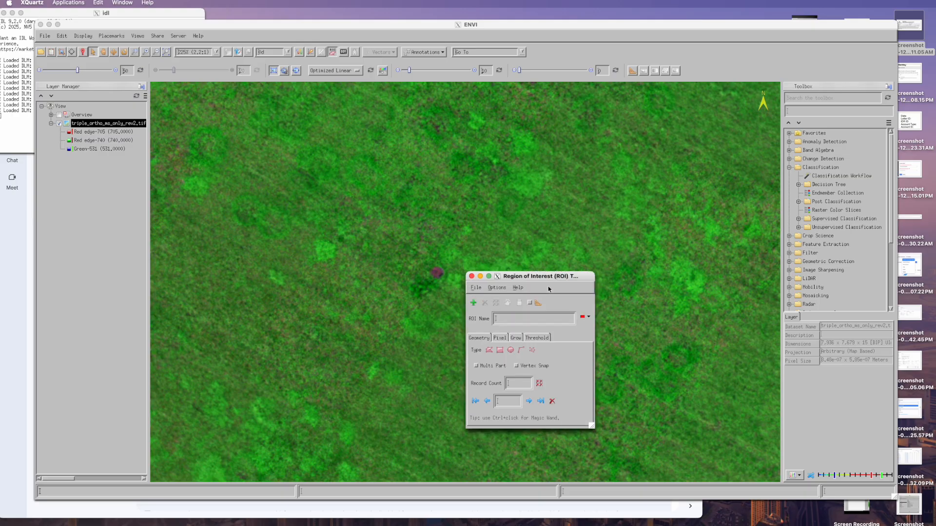
pyautogui.moveTo(539, 277); pyautogui.dragTo(579, 239)
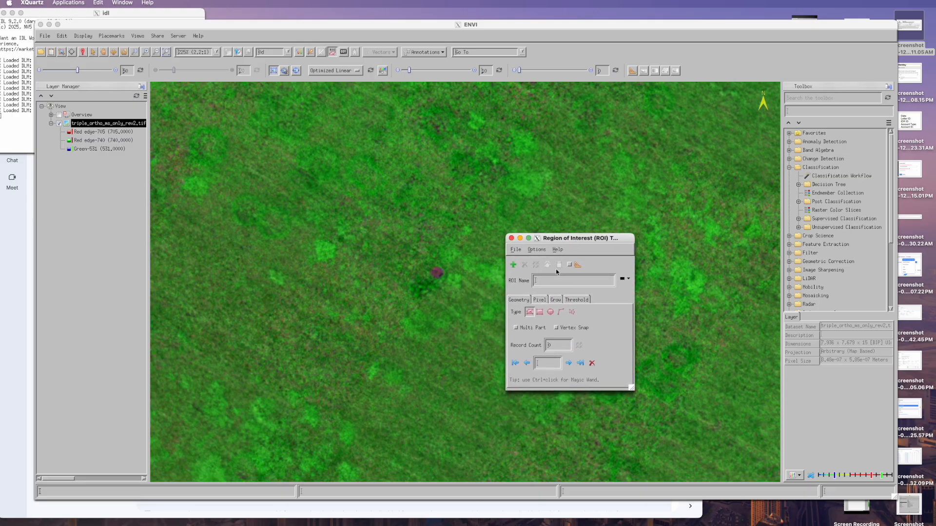
pyautogui.click(572, 314)
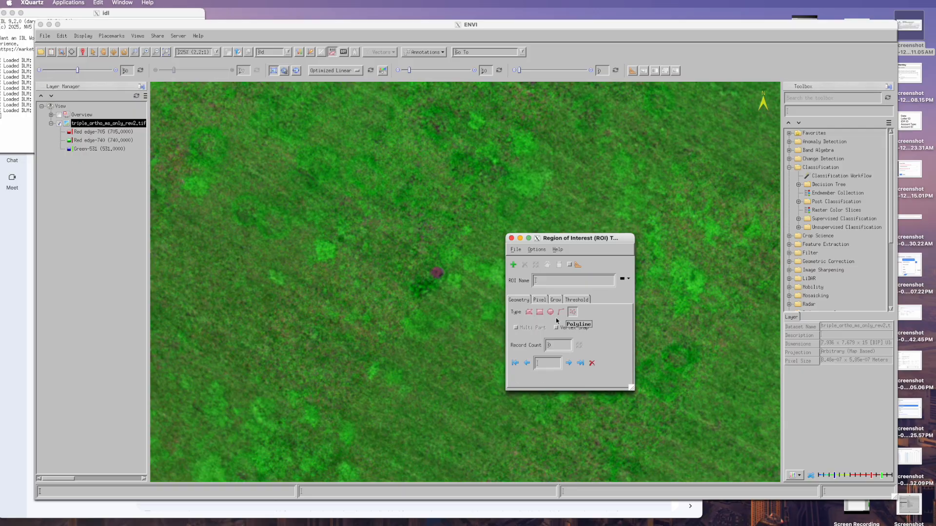
pyautogui.click(440, 274)
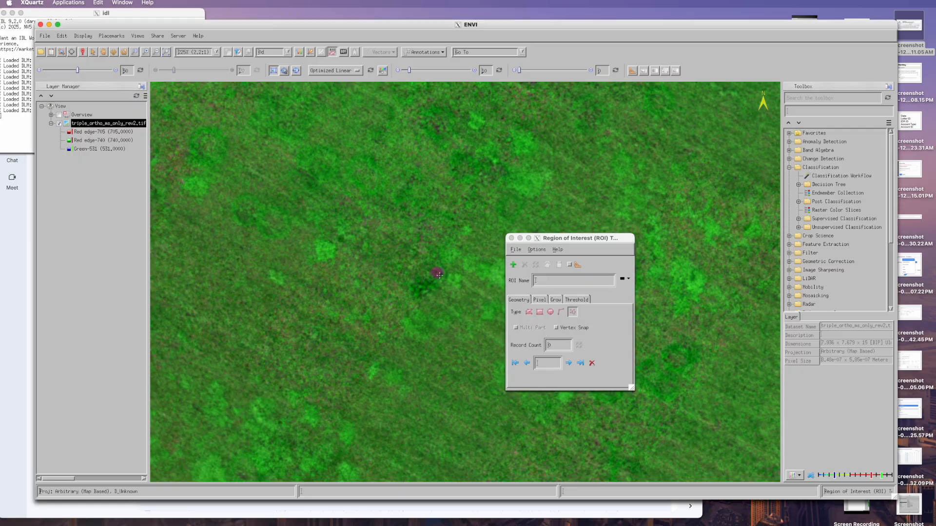
pyautogui.click(440, 275)
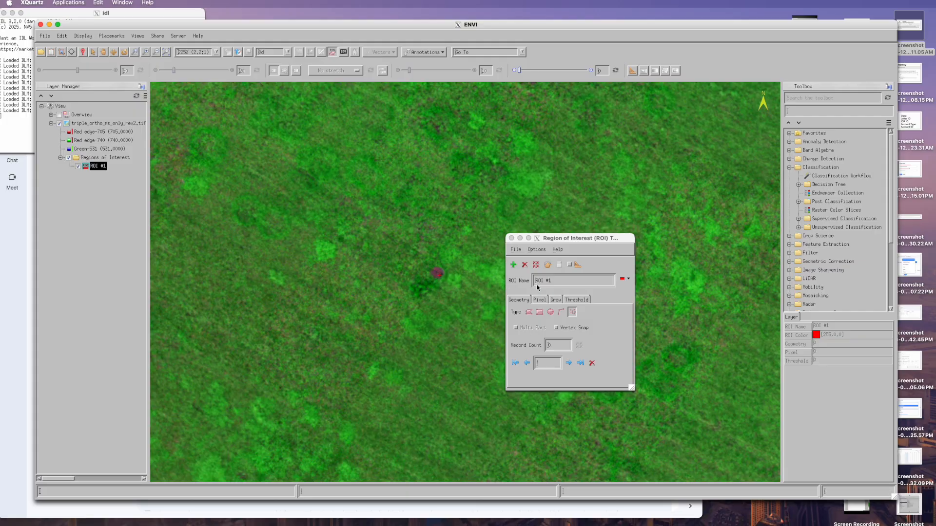
pyautogui.click(593, 365)
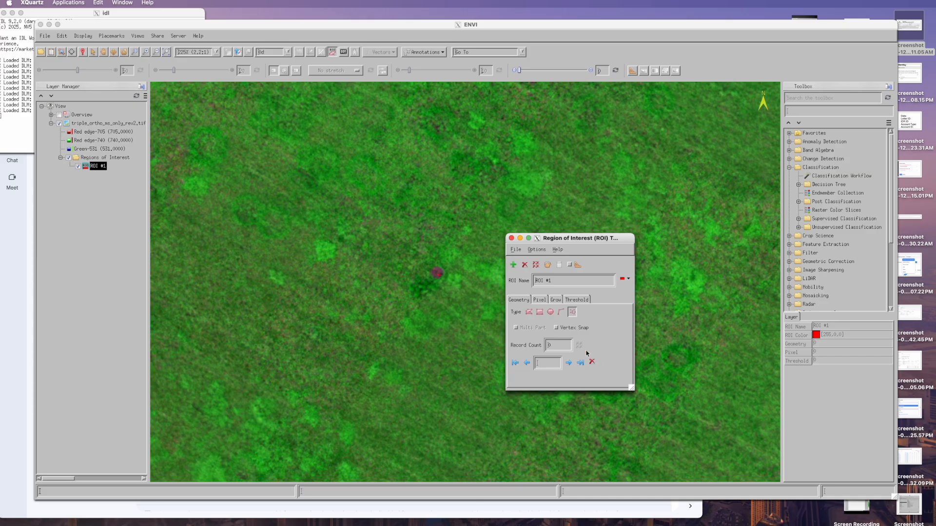
# Paint a block of four ROI pixels with brush size 1 inside the purple spot
pyautogui.click(541, 300)
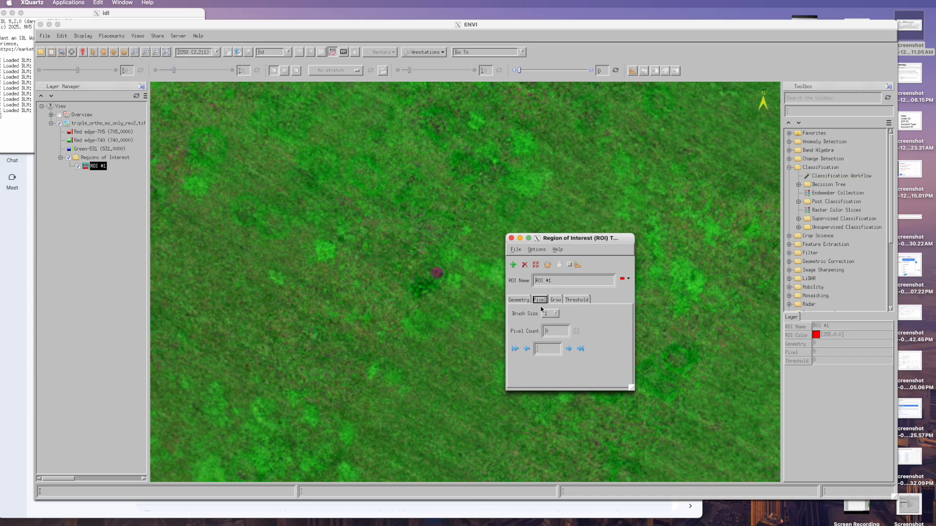
pyautogui.click(556, 314)
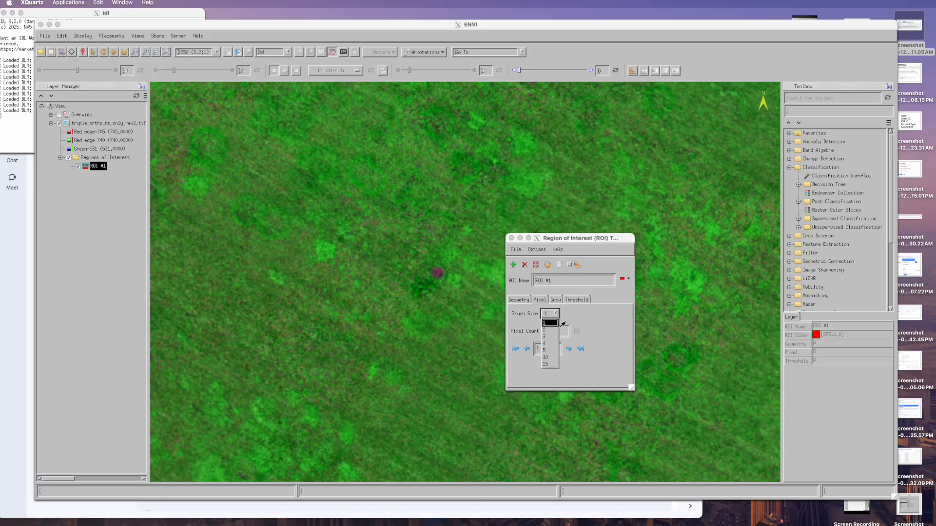
pyautogui.click(569, 316)
pyautogui.click(436, 273)
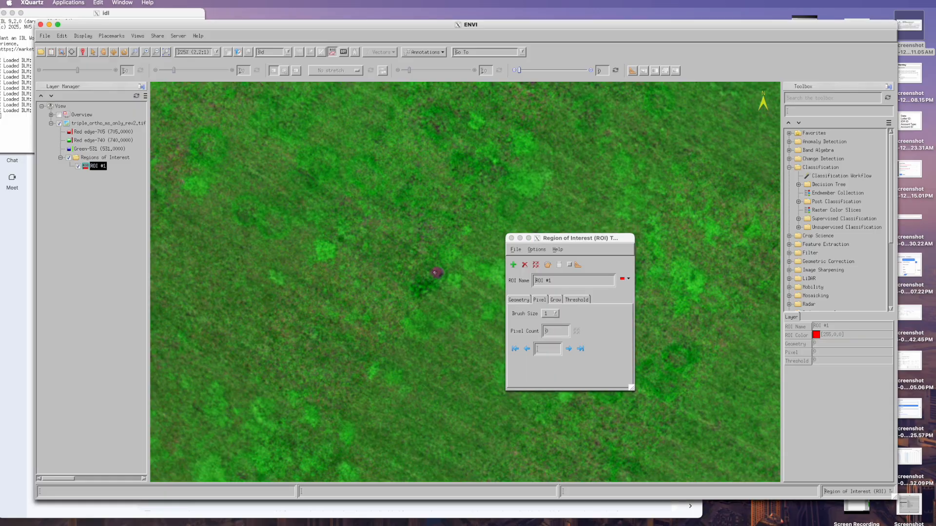
pyautogui.scroll(8, 434, 273)
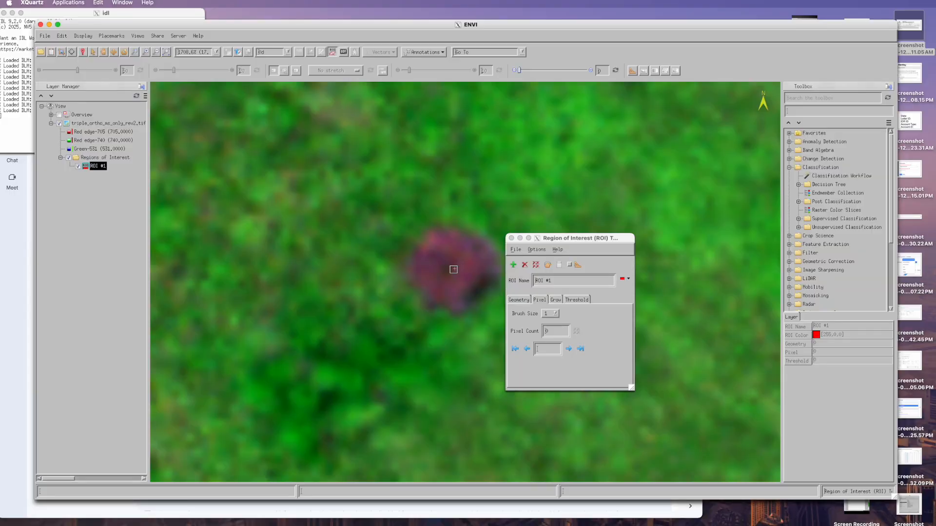
pyautogui.click(461, 269)
pyautogui.click(468, 269)
pyautogui.click(468, 262)
pyautogui.click(461, 262)
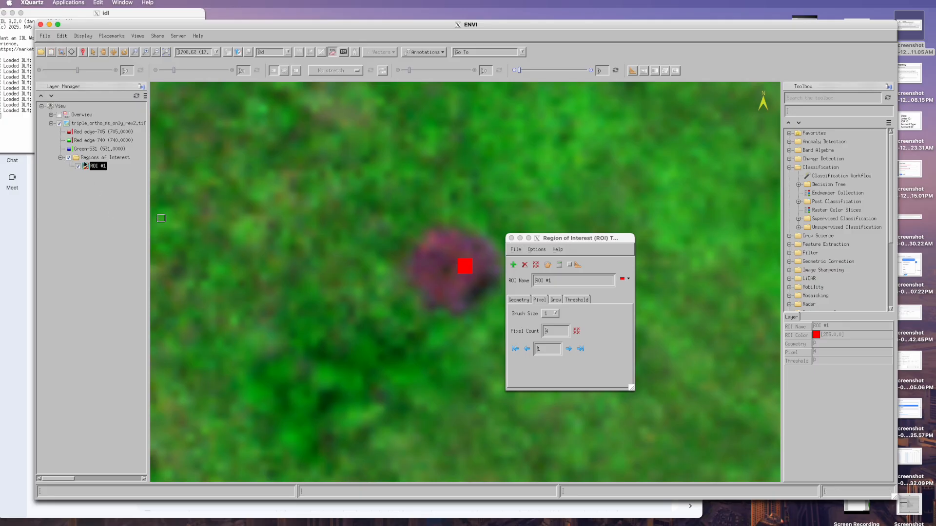
# Close the Region of Interest tool and set the triple_ortho_ms_only_rev2.tif layer's interpolation to Nearest Neighbor
pyautogui.click(92, 124)
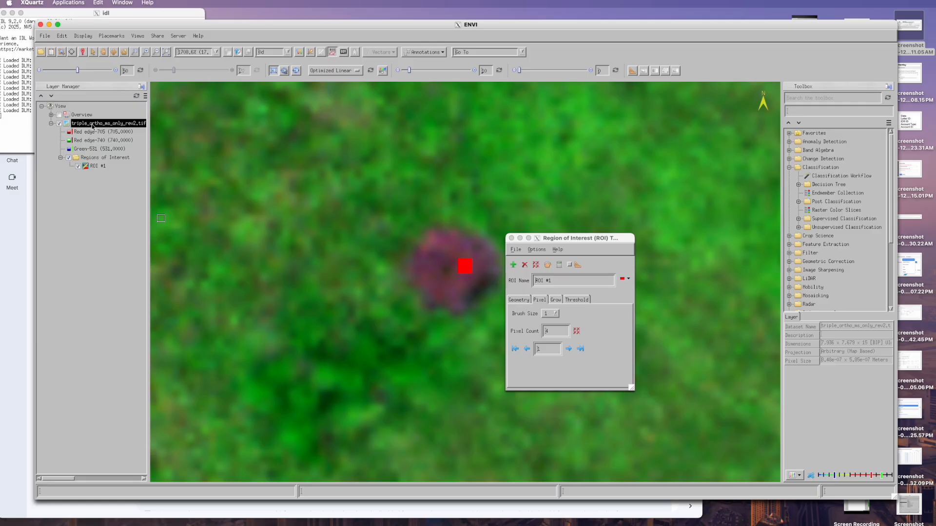
pyautogui.click(511, 239)
pyautogui.rightClick(82, 125)
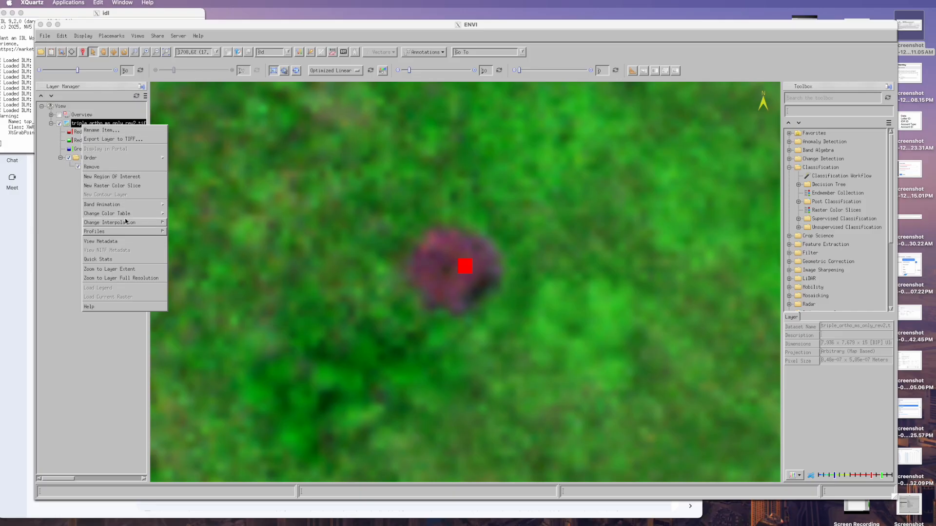
pyautogui.moveTo(130, 223)
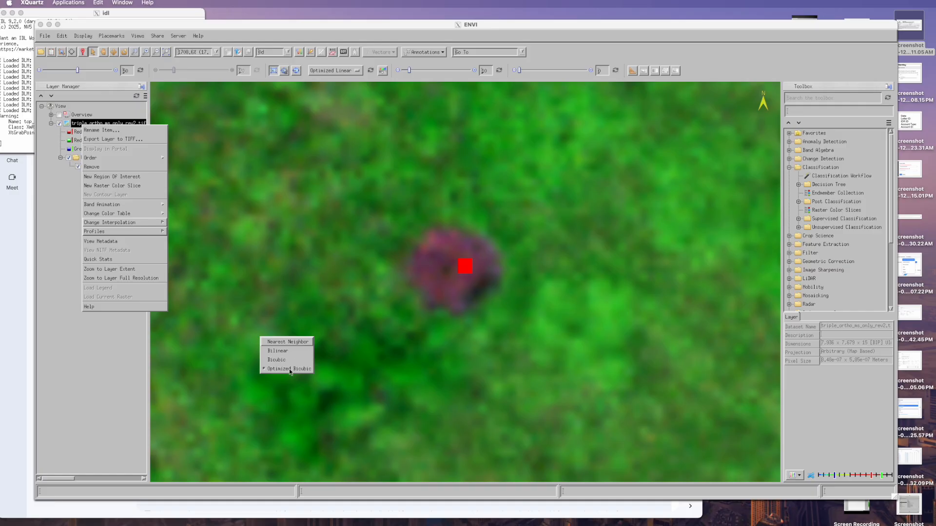
pyautogui.click(284, 344)
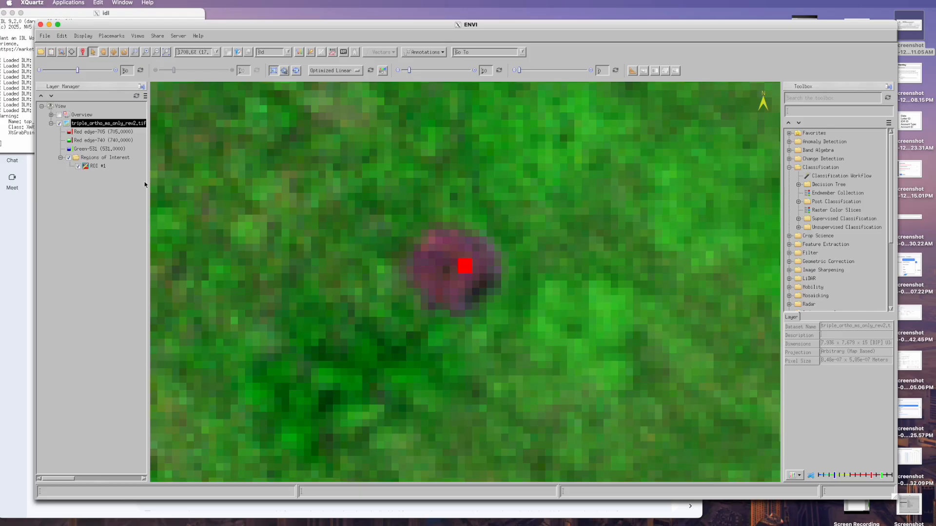
# Reopen ROI #1 for pixel drawing and extend it to a solid 24-pixel rectangle inside the purple spot
pyautogui.doubleClick(105, 168)
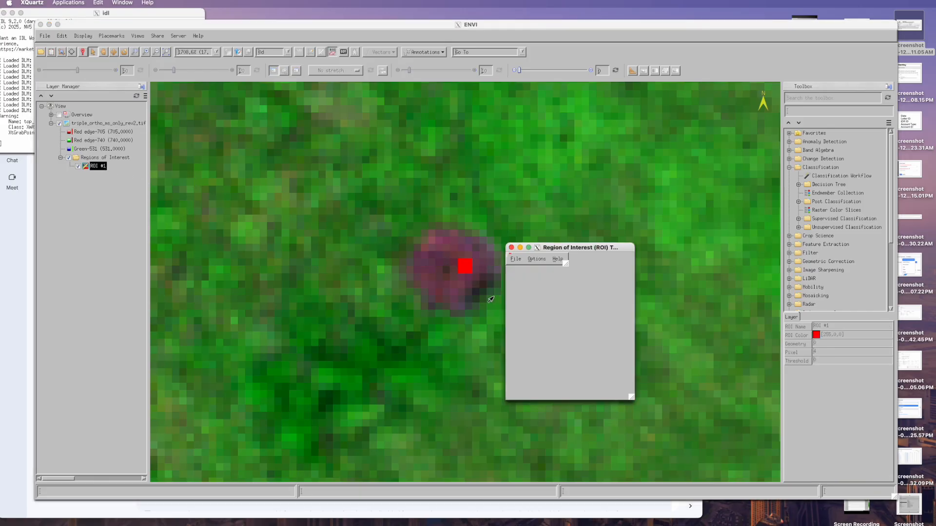
pyautogui.moveTo(601, 252); pyautogui.dragTo(615, 231)
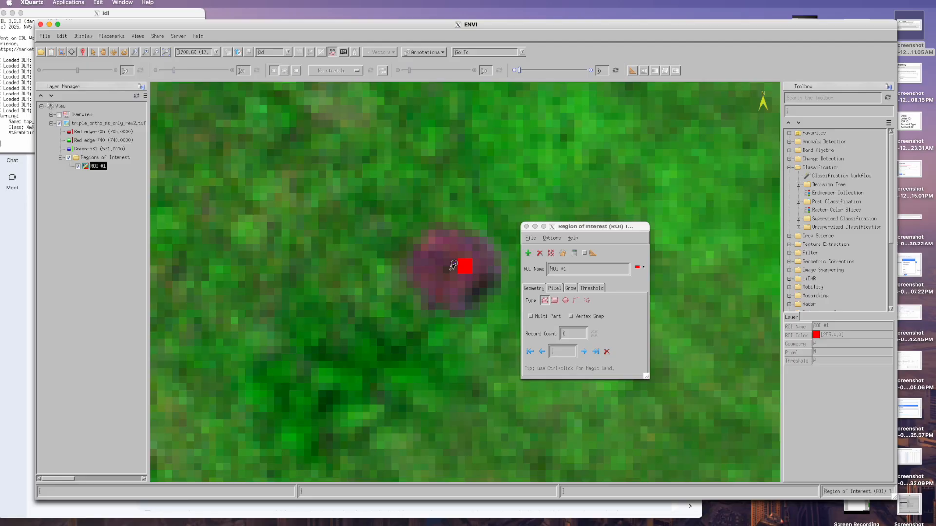
pyautogui.rightClick(454, 264)
pyautogui.click(465, 280)
pyautogui.click(554, 288)
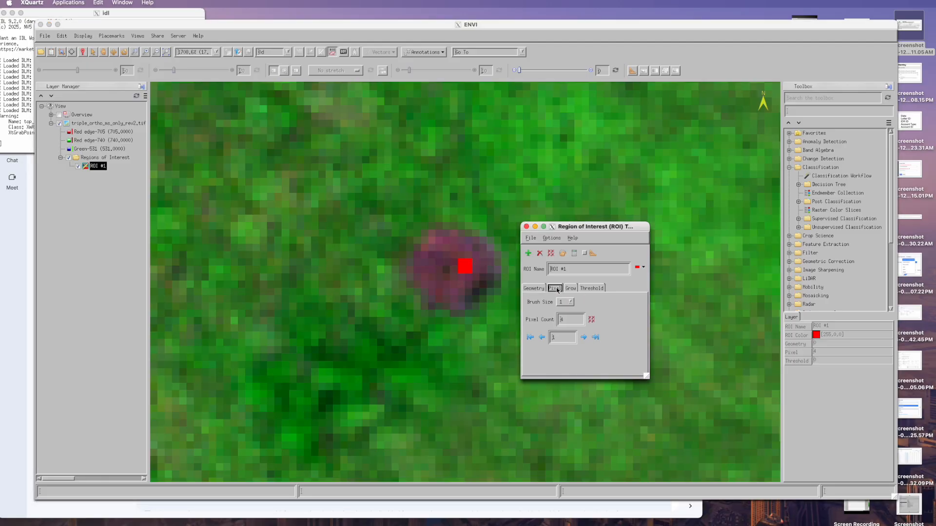
pyautogui.click(463, 265)
pyautogui.click(453, 262)
pyautogui.click(446, 269)
pyautogui.click(446, 262)
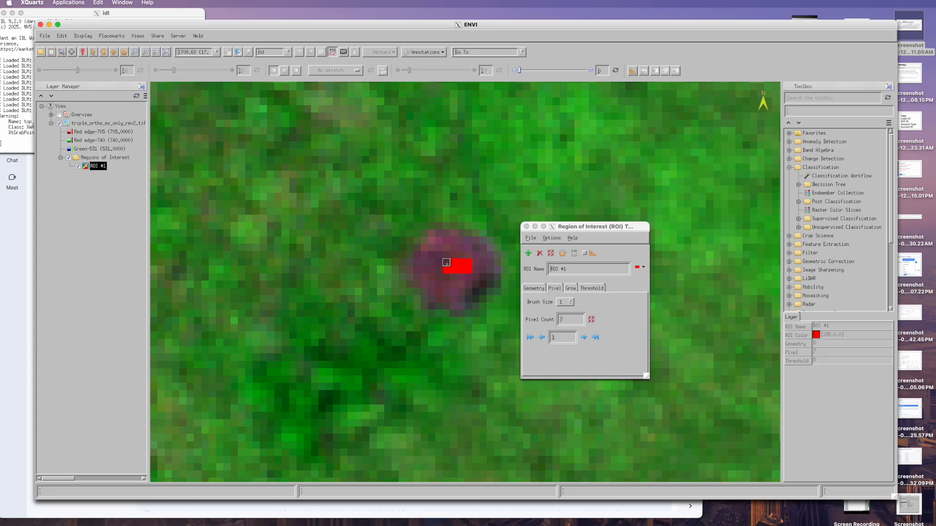
pyautogui.click(447, 254)
pyautogui.click(454, 255)
pyautogui.click(461, 255)
pyautogui.click(468, 255)
pyautogui.click(475, 263)
pyautogui.click(476, 270)
pyautogui.click(476, 277)
pyautogui.click(469, 277)
pyautogui.click(461, 277)
pyautogui.click(461, 277)
pyautogui.click(454, 277)
pyautogui.click(447, 277)
pyautogui.click(439, 277)
pyautogui.click(439, 270)
pyautogui.click(438, 262)
pyautogui.click(439, 255)
# Rename the ROI as Purple Blobs and put the Region of Interest tool away
pyautogui.click(578, 271)
pyautogui.moveTo(578, 271); pyautogui.dragTo(546, 271)
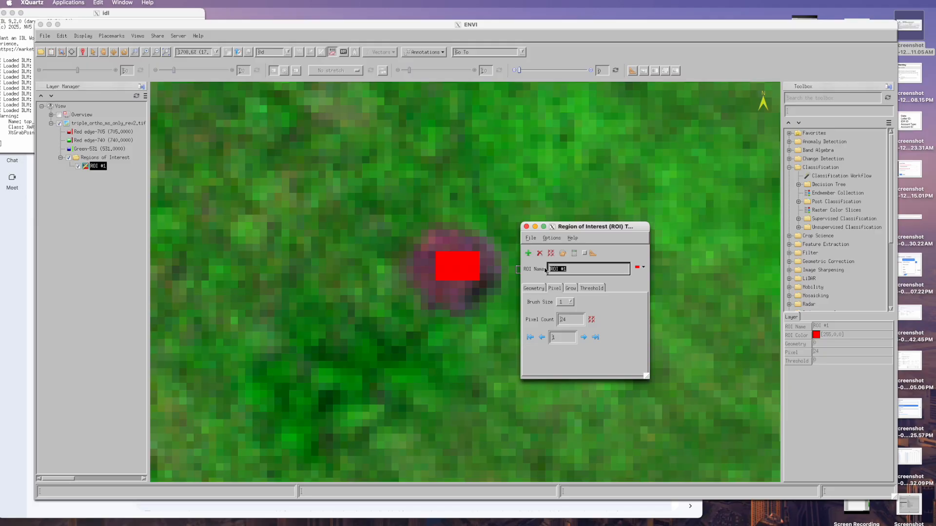
pyautogui.write('Purple Blobs')
pyautogui.click(483, 234)
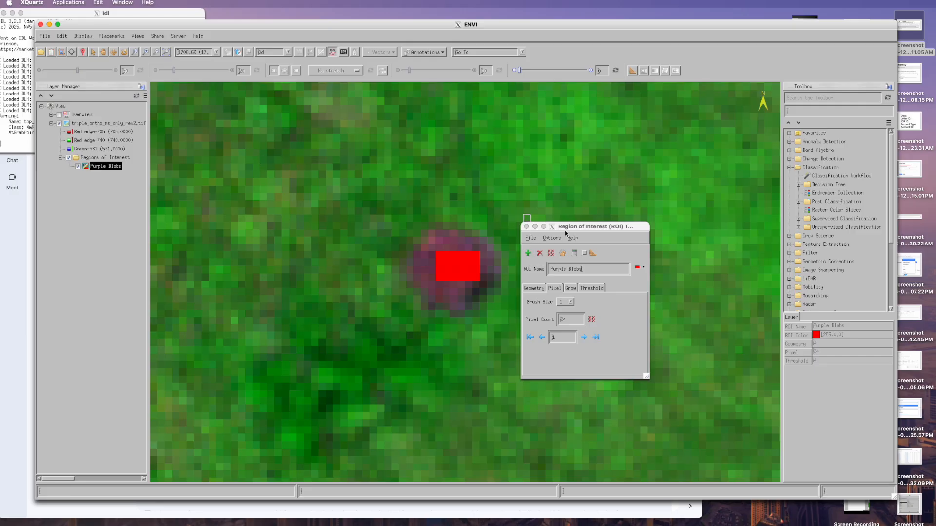
pyautogui.click(534, 227)
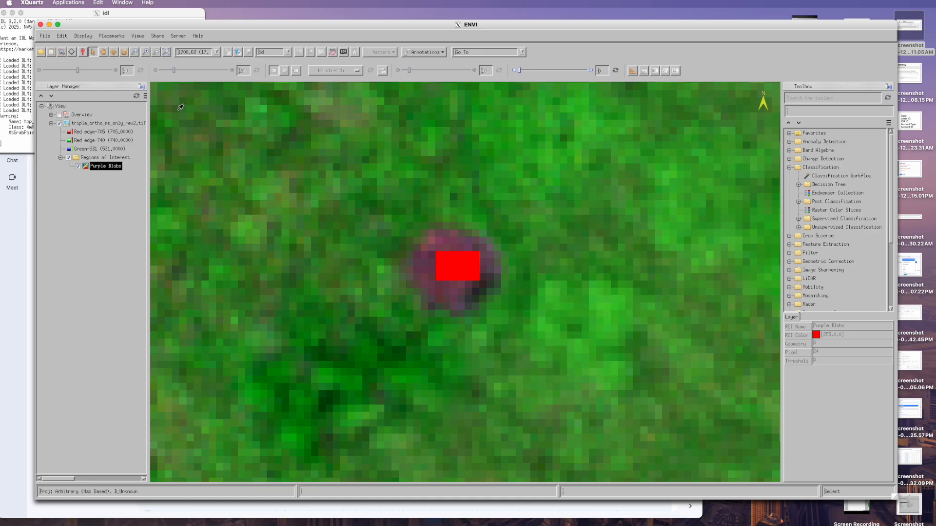
# Find another group of purple patches elsewhere in the field and reopen the Purple Blobs ROI for pixel drawing
pyautogui.click(104, 52)
pyautogui.click(155, 52)
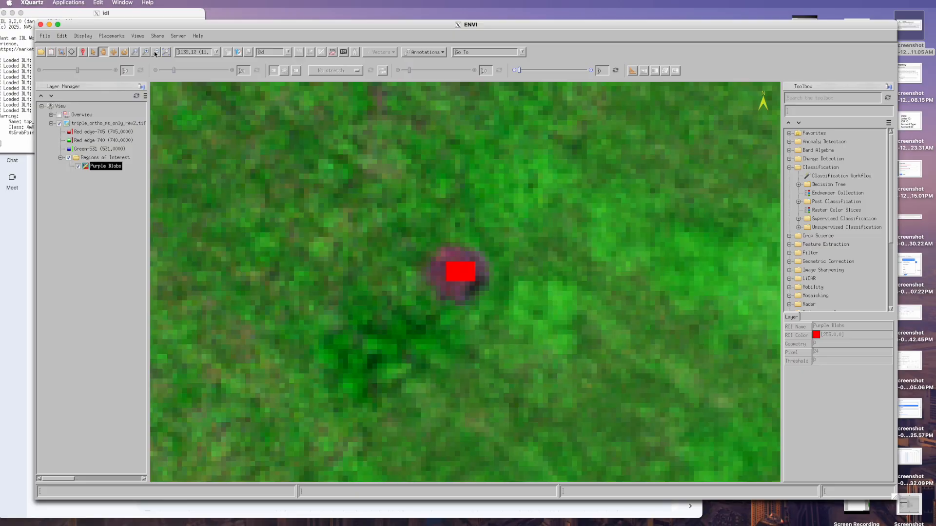
pyautogui.click(155, 53)
pyautogui.click(155, 53)
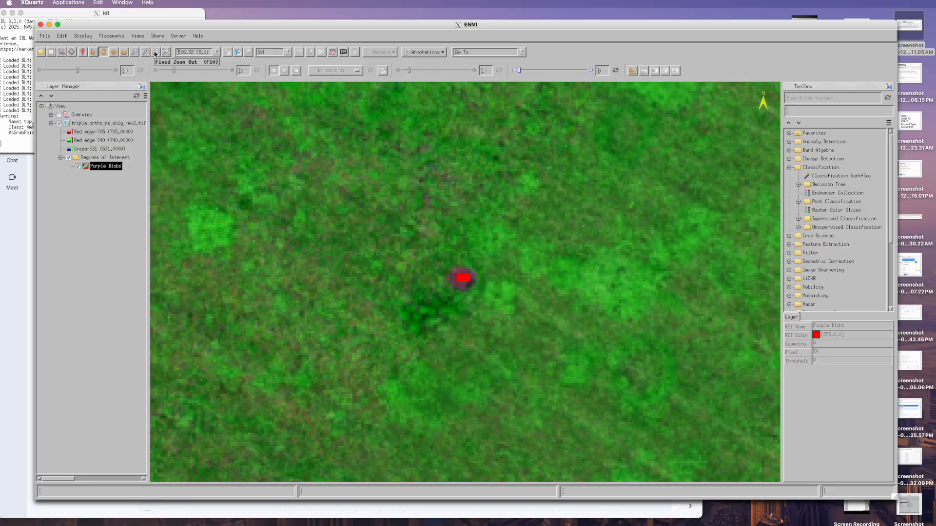
pyautogui.click(155, 53)
pyautogui.moveTo(746, 203); pyautogui.dragTo(330, 367)
pyautogui.moveTo(685, 200); pyautogui.dragTo(437, 260)
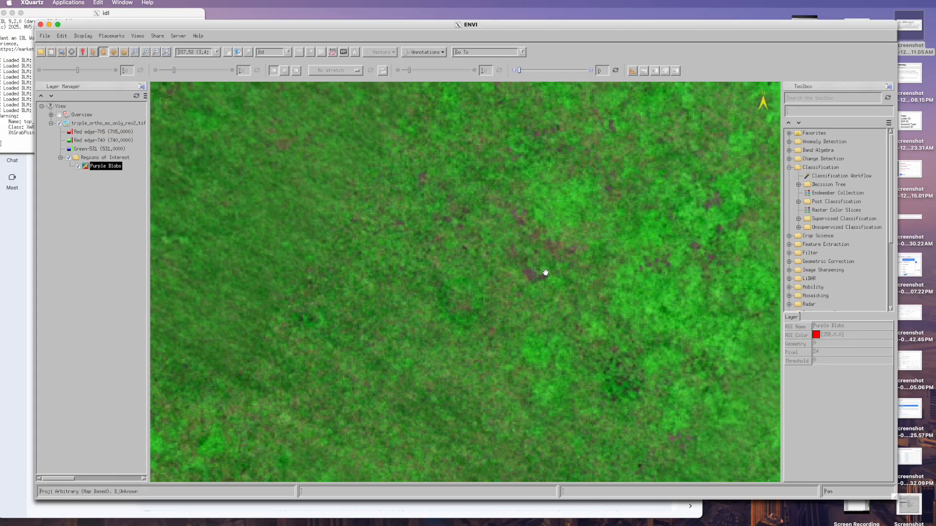
pyautogui.click(145, 52)
pyautogui.click(145, 52)
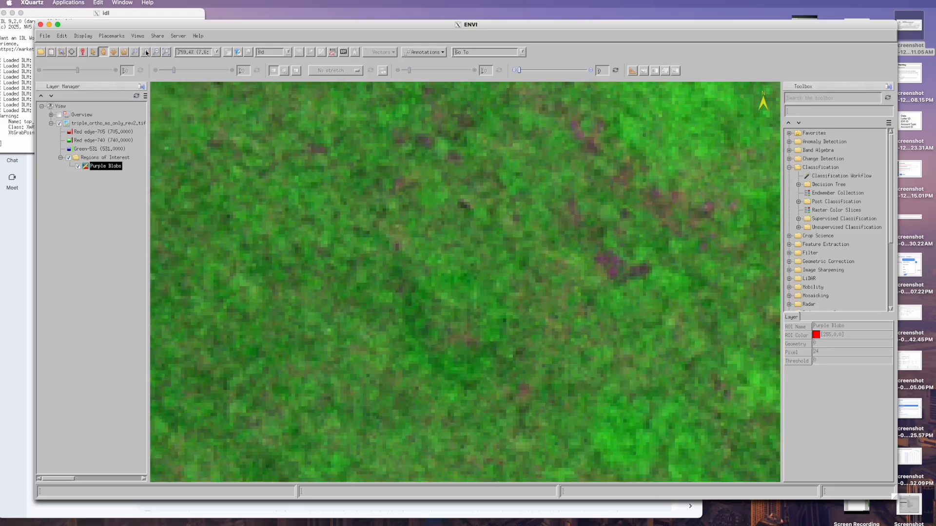
pyautogui.moveTo(625, 271); pyautogui.dragTo(577, 272)
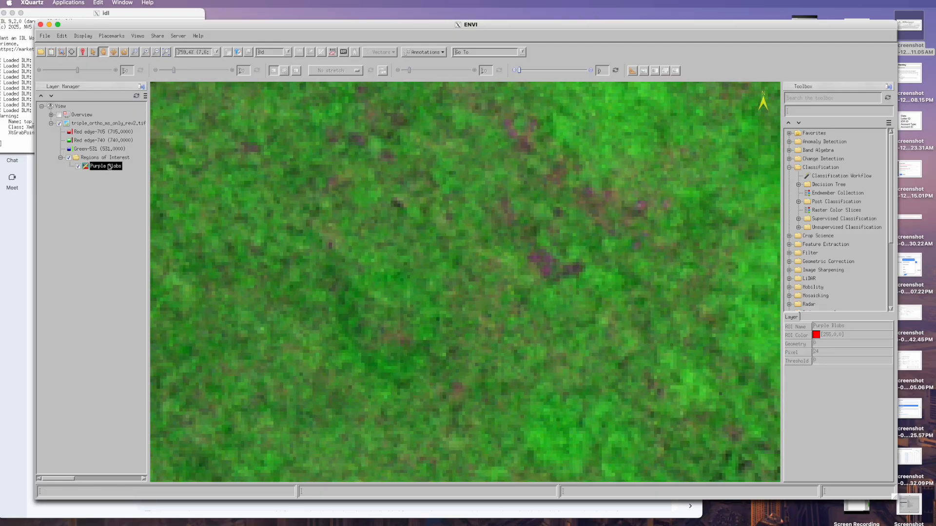
pyautogui.click(332, 52)
pyautogui.moveTo(578, 239); pyautogui.dragTo(675, 206)
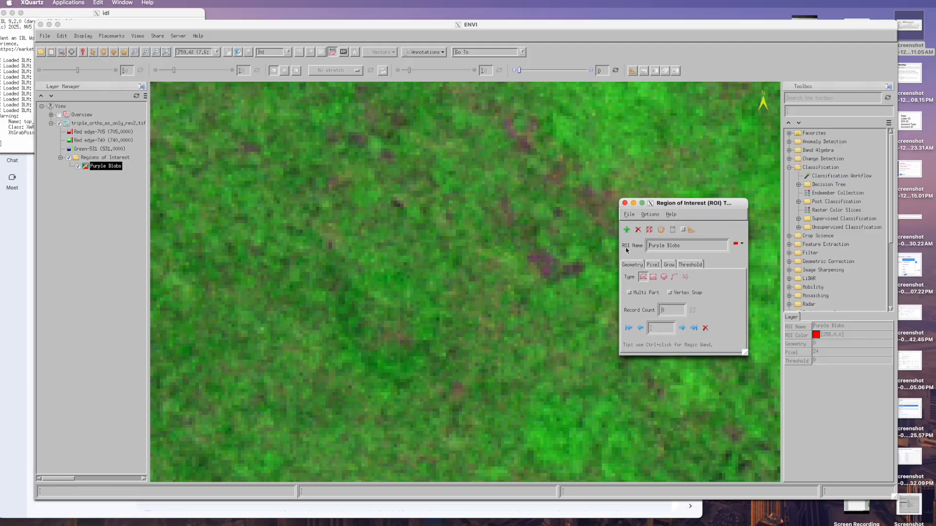
pyautogui.click(654, 265)
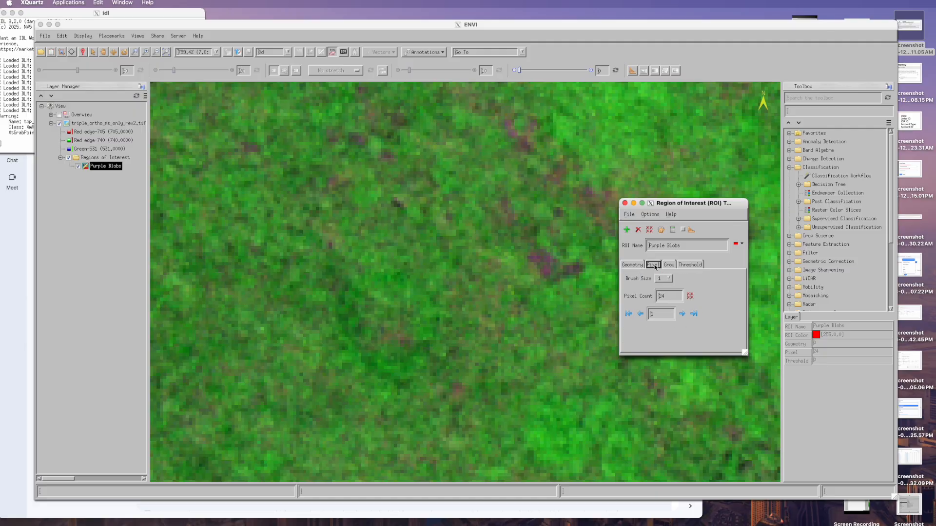
# Add single pixels from the scattered purple patches in this area to the Purple Blobs ROI with brush size 1
pyautogui.click(532, 260)
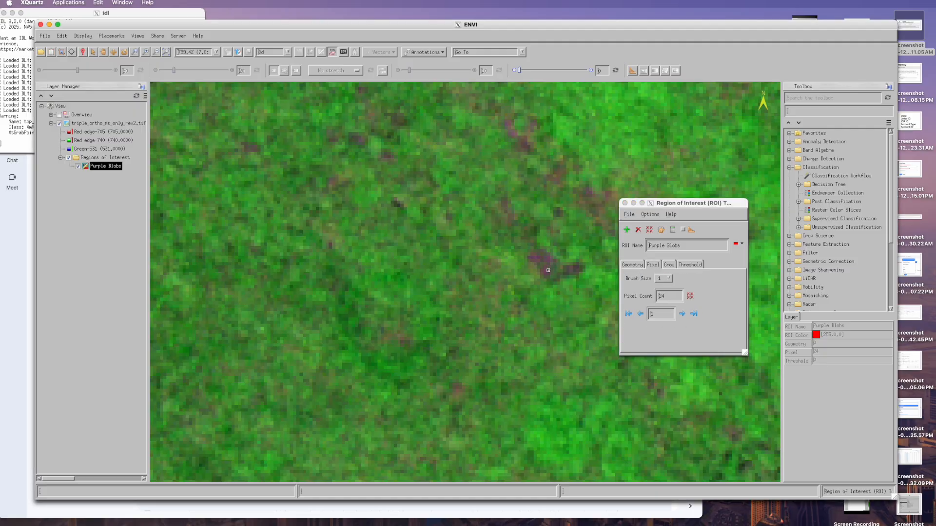
pyautogui.click(546, 269)
pyautogui.click(546, 267)
pyautogui.click(549, 257)
pyautogui.rightClick(549, 258)
pyautogui.click(556, 263)
pyautogui.click(547, 257)
pyautogui.click(548, 260)
pyautogui.click(589, 192)
pyautogui.click(509, 122)
pyautogui.click(507, 123)
pyautogui.click(360, 140)
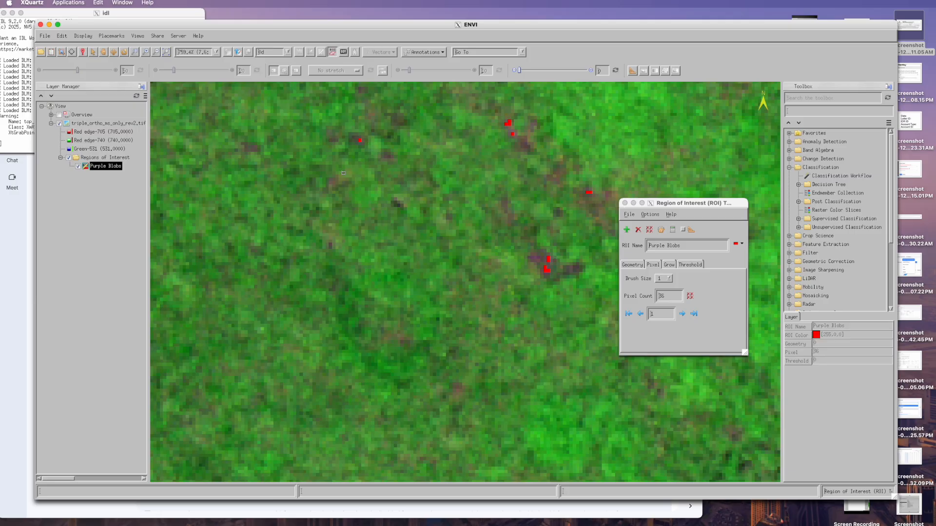
pyautogui.click(256, 147)
pyautogui.click(253, 151)
pyautogui.click(256, 150)
# Create a new ROI, name it Field Crop 1 and set it to polygon geometry drawing
pyautogui.click(626, 232)
pyautogui.click(627, 230)
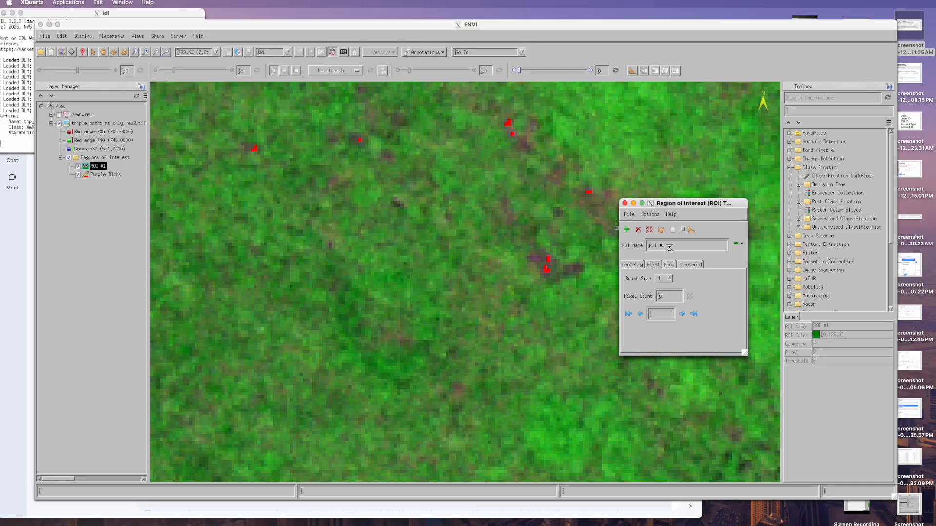
pyautogui.moveTo(672, 248); pyautogui.dragTo(602, 243)
pyautogui.click(600, 240)
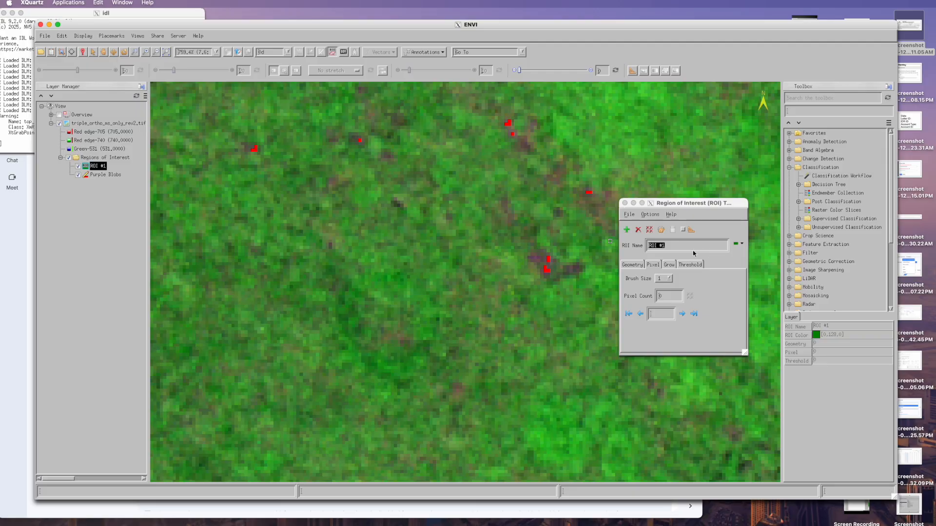
pyautogui.click(673, 248)
pyautogui.click(668, 247)
pyautogui.press('BackSpace')
pyautogui.press('BackSpace')
pyautogui.write('Field Crop 1')
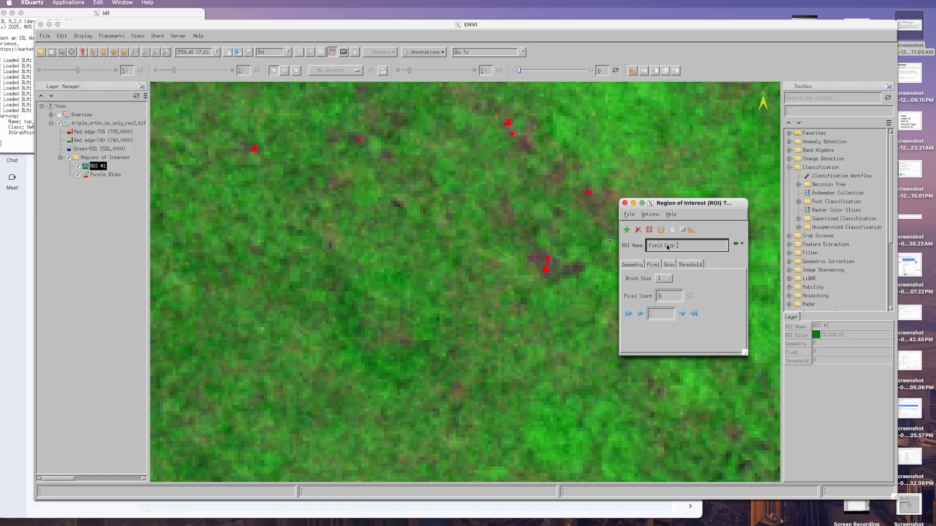
pyautogui.click(634, 266)
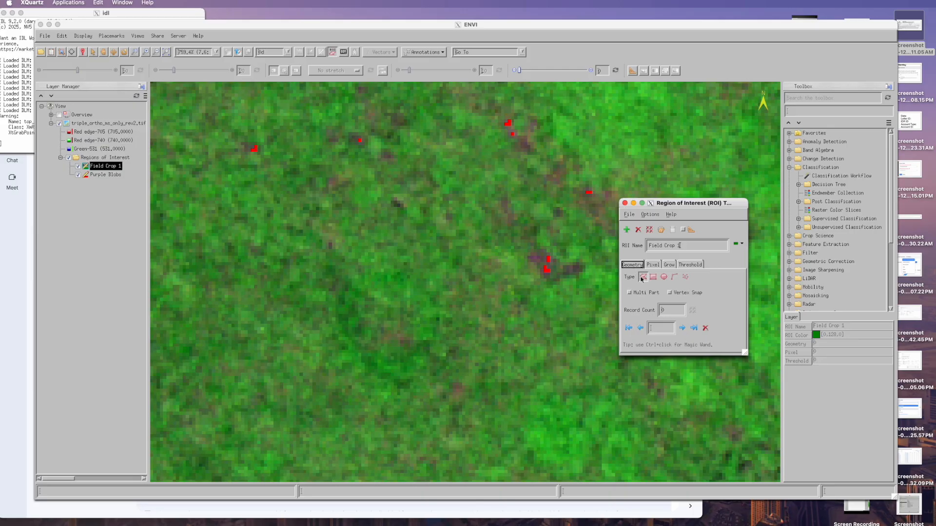
# Draw and accept two small four-sided Field Crop 1 polygons on the darker crop between the purple patches
pyautogui.click(408, 239)
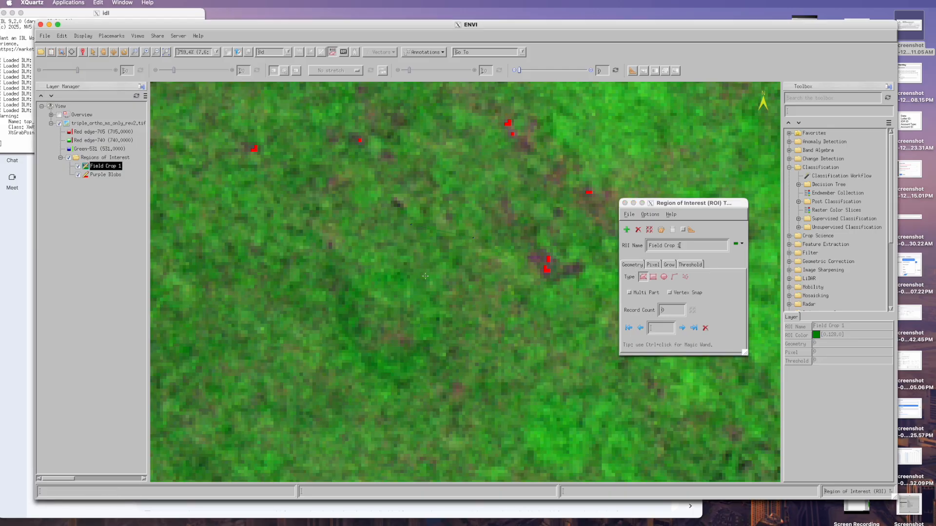
pyautogui.rightClick(393, 249)
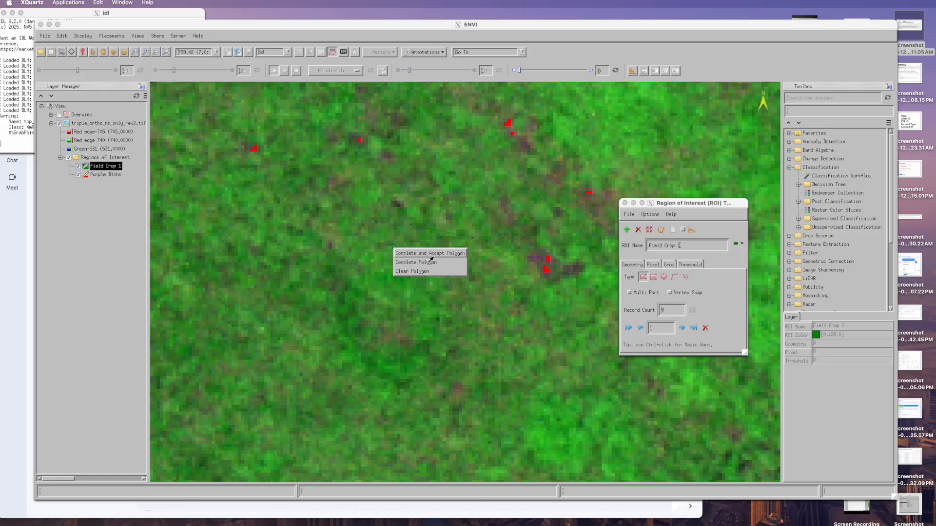
pyautogui.click(432, 254)
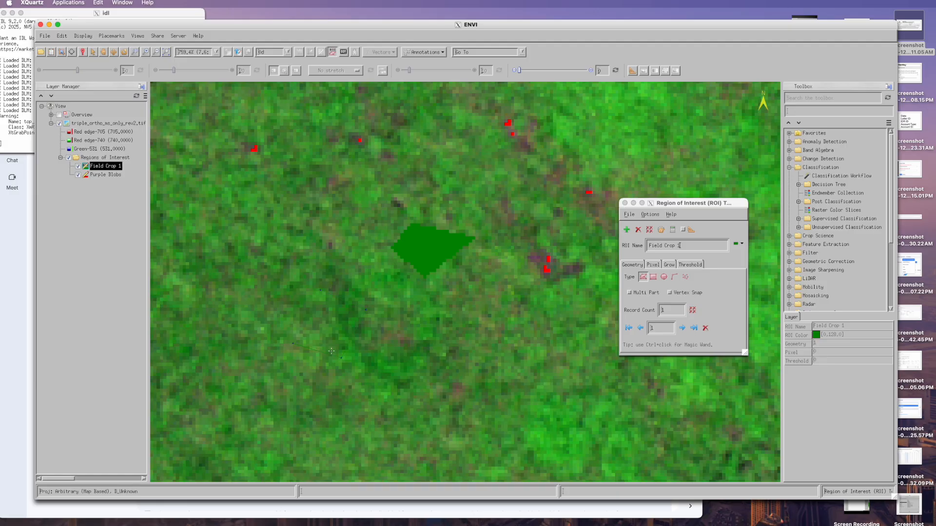
pyautogui.rightClick(308, 298)
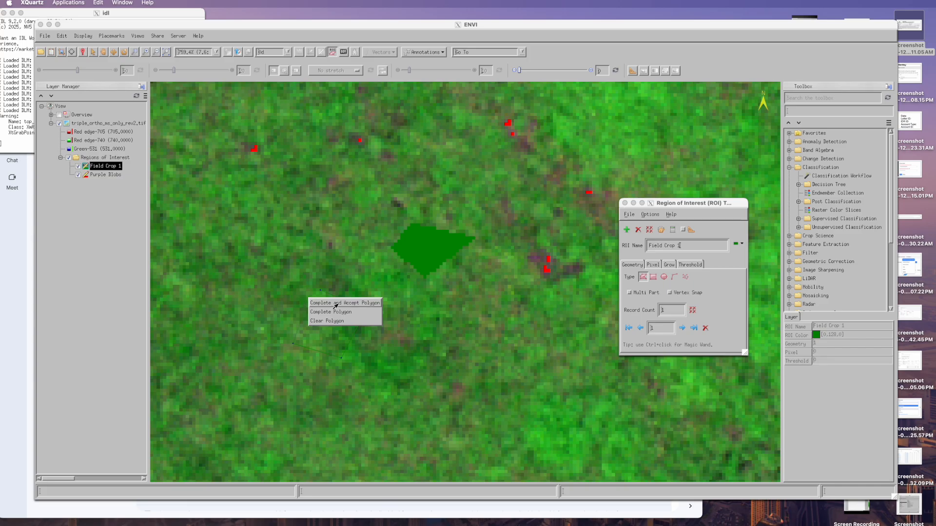
pyautogui.click(325, 303)
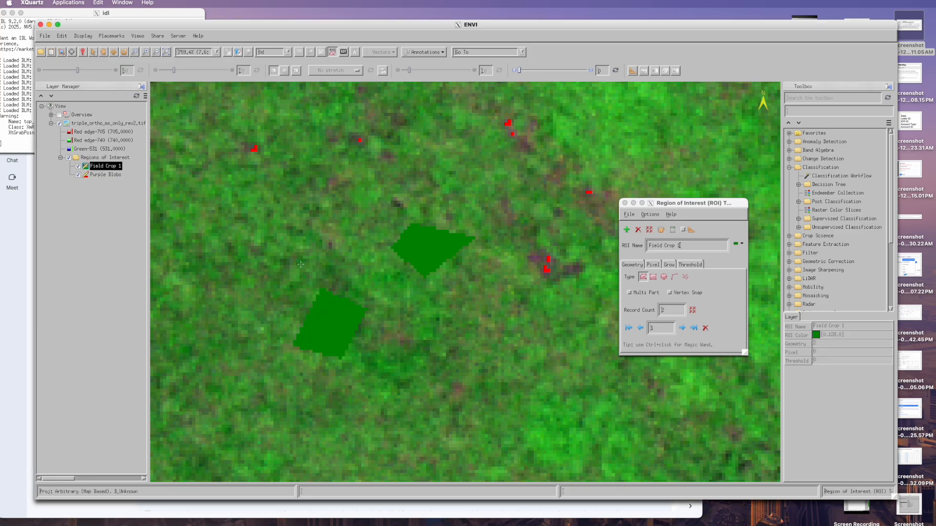
# Change the Field Crop 1 ROI color to the bright green ENVI color
pyautogui.click(739, 246)
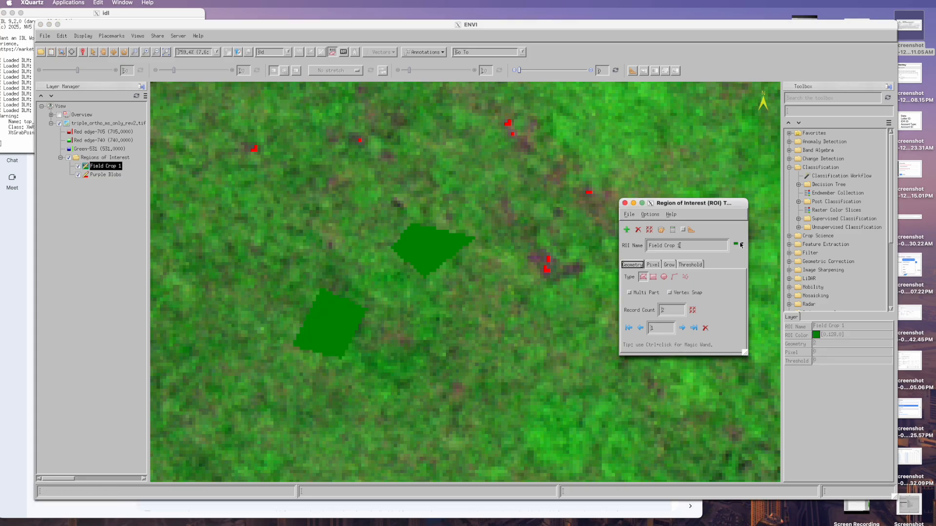
pyautogui.click(739, 246)
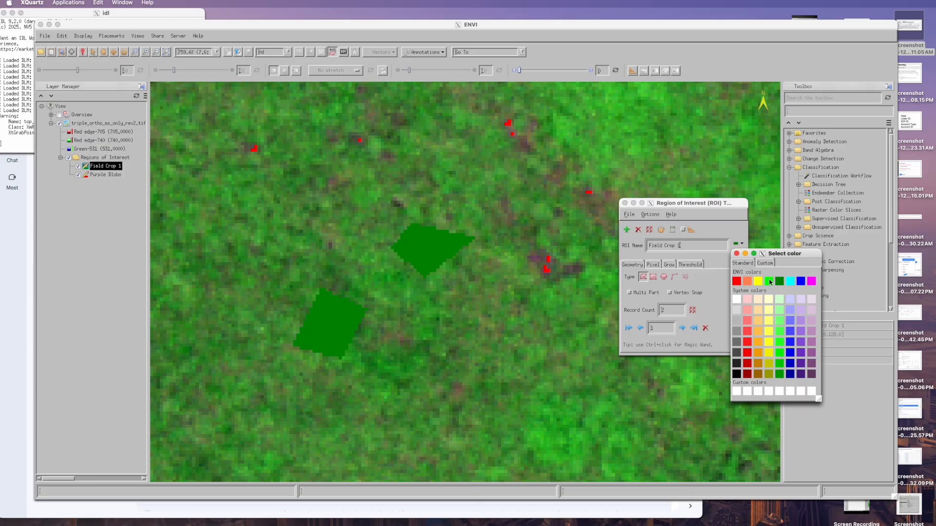
pyautogui.click(769, 281)
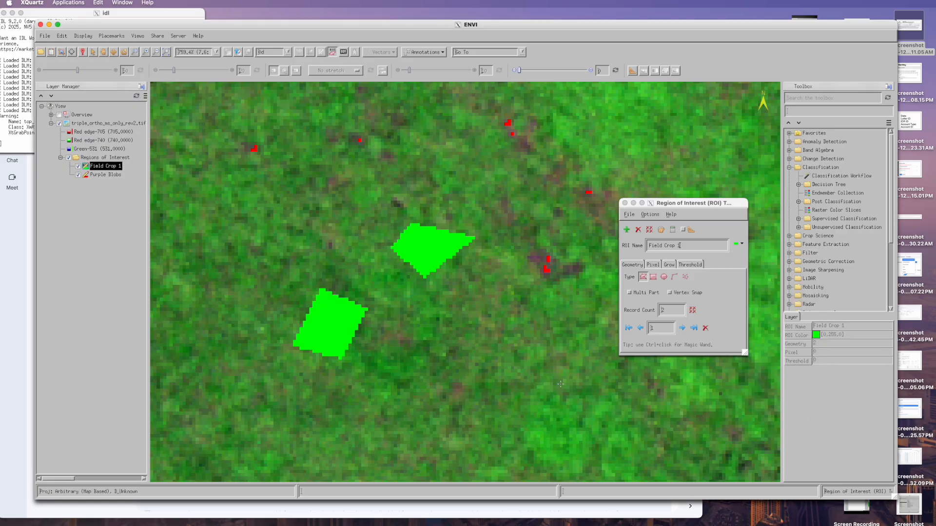
# Add a four-sided and a smaller triangular Field Crop 1 polygon southeast of the first two
pyautogui.click(540, 391)
pyautogui.click(601, 412)
pyautogui.click(568, 463)
pyautogui.rightClick(512, 429)
pyautogui.click(530, 434)
pyautogui.click(494, 351)
pyautogui.click(547, 375)
pyautogui.click(512, 385)
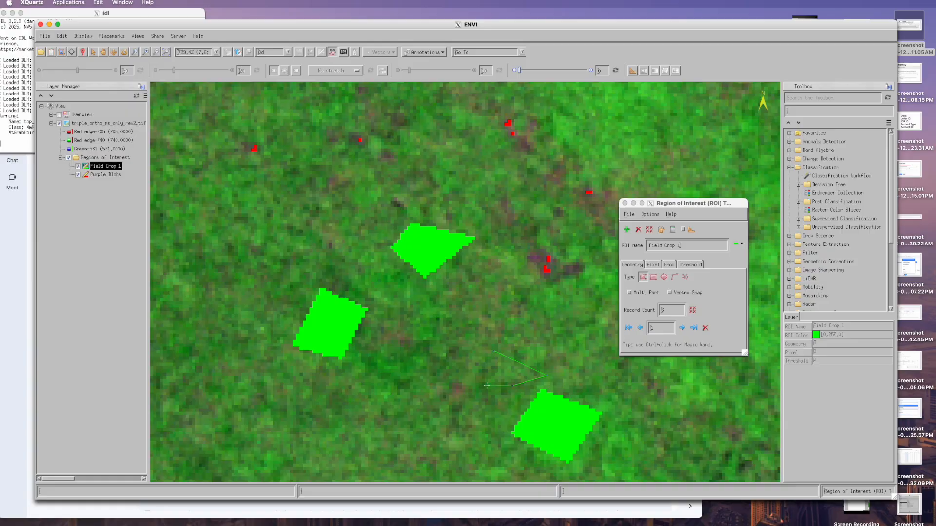
pyautogui.rightClick(487, 385)
pyautogui.click(506, 390)
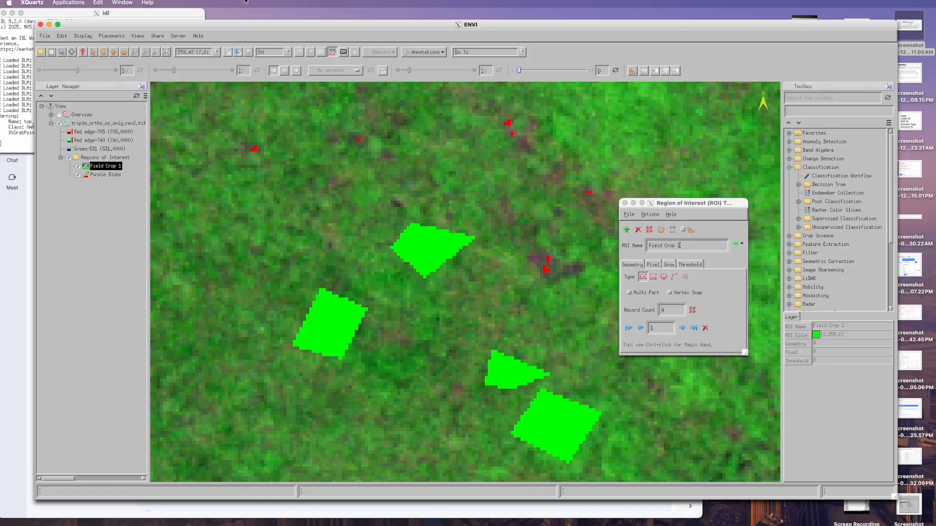
# Examine the wider field around the small Field Crop 1 polygons for larger uniform crop areas
pyautogui.click(106, 54)
pyautogui.moveTo(287, 185); pyautogui.dragTo(643, 189)
pyautogui.scroll(-5, 403, 207)
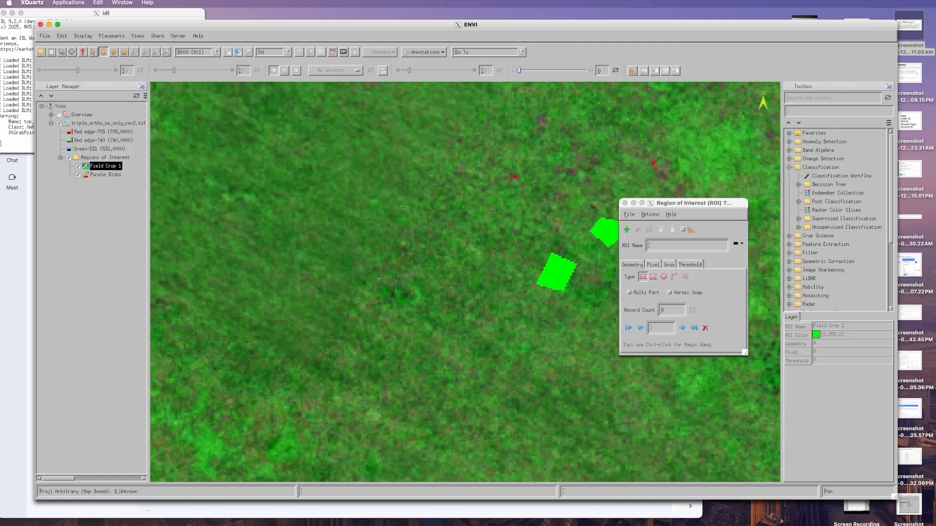
pyautogui.scroll(-8, 403, 207)
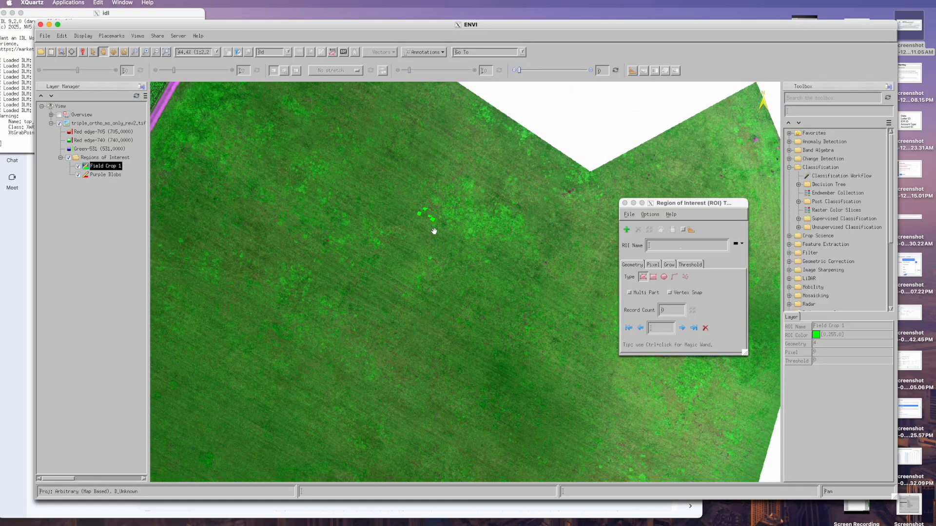
pyautogui.scroll(5, 437, 225)
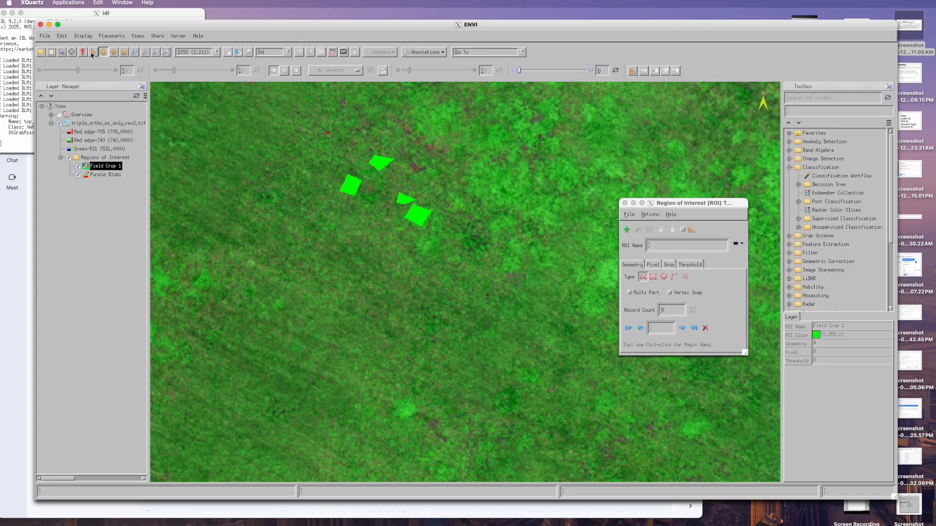
pyautogui.scroll(1, 478, 260)
pyautogui.scroll(-1, 476, 261)
pyautogui.scroll(-2, 478, 261)
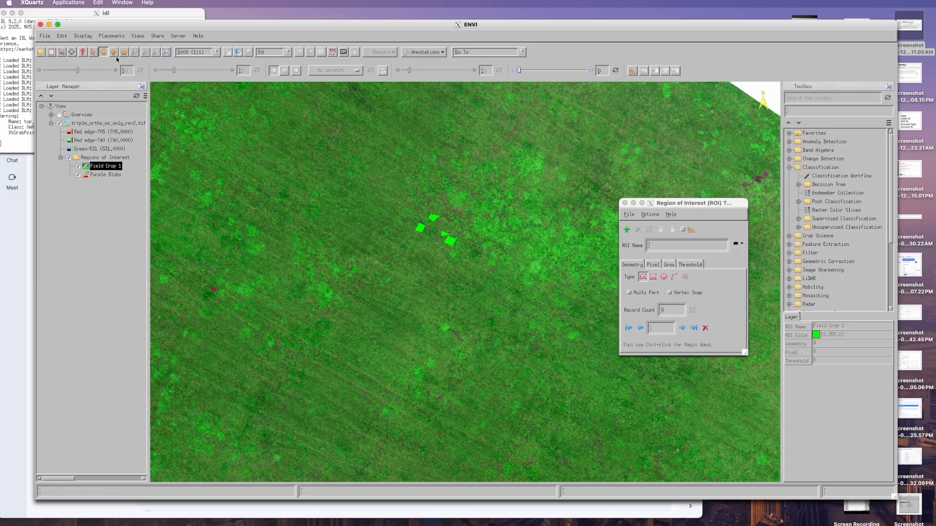
# Reopen the Field Crop 1 ROI and delete its four small polygon records
pyautogui.click(92, 52)
pyautogui.click(625, 203)
pyautogui.doubleClick(103, 168)
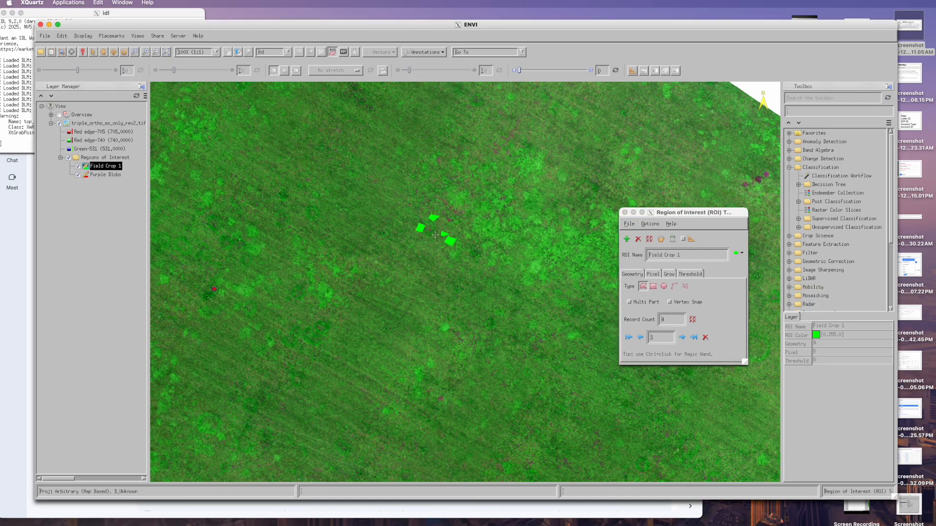
pyautogui.rightClick(450, 242)
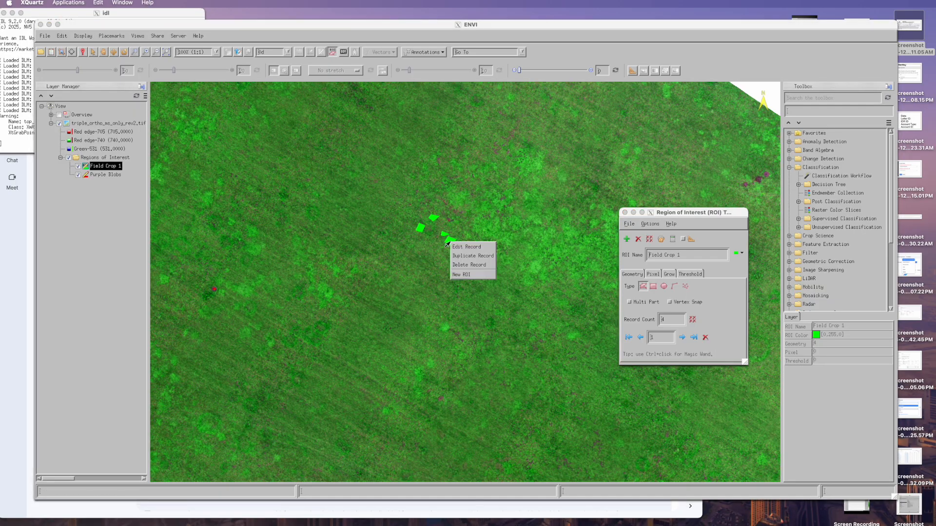
pyautogui.click(467, 266)
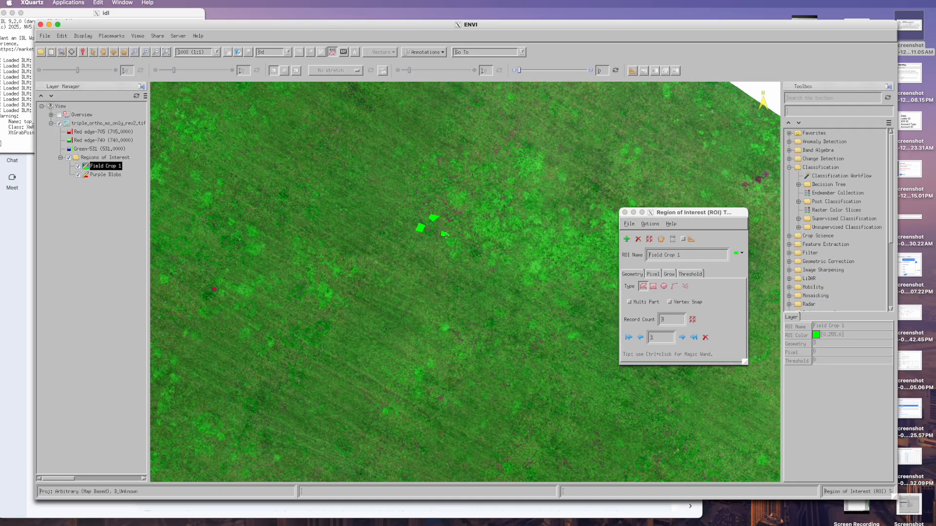
pyautogui.rightClick(445, 234)
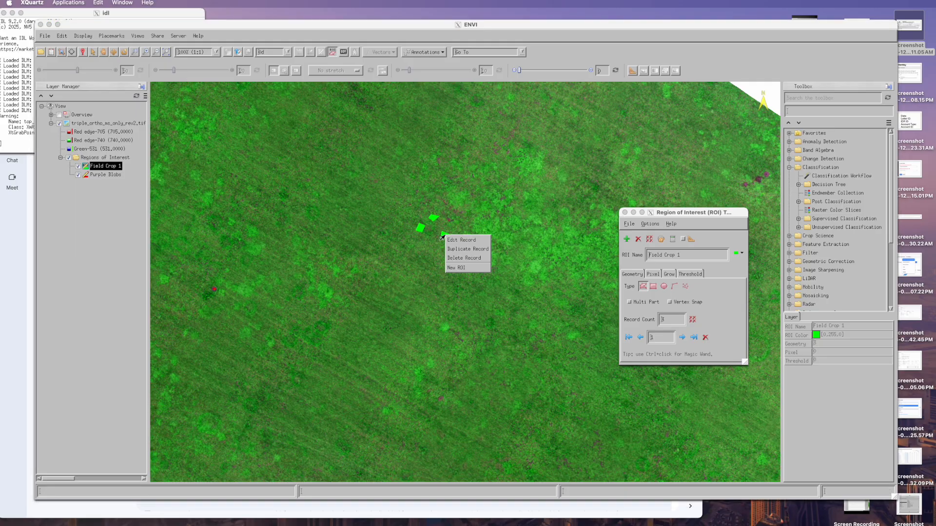
pyautogui.click(468, 259)
pyautogui.rightClick(433, 219)
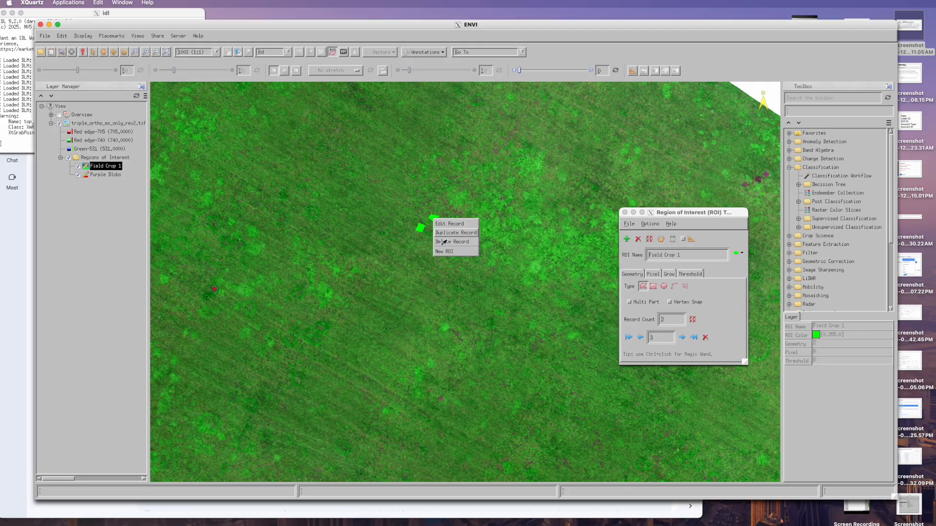
pyautogui.click(456, 241)
pyautogui.rightClick(420, 230)
pyautogui.click(432, 253)
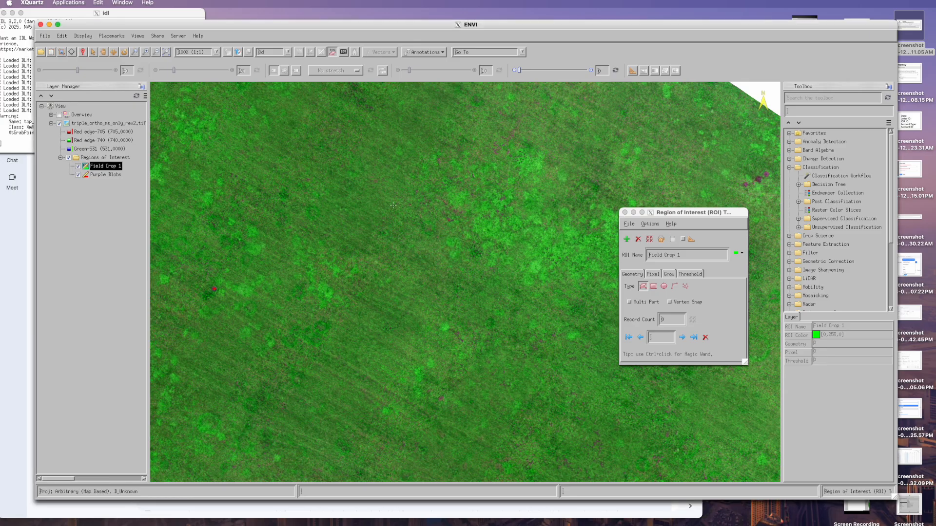
# Draw and accept a large, roughly triangular Field Crop 1 polygon on the darker crop west of the light-green patch
pyautogui.click(367, 186)
pyautogui.click(409, 230)
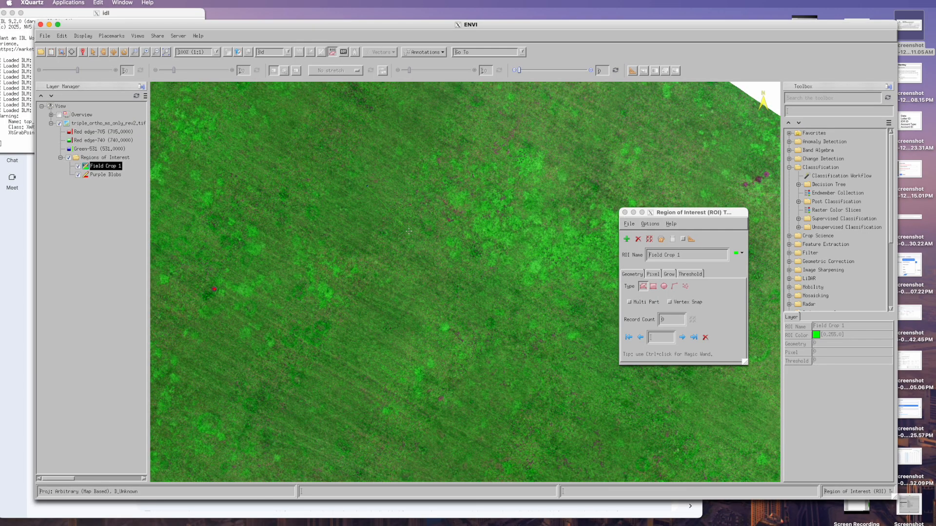
pyautogui.click(345, 244)
pyautogui.rightClick(348, 223)
pyautogui.click(368, 228)
# Add a large four-sided Field Crop 1 polygon on the darker crop south of the triangular one
pyautogui.click(357, 322)
pyautogui.click(404, 343)
pyautogui.click(354, 389)
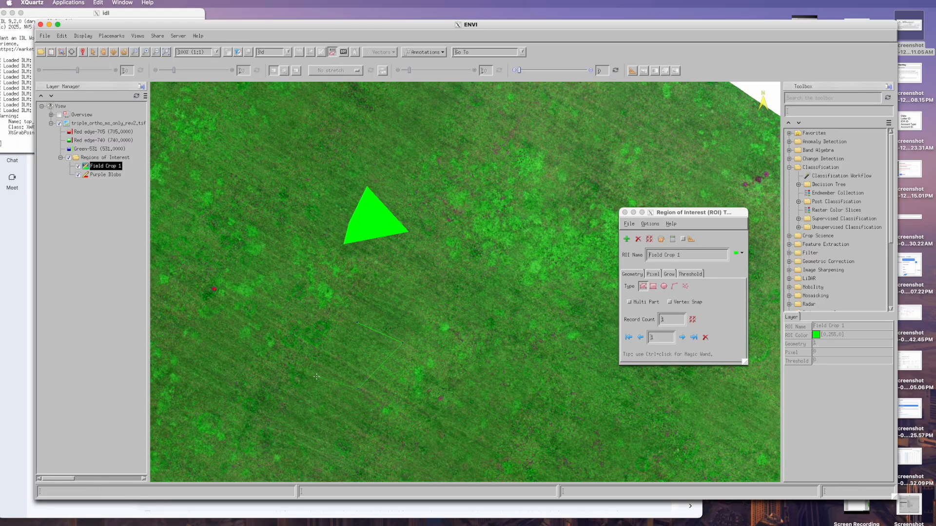
pyautogui.rightClick(318, 378)
pyautogui.click(340, 384)
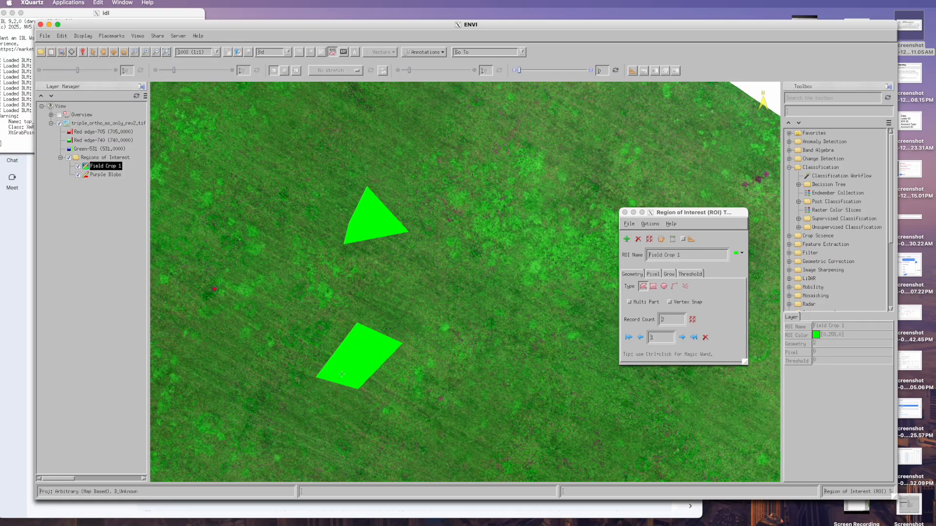
# Add a third large Field Crop 1 polygon on the crop northwest of the triangular one
pyautogui.click(302, 116)
pyautogui.click(371, 137)
pyautogui.rightClick(266, 154)
pyautogui.click(287, 159)
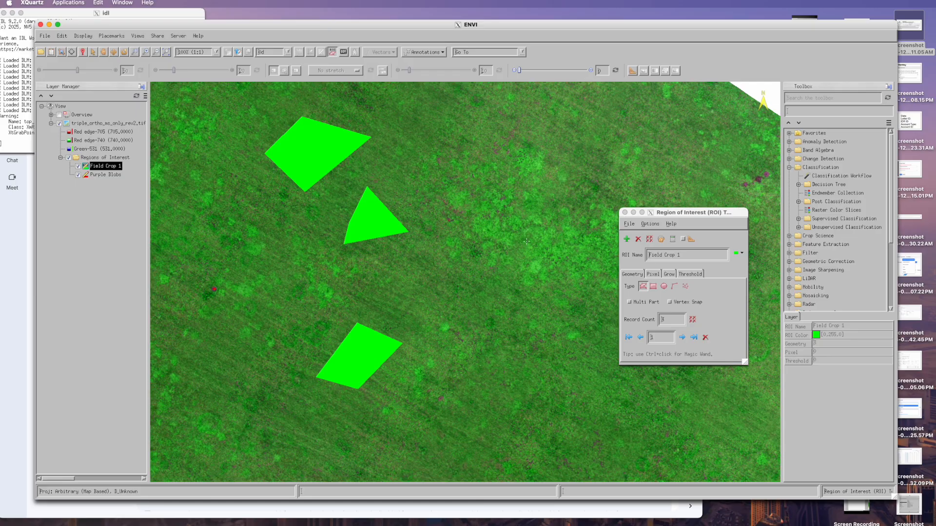
# Create another ROI and name it Light-Green Field Crop 1
pyautogui.click(626, 239)
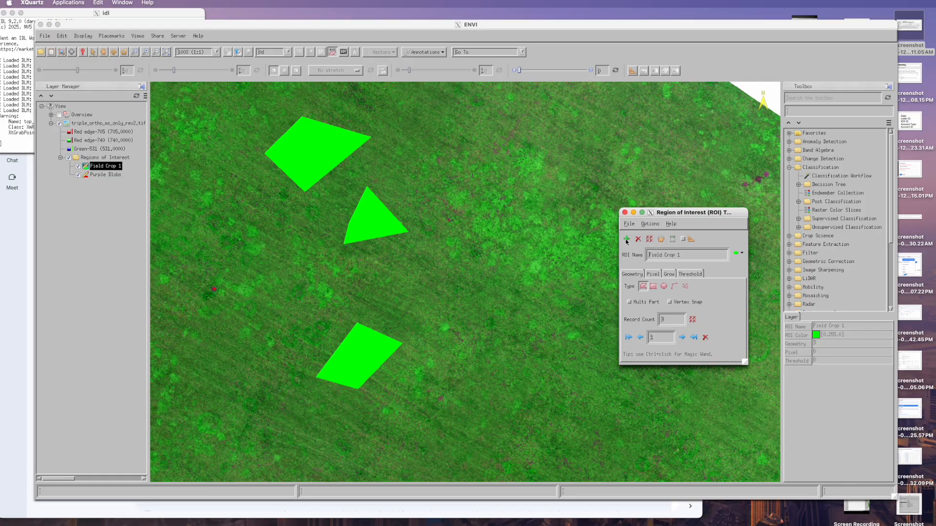
pyautogui.click(627, 240)
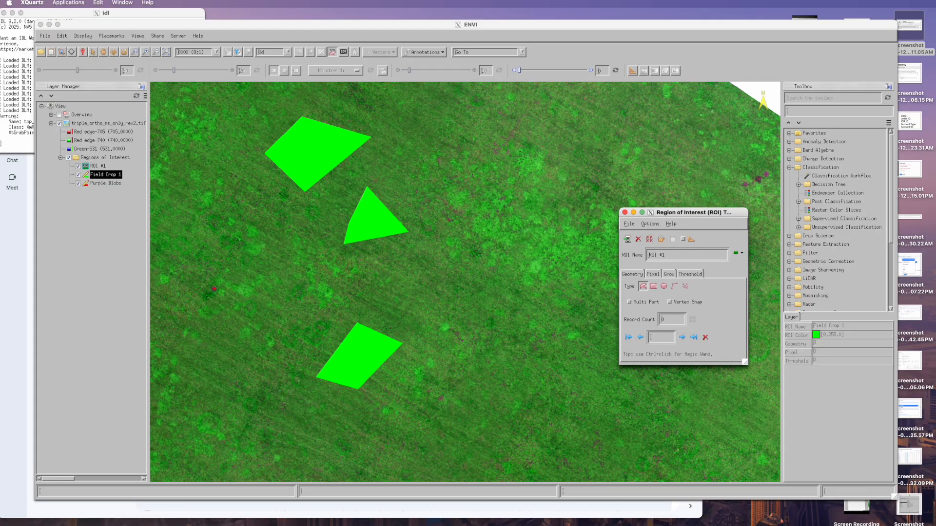
pyautogui.click(671, 255)
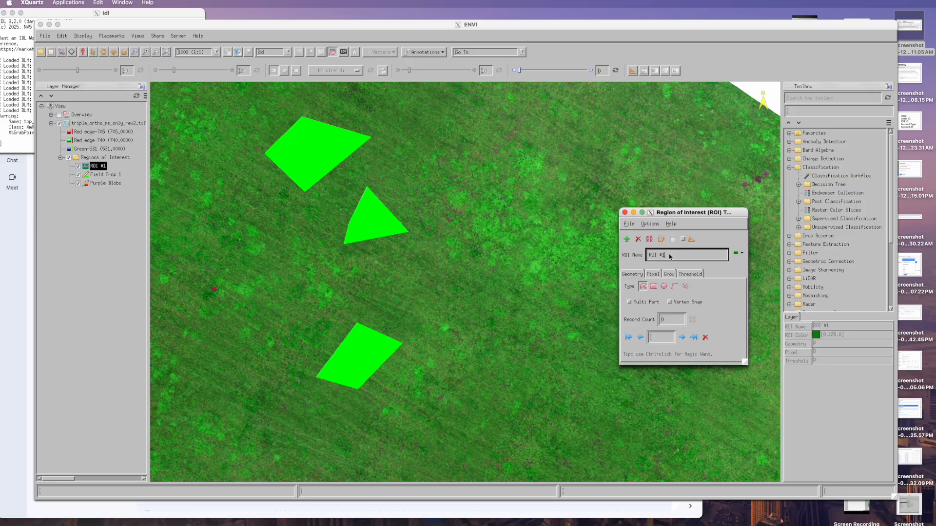
pyautogui.press('BackSpace')
pyautogui.press('BackSpace')
pyautogui.press('BackSpace')
pyautogui.press('BackSpace')
pyautogui.press('BackSpace')
pyautogui.write('Light')
pyautogui.write('-B')
pyautogui.press('BackSpace')
pyautogui.press('BackSpace')
pyautogui.press('BackSpace')
pyautogui.write('-Green Filed')
pyautogui.press('BackSpace')
pyautogui.press('BackSpace')
pyautogui.press('BackSpace')
pyautogui.press('BackSpace')
pyautogui.press('BackSpace')
pyautogui.write('eld Crop 1')
pyautogui.click(541, 230)
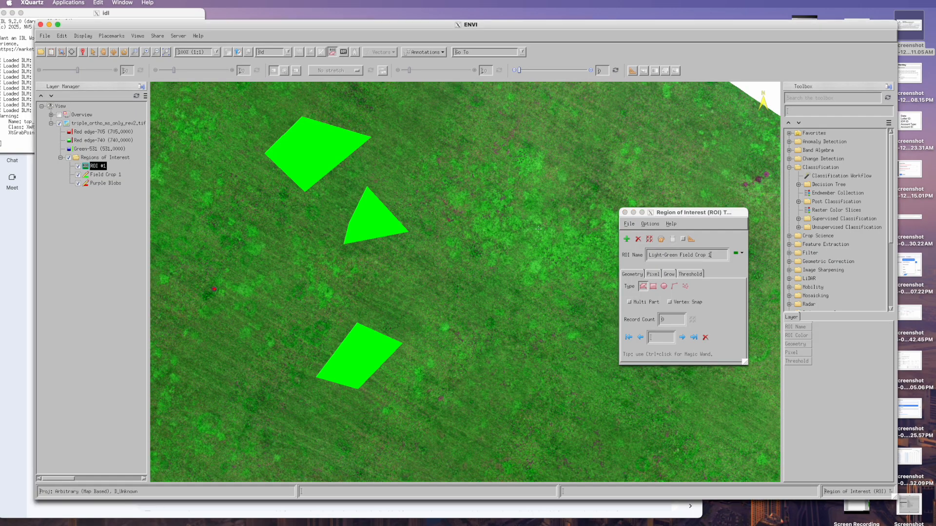
# Draw and accept a polygon inside the light-green crop patch for the Light-Green Field Crop 1 ROI
pyautogui.scroll(3, 541, 235)
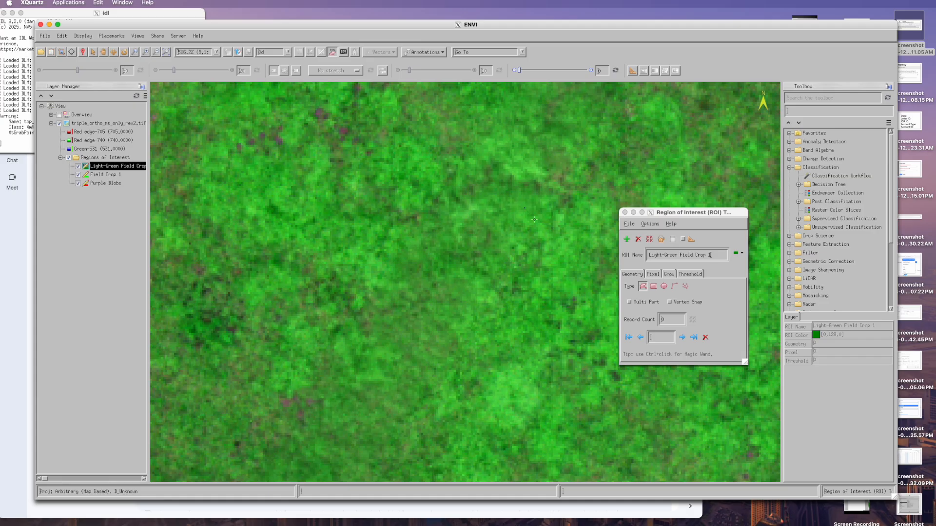
pyautogui.click(556, 242)
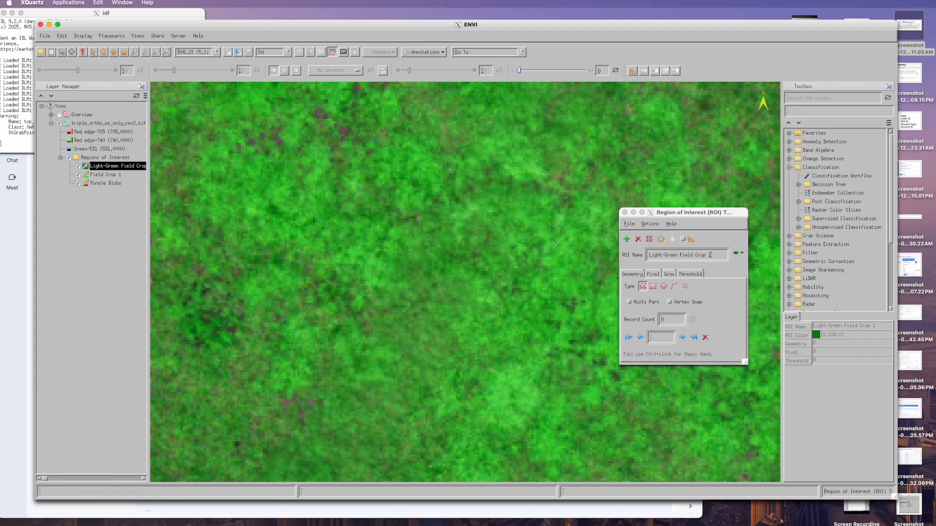
pyautogui.rightClick(496, 235)
pyautogui.click(538, 242)
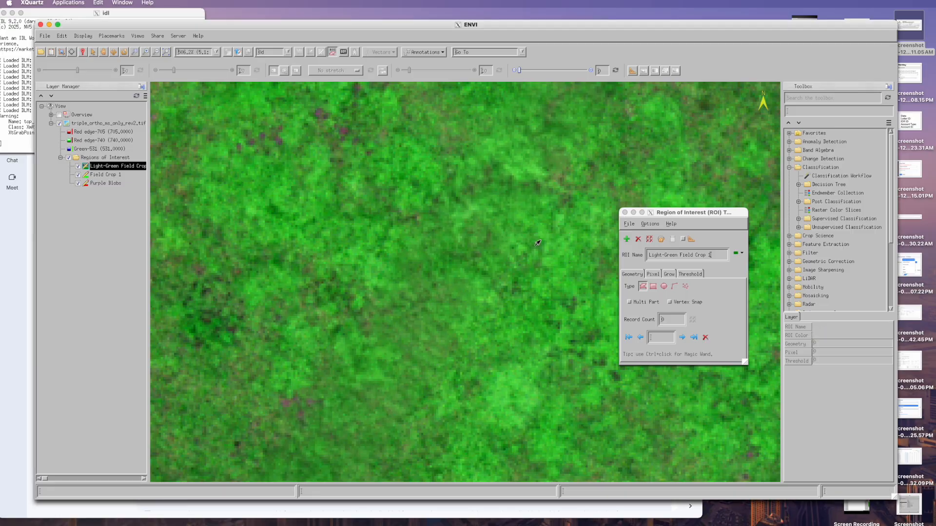
# Add a second Light-Green Field Crop 1 polygon on the bright patch directly south of the first one and accept it
pyautogui.click(513, 373)
pyautogui.click(536, 394)
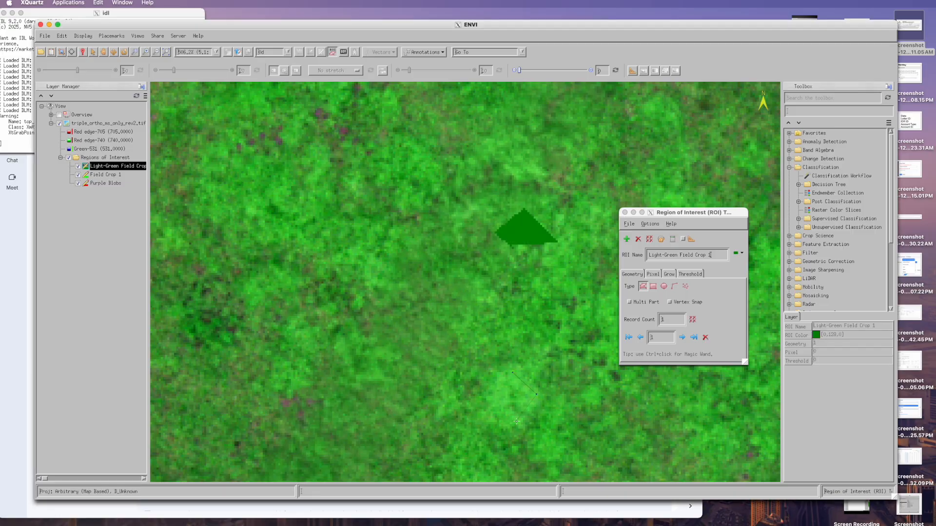
pyautogui.rightClick(479, 408)
pyautogui.click(505, 415)
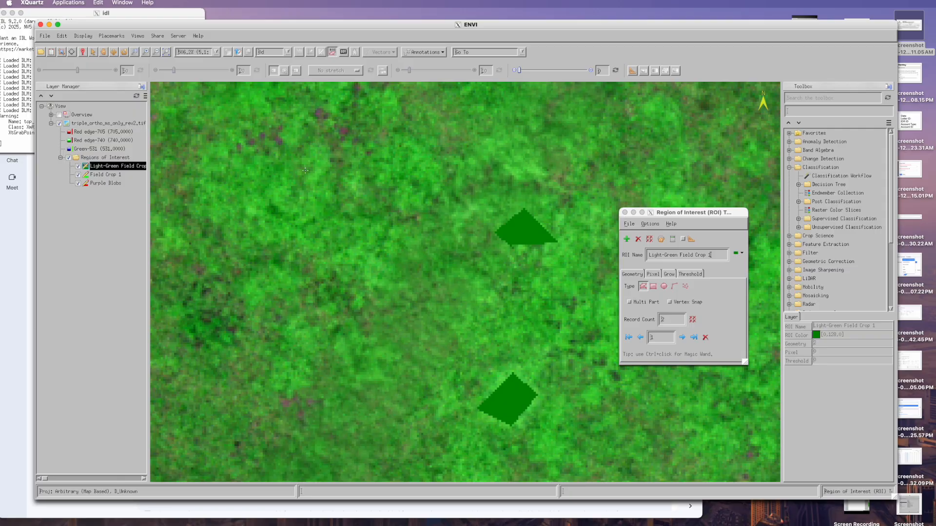
# Add a smaller four-sided Light-Green Field Crop 1 polygon on the bright crop northwest of the other two
pyautogui.click(281, 181)
pyautogui.click(288, 194)
pyautogui.click(261, 200)
pyautogui.click(253, 182)
pyautogui.rightClick(253, 182)
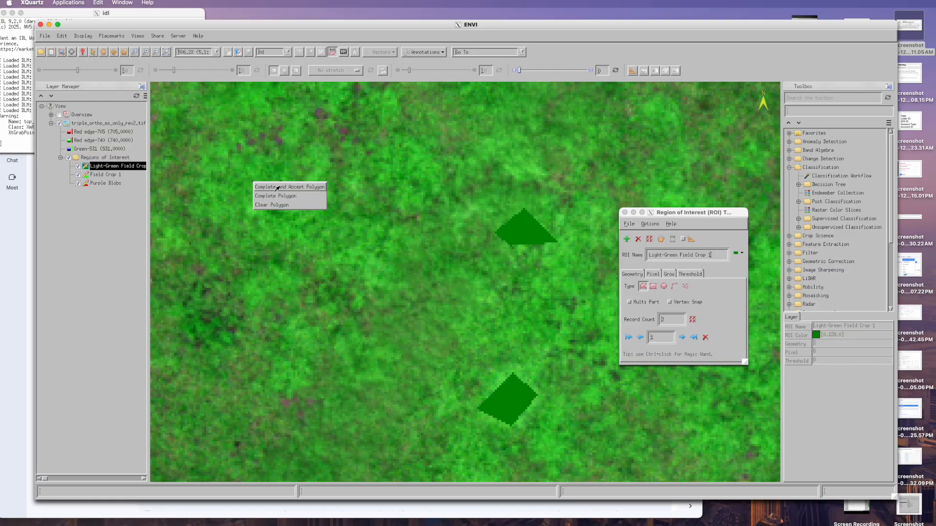
pyautogui.click(280, 187)
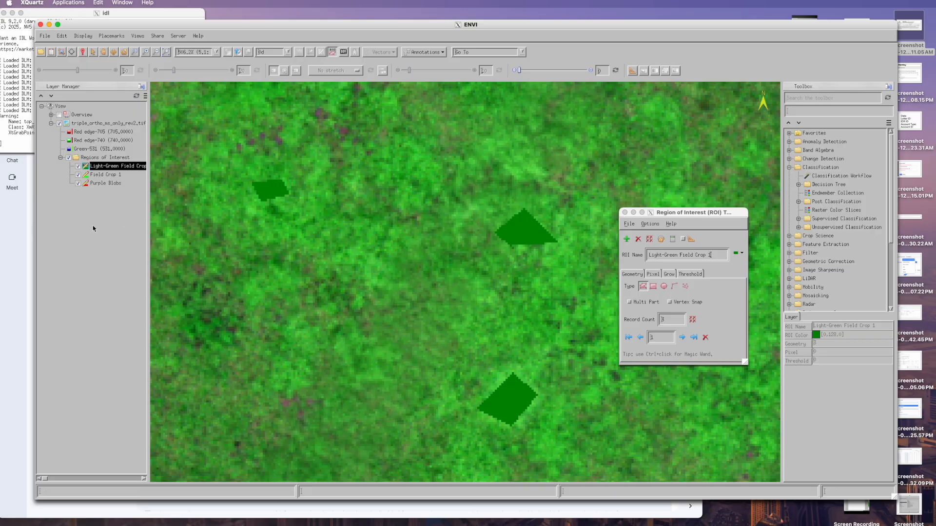
# Add a polygon to the Purple Blobs ROI on the purple pixels north of the smallest light-green polygon, and recolour the ROI purple
pyautogui.click(101, 184)
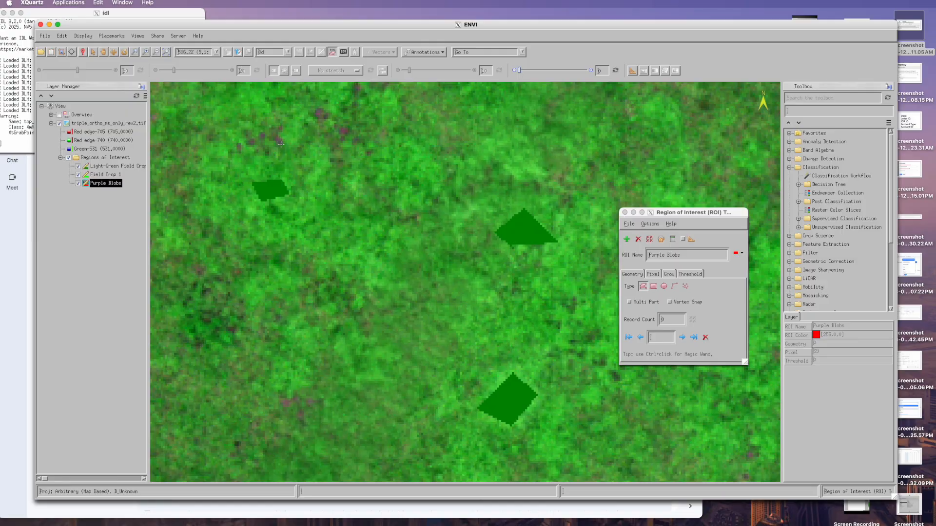
pyautogui.scroll(10, 281, 143)
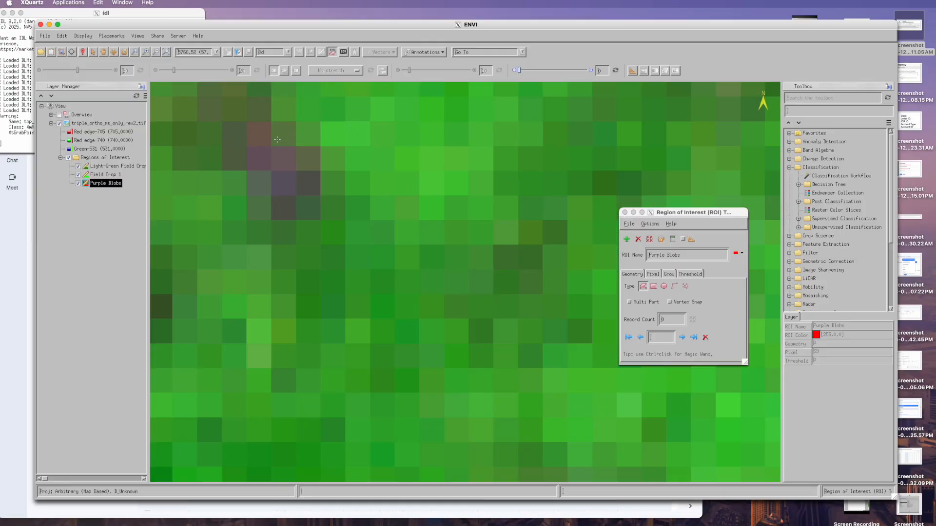
pyautogui.click(264, 156)
pyautogui.click(306, 183)
pyautogui.rightClick(255, 185)
pyautogui.click(298, 192)
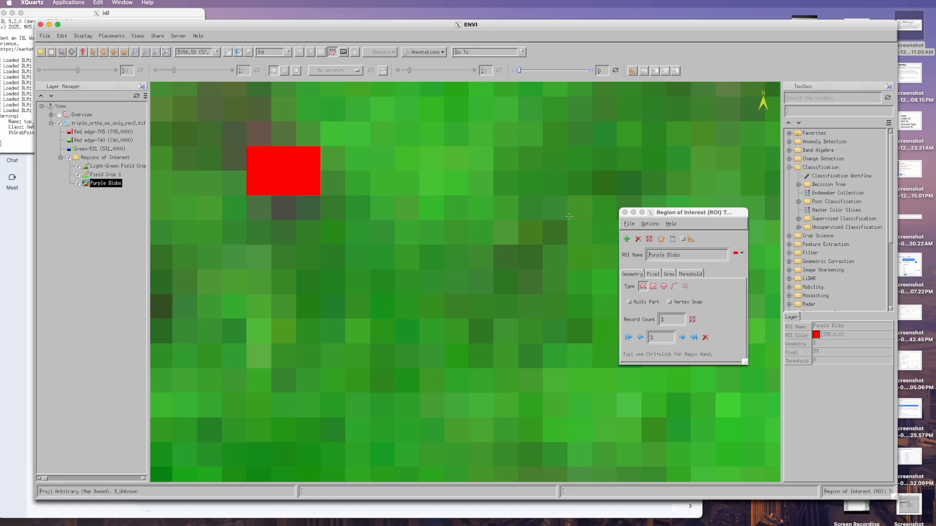
pyautogui.click(740, 254)
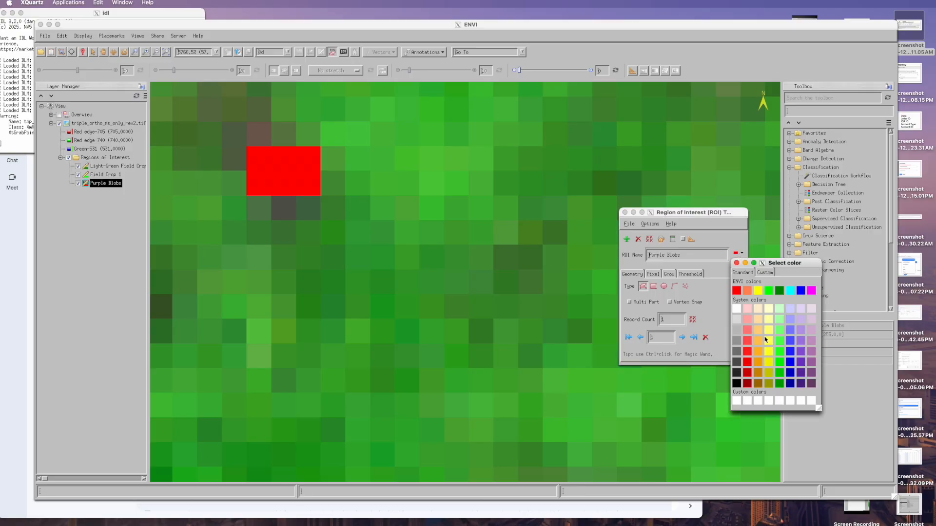
pyautogui.click(802, 353)
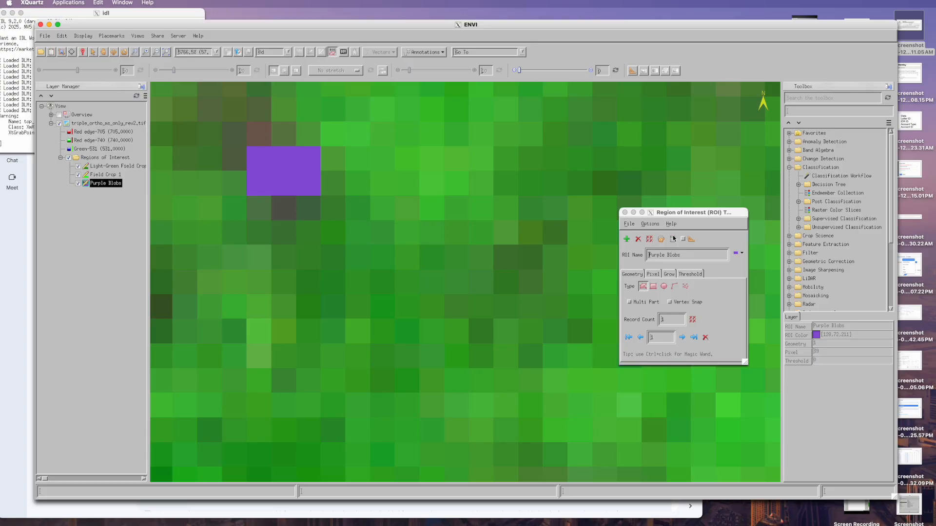
# Examine the magenta road strip west of the Field Crop 1 polygons, up close beside the row crops
pyautogui.click(102, 53)
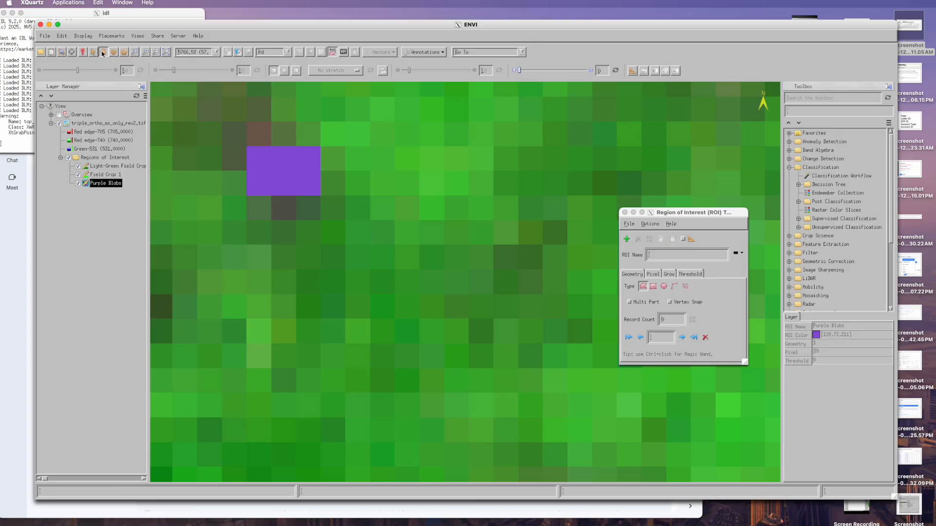
pyautogui.click(156, 52)
pyautogui.click(156, 52)
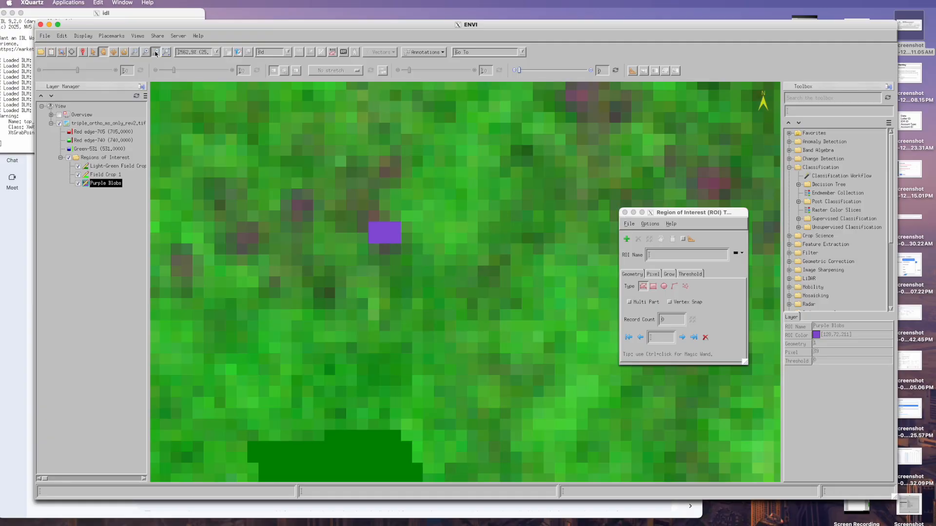
pyautogui.click(156, 52)
pyautogui.click(156, 53)
pyautogui.click(156, 52)
pyautogui.click(156, 53)
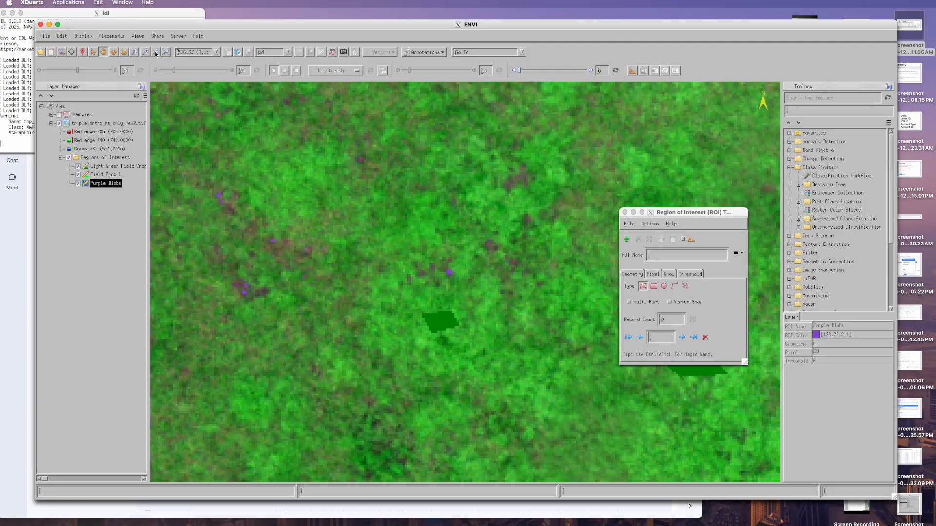
pyautogui.click(156, 53)
pyautogui.click(156, 53)
pyautogui.click(156, 52)
pyautogui.click(156, 52)
pyautogui.click(156, 52)
pyautogui.click(156, 52)
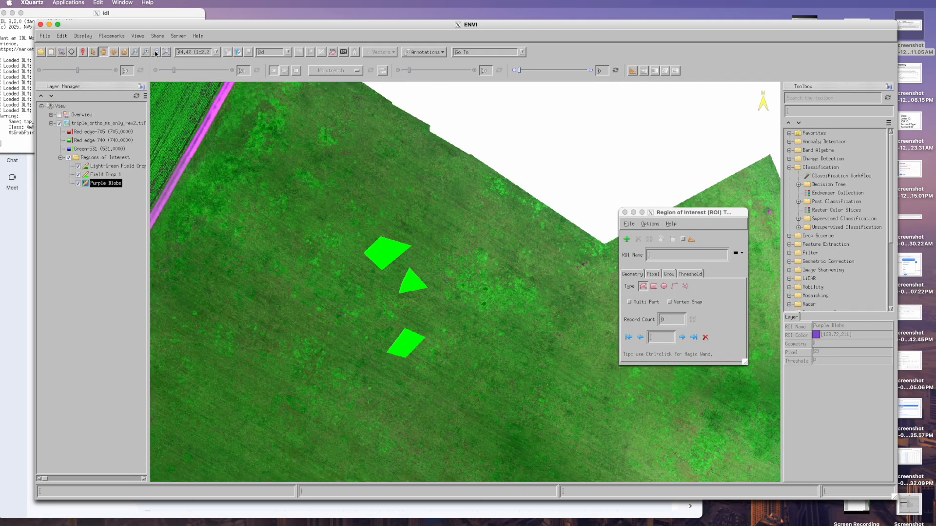
pyautogui.moveTo(211, 150); pyautogui.dragTo(550, 131)
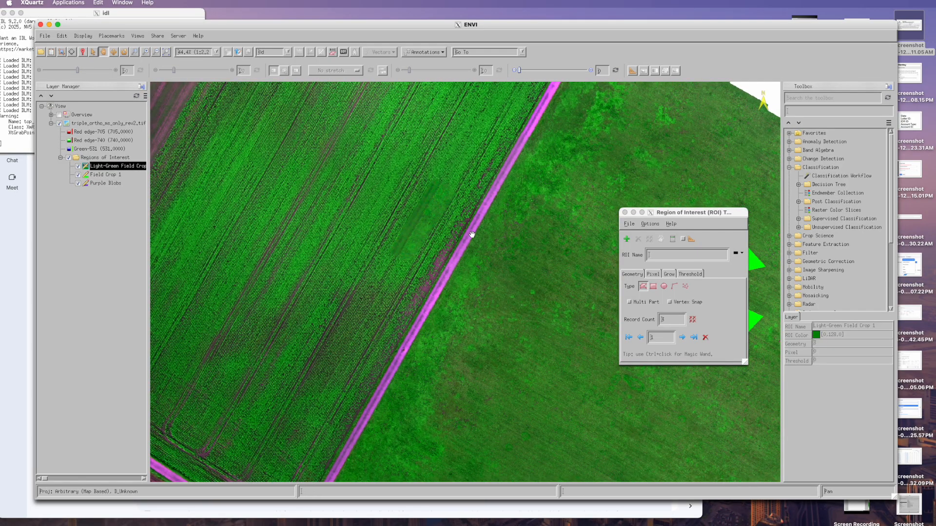
pyautogui.scroll(2, 469, 234)
pyautogui.scroll(3, 469, 234)
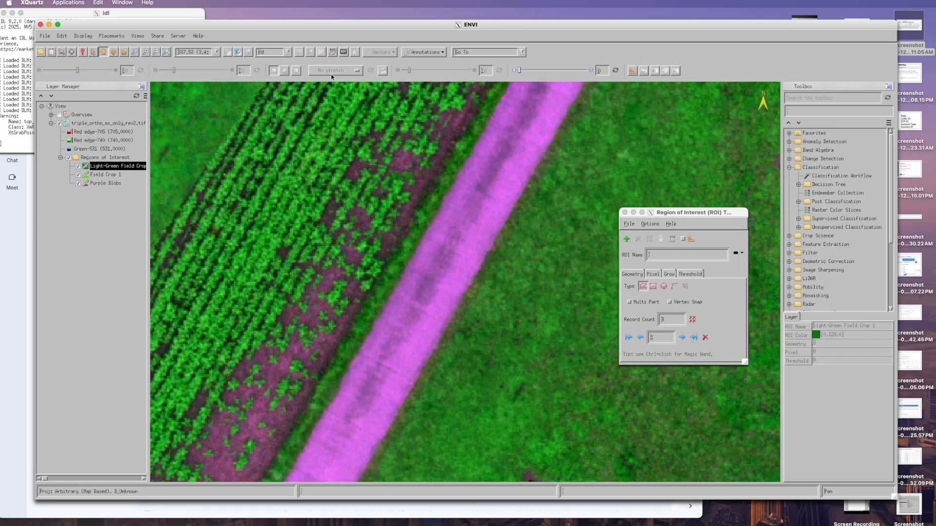
# Create another ROI, name it Road and give it a brown colour
pyautogui.click(627, 240)
pyautogui.click(627, 240)
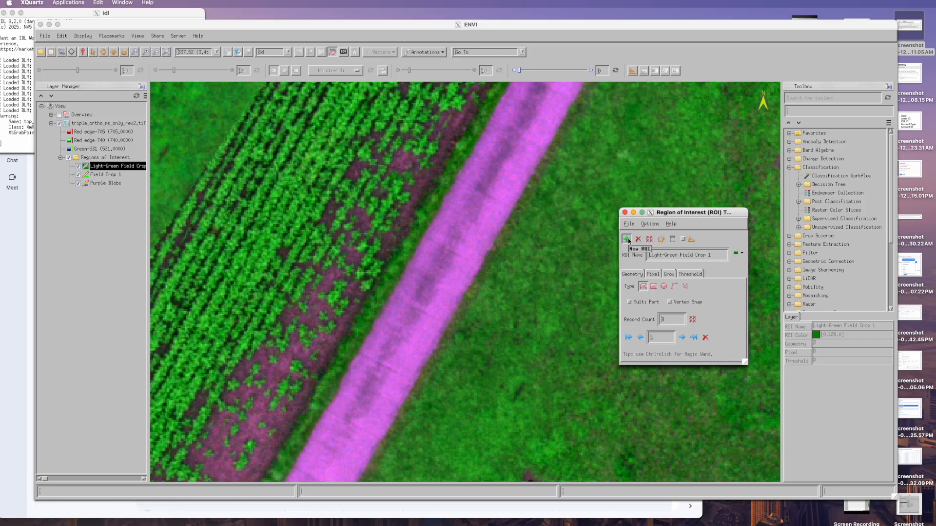
pyautogui.click(672, 256)
pyautogui.press('BackSpace')
pyautogui.press('BackSpace')
pyautogui.press('BackSpace')
pyautogui.press('BackSpace')
pyautogui.press('BackSpace')
pyautogui.write('Road')
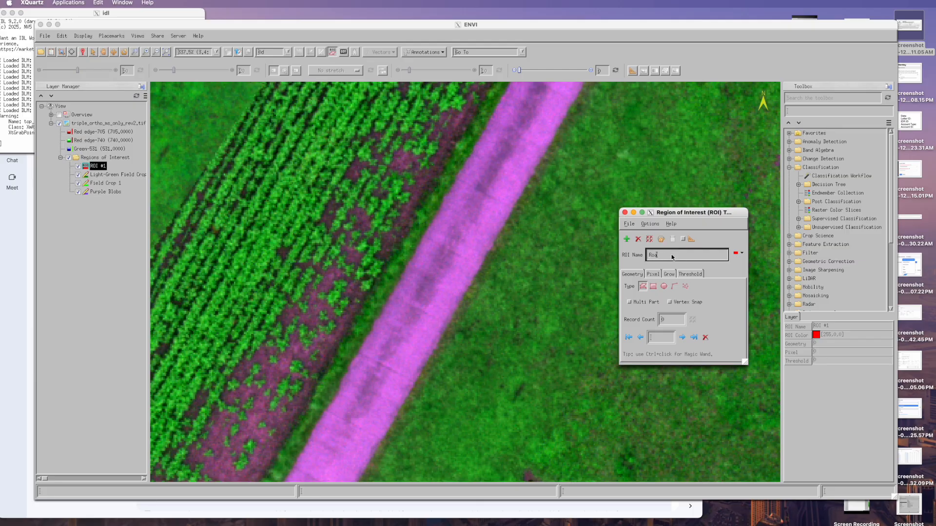
pyautogui.press('Return')
pyautogui.click(740, 254)
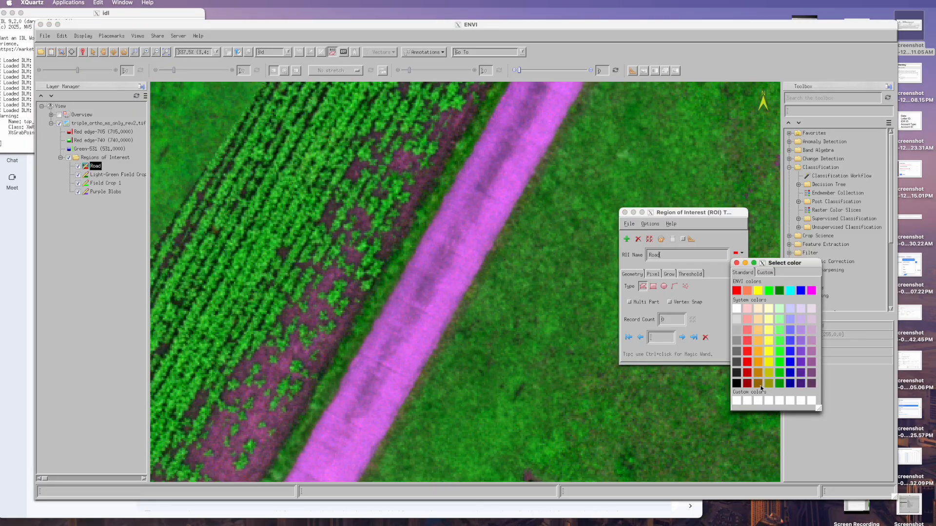
pyautogui.click(760, 385)
# Draw and accept a long four-sided Road polygon within the edges of the magenta road strip
pyautogui.click(456, 203)
pyautogui.click(501, 229)
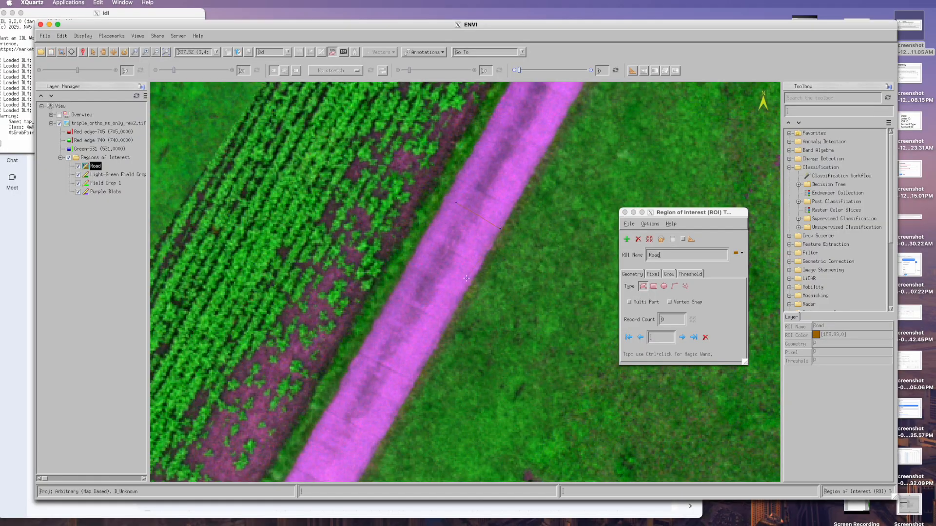
pyautogui.rightClick(363, 380)
pyautogui.click(381, 385)
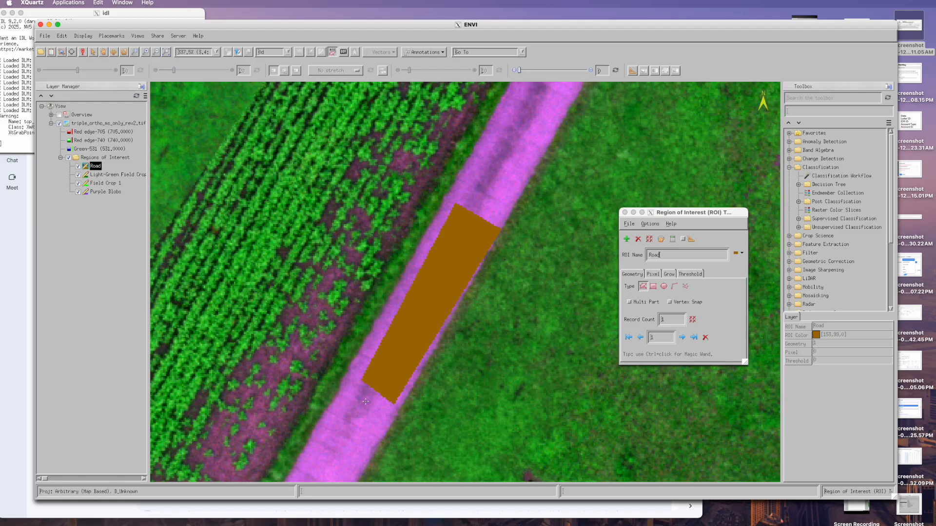
# Add a second elongated Road polygon further northeast along the same road strip and accept it
pyautogui.scroll(4, 370, 382)
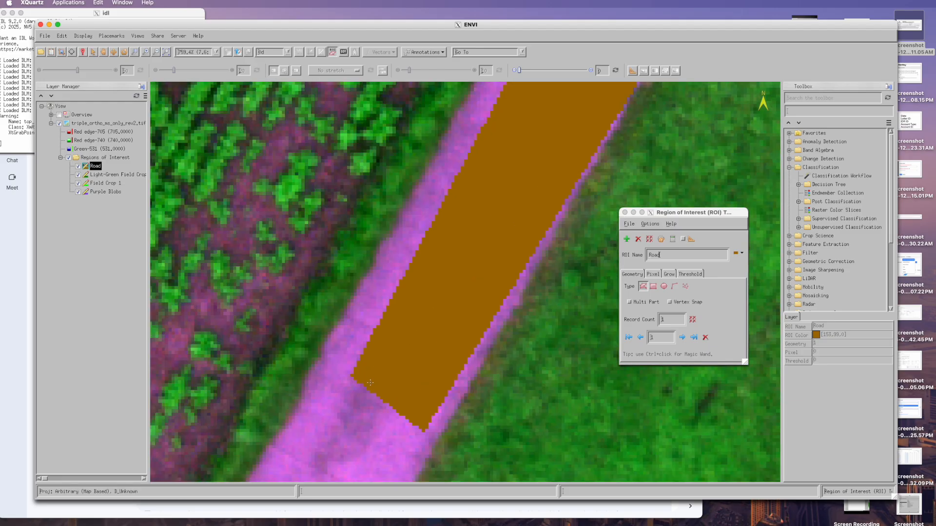
pyautogui.scroll(-6, 370, 383)
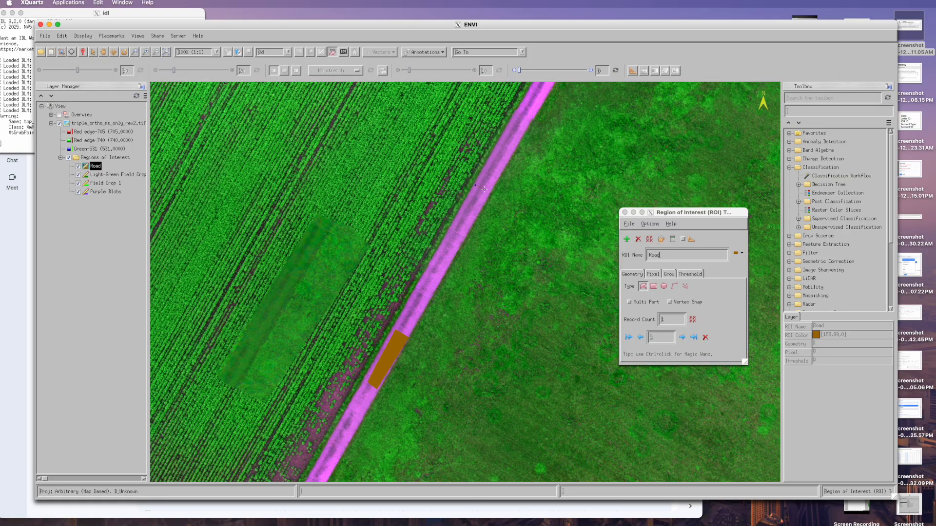
pyautogui.rightClick(434, 264)
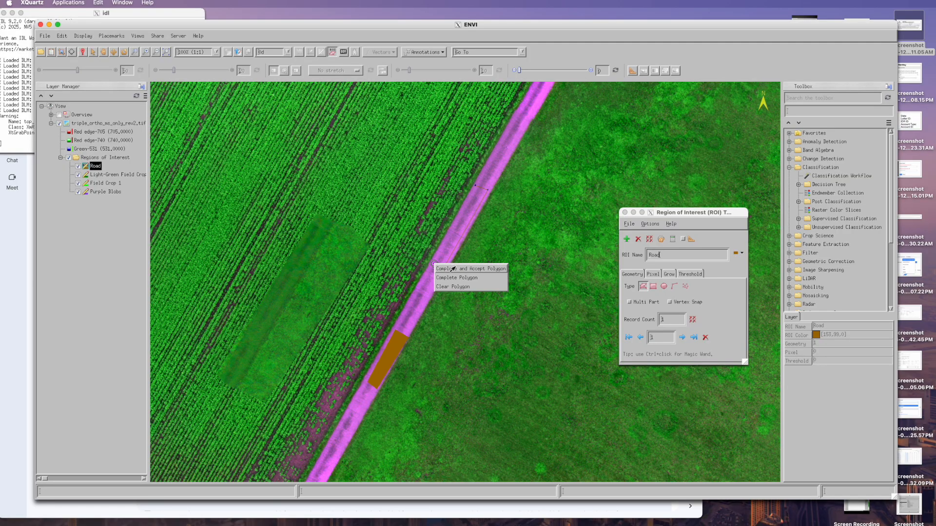
pyautogui.click(453, 269)
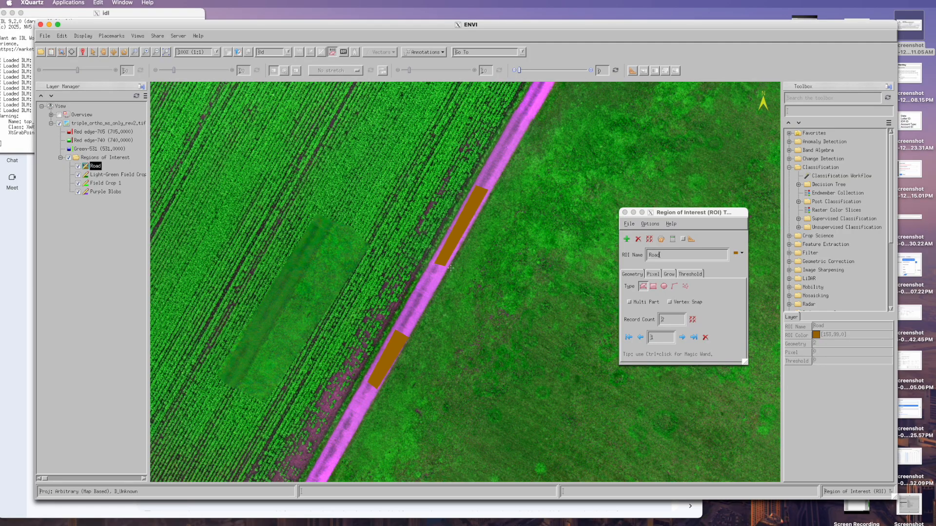
# Create another ROI for the bare soil beside the road, name it Dirt and colour it dark grey
pyautogui.click(94, 53)
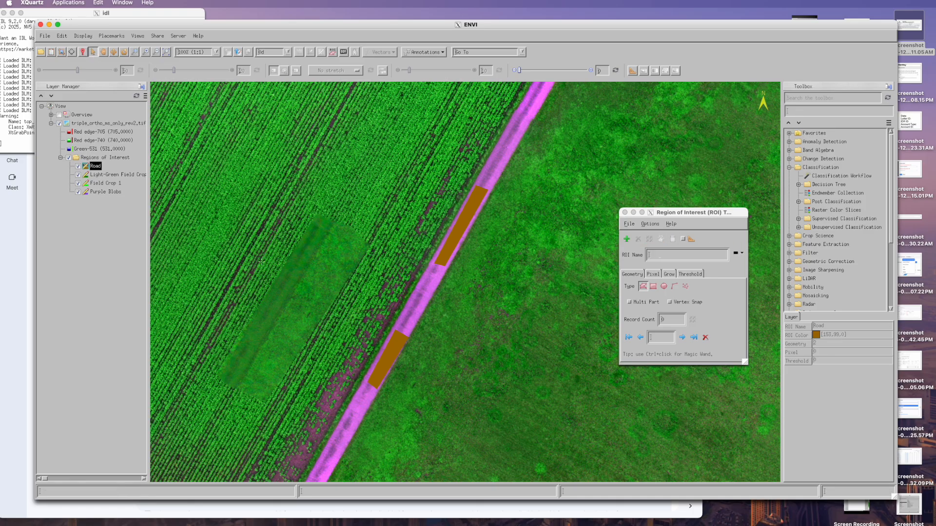
pyautogui.click(103, 55)
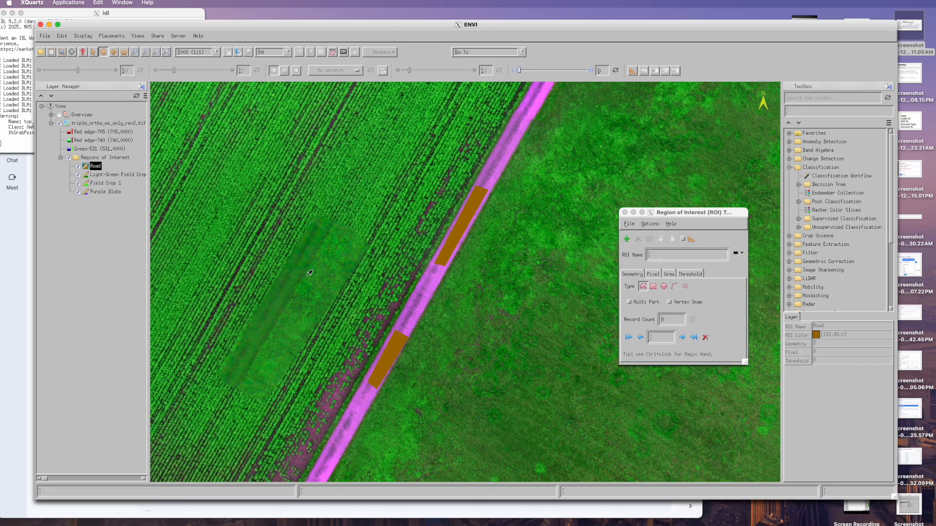
pyautogui.moveTo(357, 342); pyautogui.dragTo(478, 185)
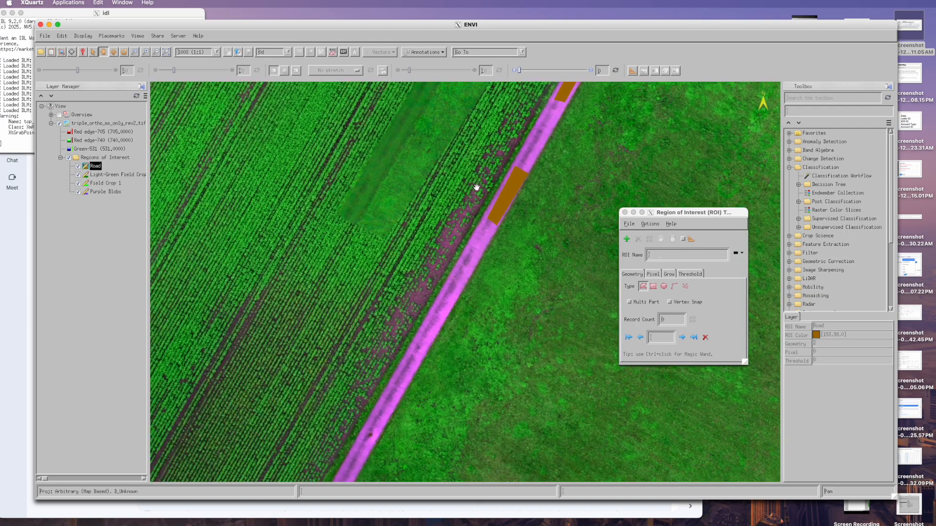
pyautogui.scroll(9, 431, 257)
pyautogui.scroll(-4, 431, 257)
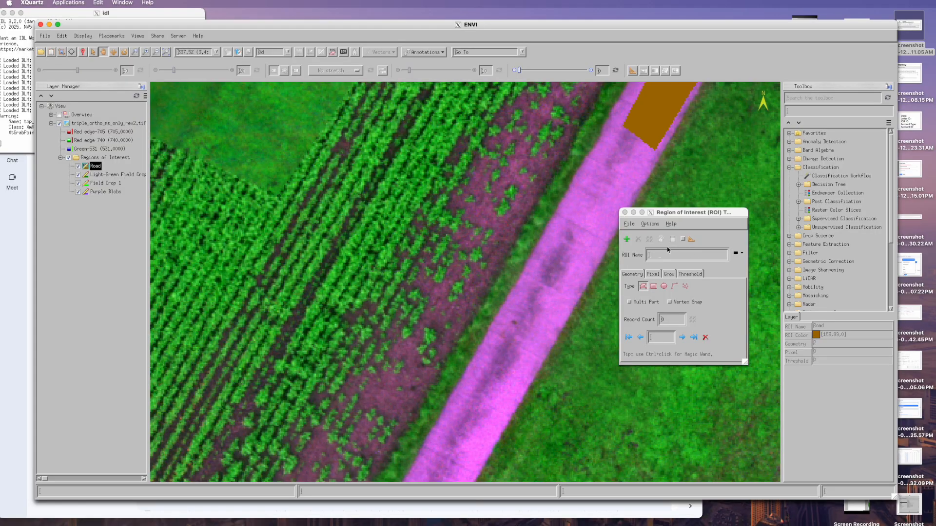
pyautogui.click(628, 240)
pyautogui.click(628, 239)
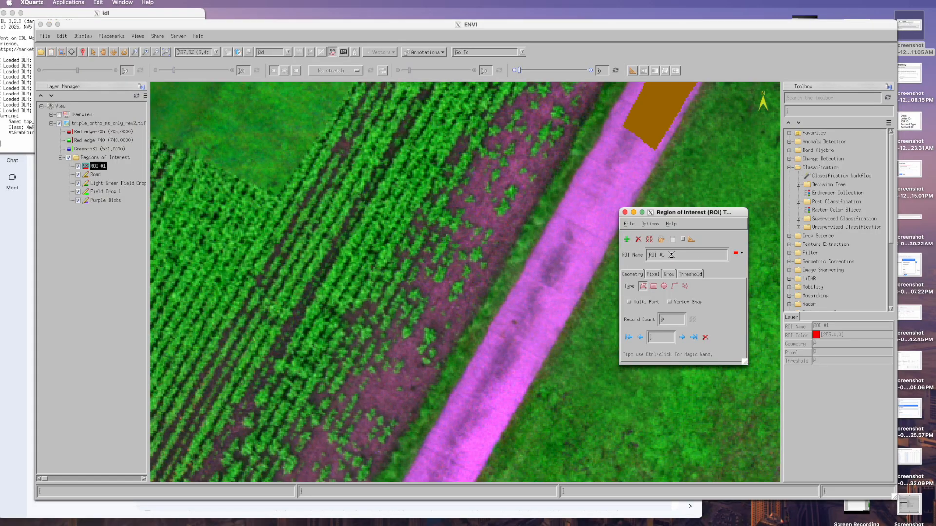
pyautogui.click(672, 255)
pyautogui.press('BackSpace')
pyautogui.press('BackSpace')
pyautogui.press('BackSpace')
pyautogui.press('BackSpace')
pyautogui.press('BackSpace')
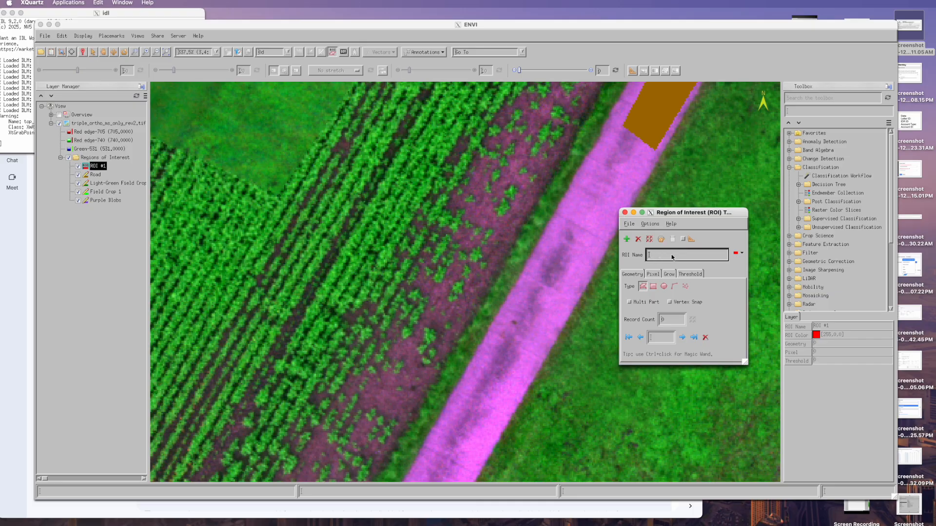
pyautogui.write('Dirt')
pyautogui.click(735, 253)
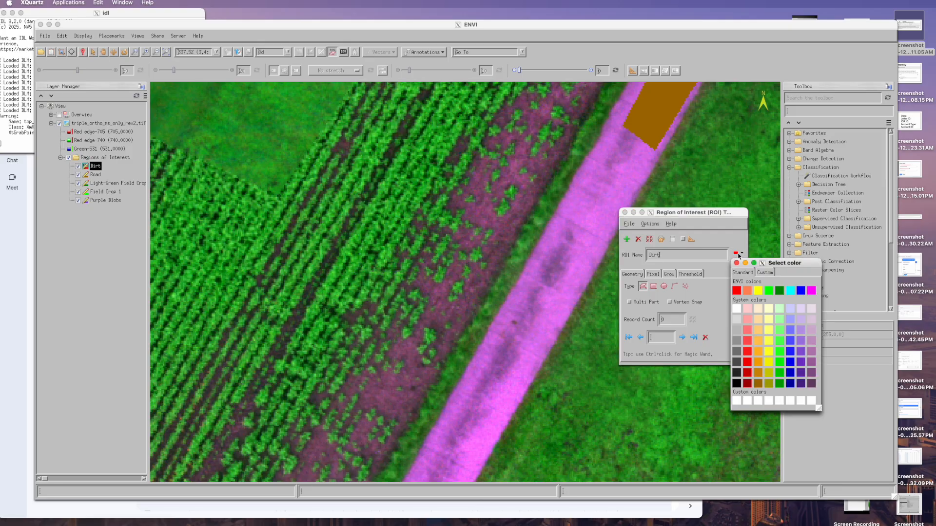
pyautogui.click(736, 374)
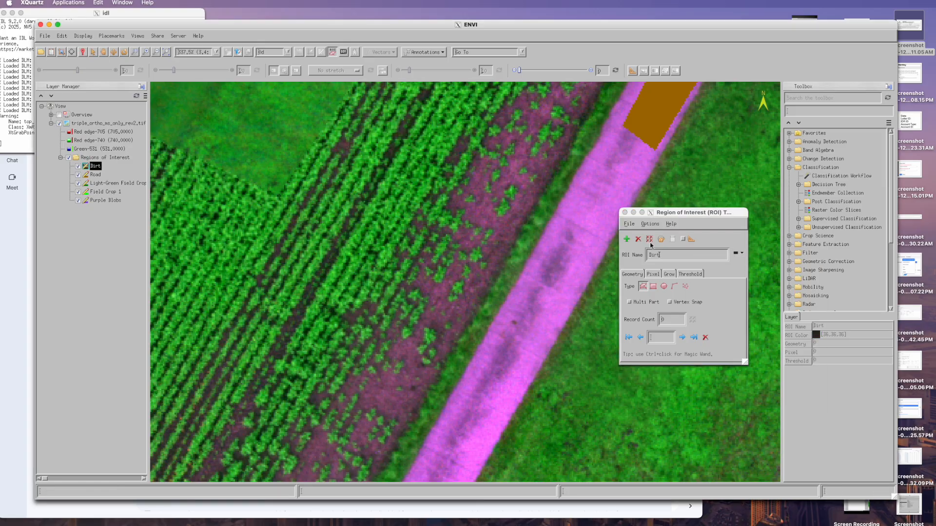
# Draw and accept a small triangular Dirt polygon on the bare soil between the sparse plants west of the road
pyautogui.click(480, 204)
pyautogui.click(490, 217)
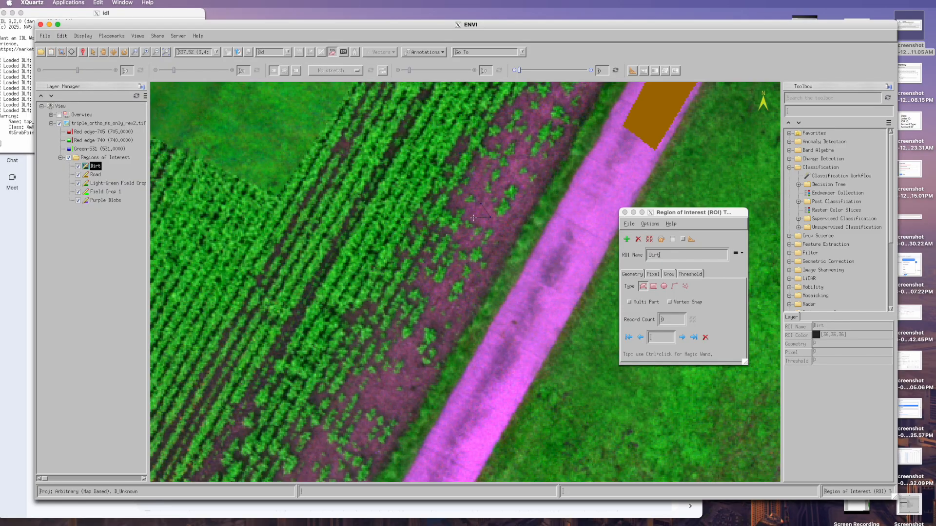
pyautogui.rightClick(468, 216)
pyautogui.click(488, 221)
# Add two more small Dirt polygons on the bare soil patches further southwest along the crop edge
pyautogui.click(381, 386)
pyautogui.click(394, 396)
pyautogui.rightClick(373, 402)
pyautogui.click(390, 404)
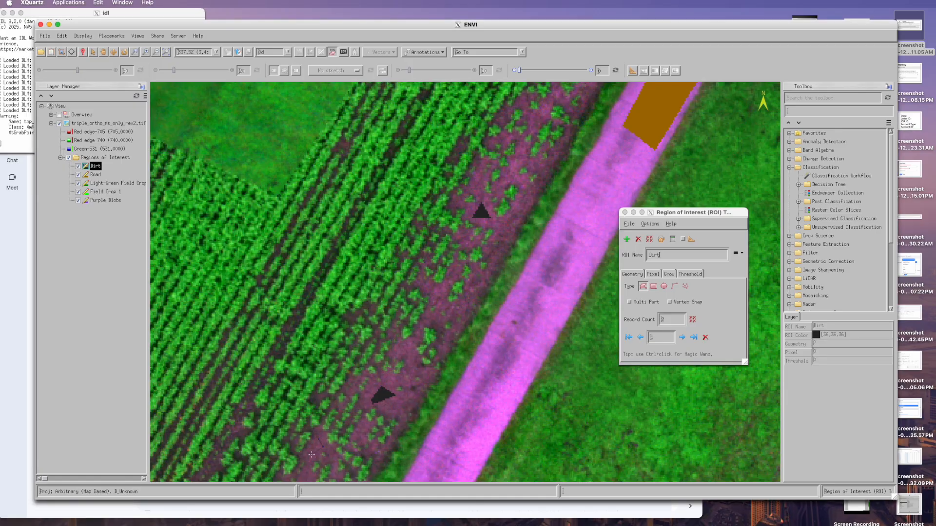
pyautogui.rightClick(308, 446)
pyautogui.click(329, 454)
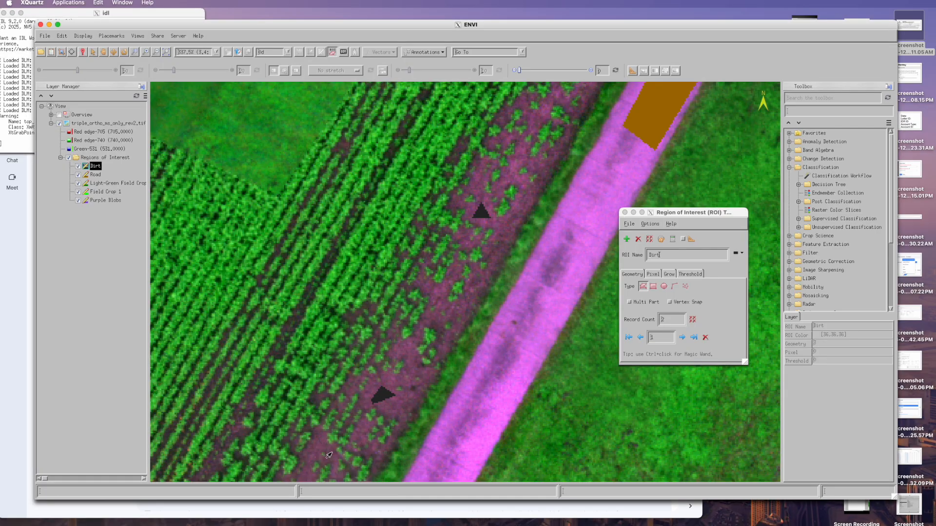
# Draw and accept another small Dirt polygon on the bare soil just southeast of the middle Dirt polygon
pyautogui.click(405, 409)
pyautogui.click(386, 410)
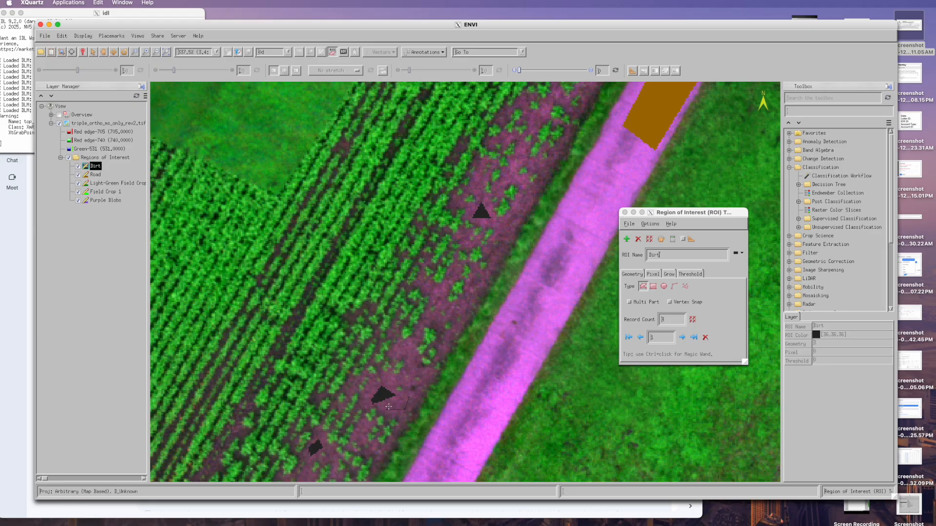
pyautogui.rightClick(395, 403)
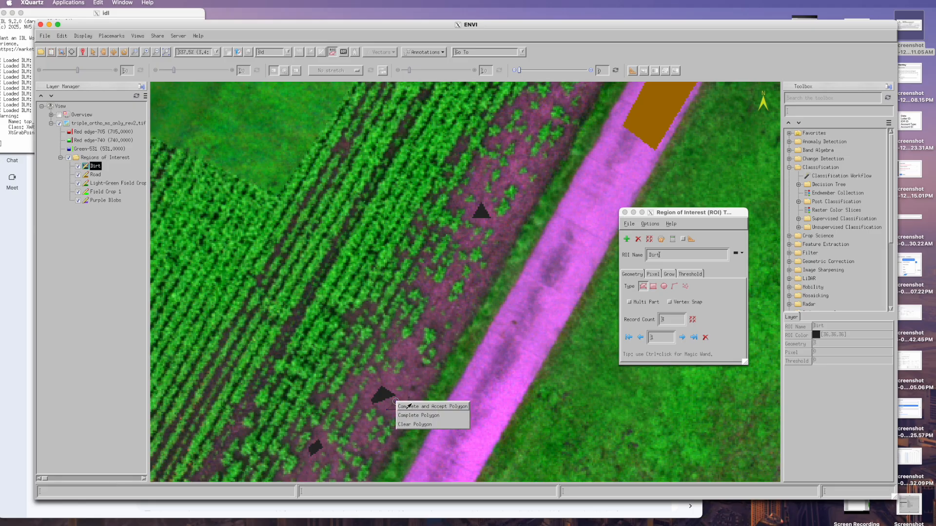
pyautogui.click(411, 404)
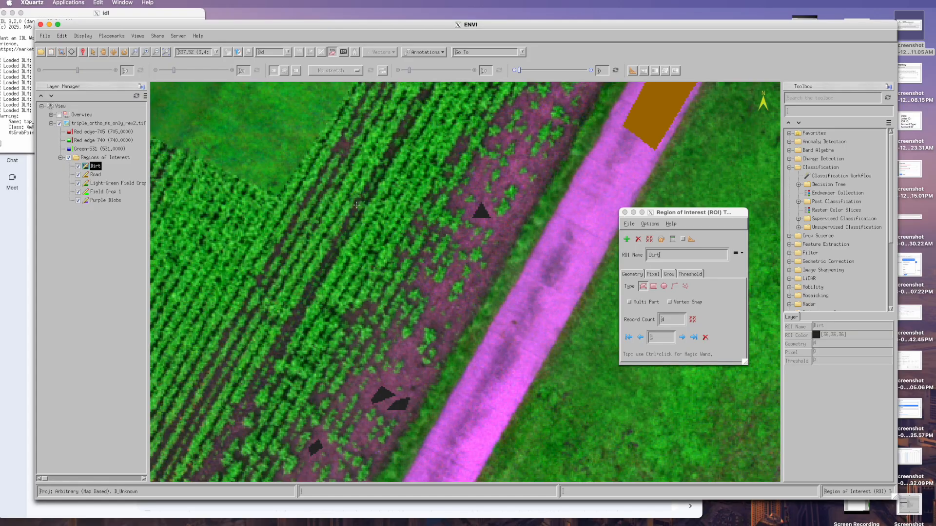
# Add one more Dirt polygon on the dark soil strip between the crop rows north of the light-green patch
pyautogui.scroll(-8, 356, 205)
pyautogui.scroll(8, 354, 175)
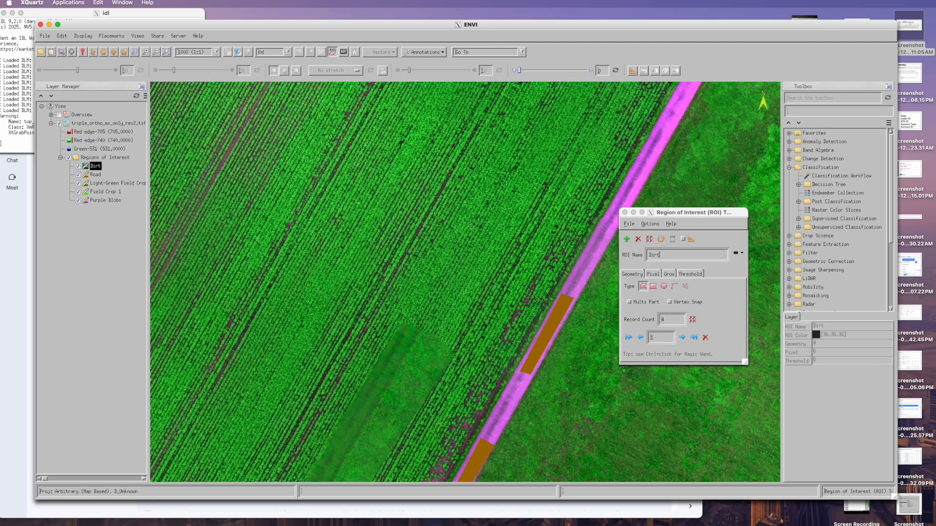
pyautogui.scroll(5, 471, 227)
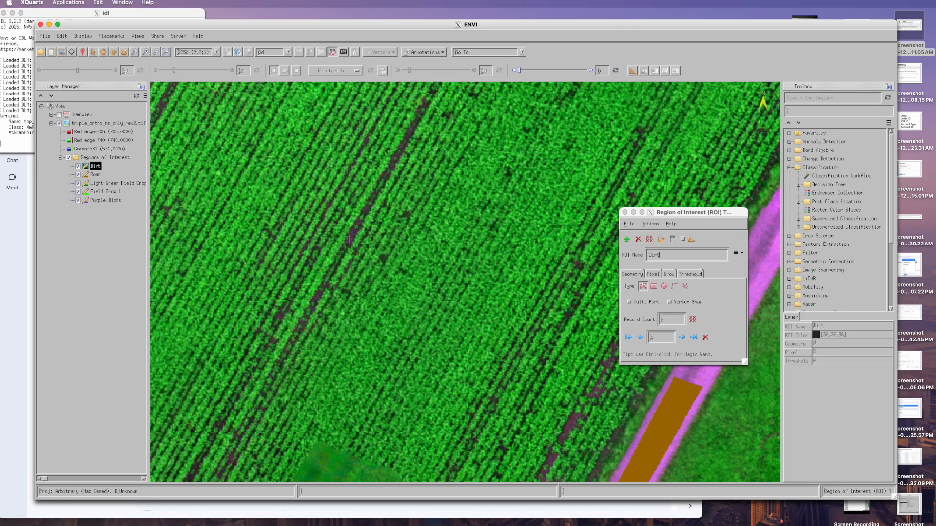
pyautogui.rightClick(350, 237)
pyautogui.click(367, 243)
# Create another ROI and name it Field Crop 2
pyautogui.click(626, 239)
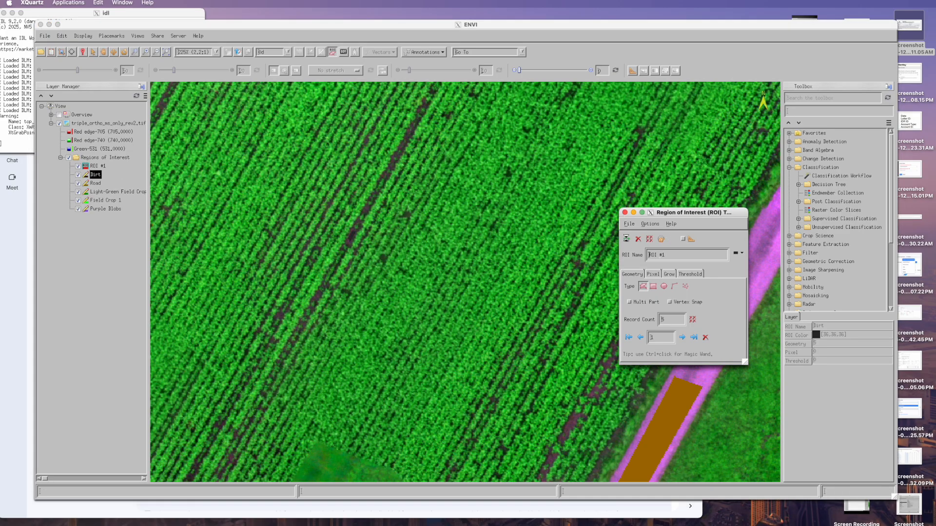
pyautogui.click(673, 254)
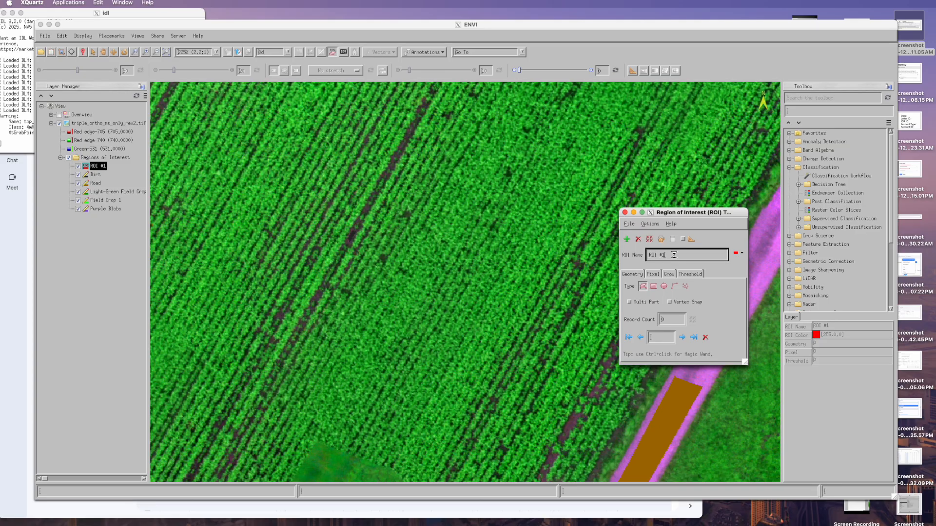
pyautogui.press('BackSpace')
pyautogui.press('BackSpace')
pyautogui.press('BackSpace')
pyautogui.press('BackSpace')
pyautogui.press('BackSpace')
pyautogui.write('Field Crop')
# Draw and accept a small four-sided Field Crop 2 polygon on the dense crop between the dark soil strips
pyautogui.click(438, 253)
pyautogui.click(439, 253)
pyautogui.click(422, 281)
pyautogui.click(405, 273)
pyautogui.rightClick(405, 273)
pyautogui.click(432, 277)
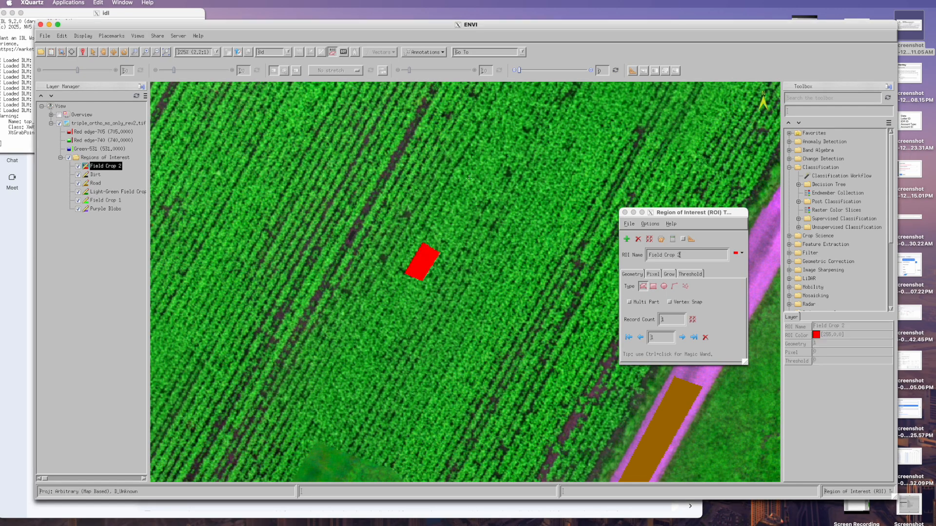
# Add a second, smaller Field Crop 2 polygon on the dense crop northeast of the first one
pyautogui.click(477, 162)
pyautogui.click(496, 167)
pyautogui.click(476, 181)
pyautogui.rightClick(467, 177)
pyautogui.click(493, 183)
# Add a third, larger Field Crop 2 polygon further east in the same crop and accept it
pyautogui.click(590, 144)
pyautogui.click(607, 158)
pyautogui.click(584, 180)
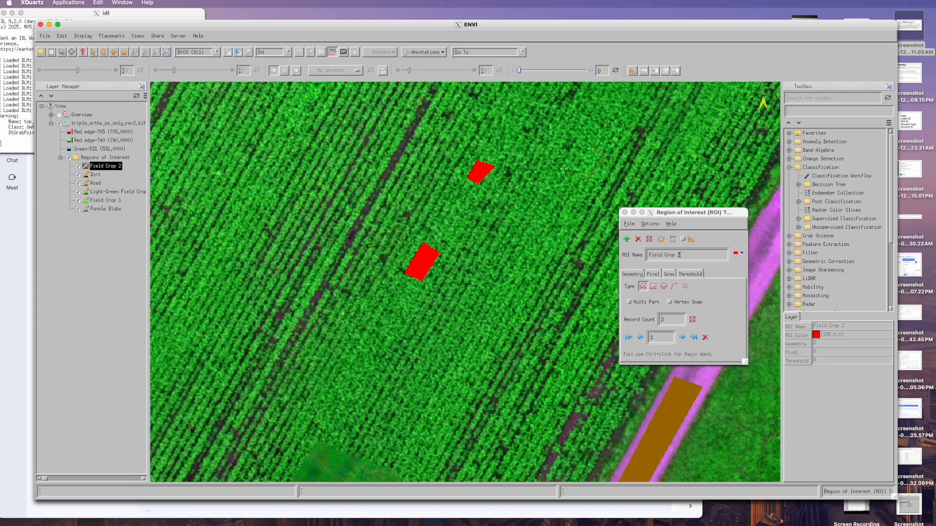
pyautogui.rightClick(564, 169)
pyautogui.click(575, 174)
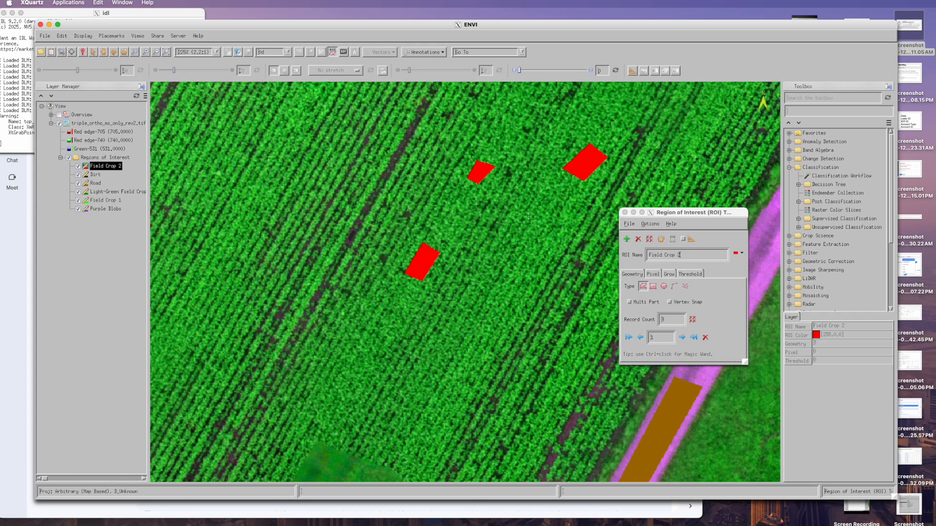
# Add a fourth small Field Crop 2 polygon southeast of the first one and accept it
pyautogui.click(516, 289)
pyautogui.rightClick(492, 302)
pyautogui.click(510, 307)
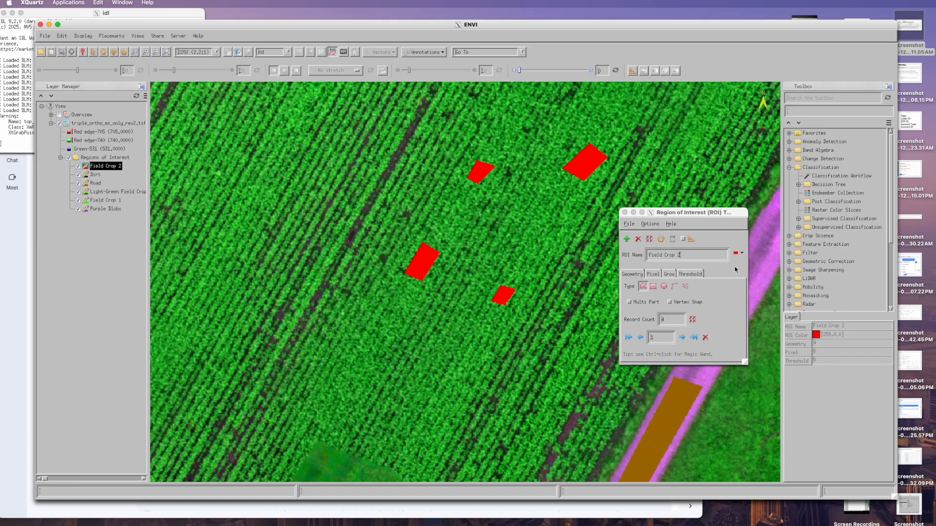
# Colour the Field Crop 2 ROI dark blue and close the Region of Interest tool
pyautogui.click(739, 254)
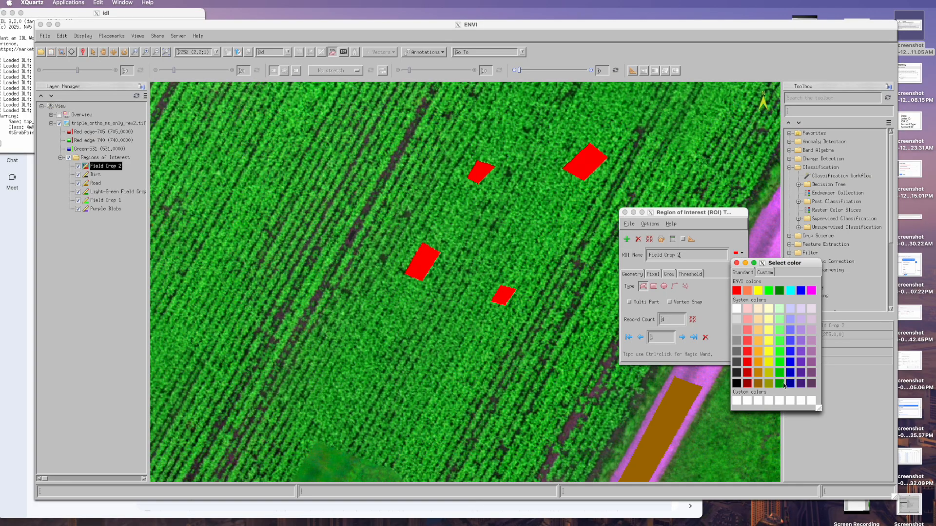
pyautogui.click(791, 362)
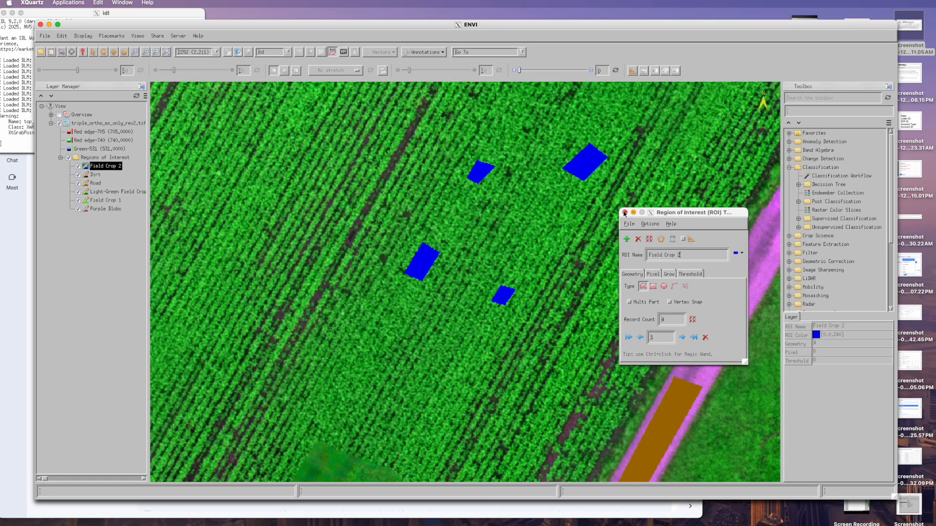
pyautogui.click(626, 226)
pyautogui.click(629, 224)
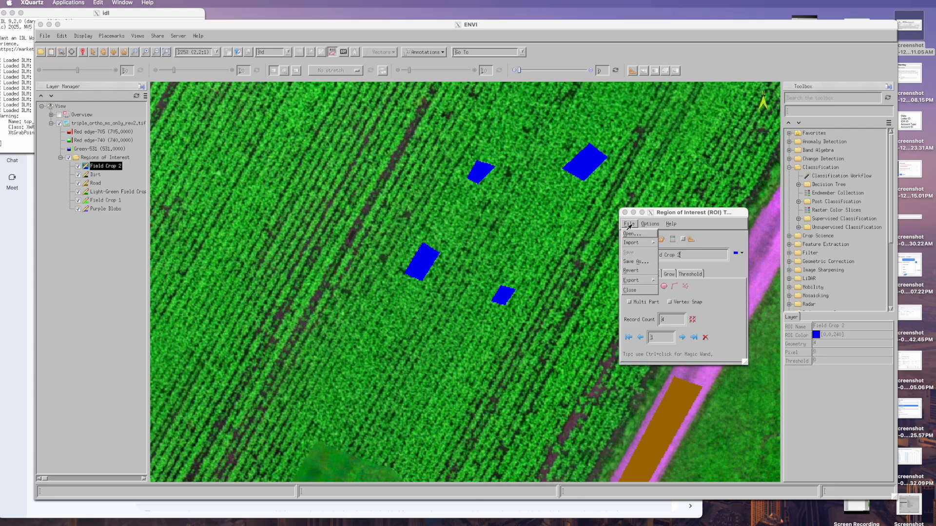
pyautogui.click(629, 290)
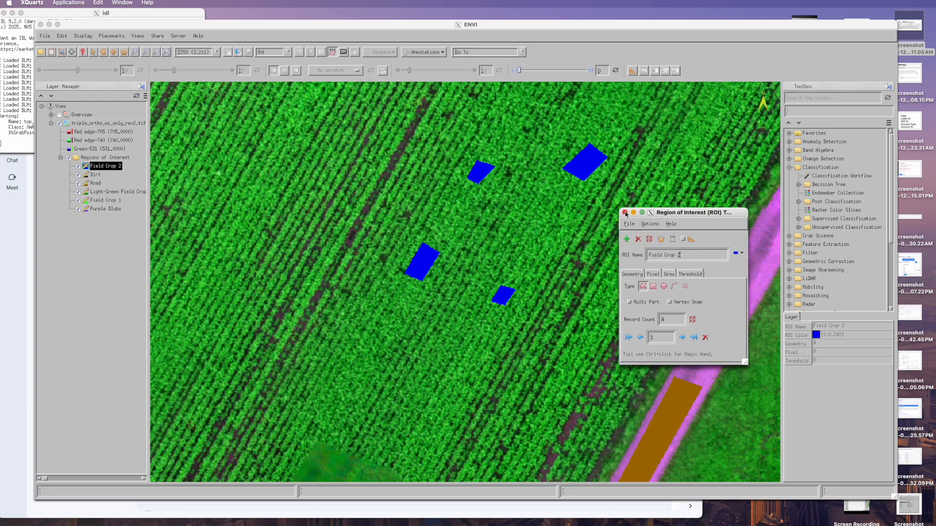
# Examine the ROI coverage across the whole orthomosaic, including the purple-striped field west of the green crop
pyautogui.scroll(4, 375, 246)
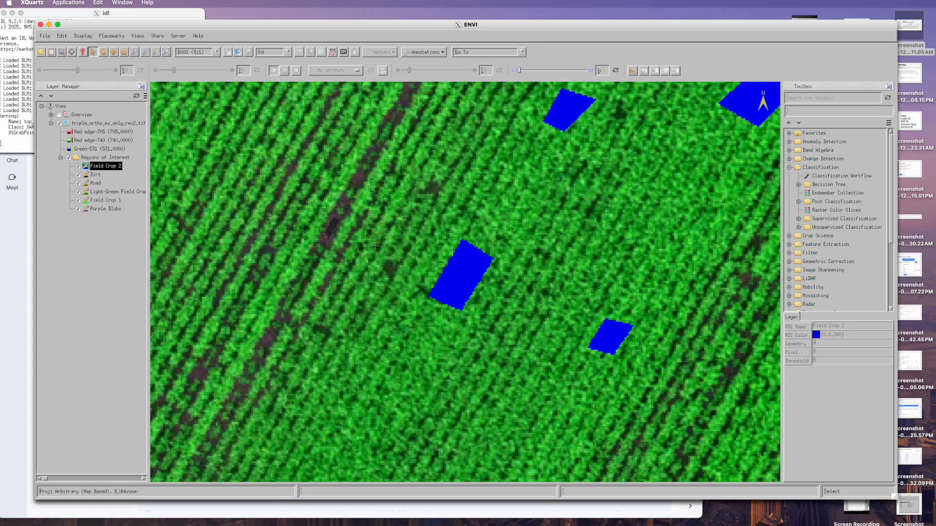
pyautogui.scroll(-4, 376, 246)
pyautogui.scroll(-8, 374, 246)
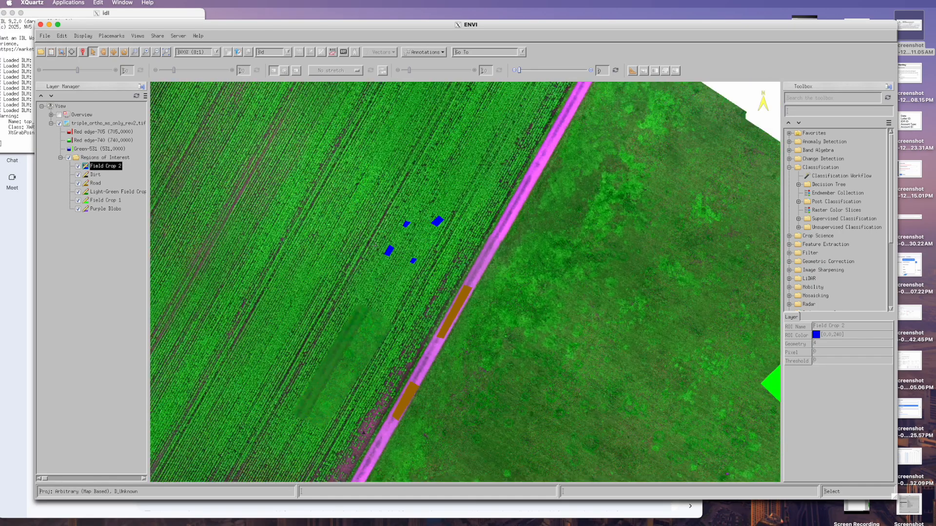
pyautogui.scroll(-6, 376, 246)
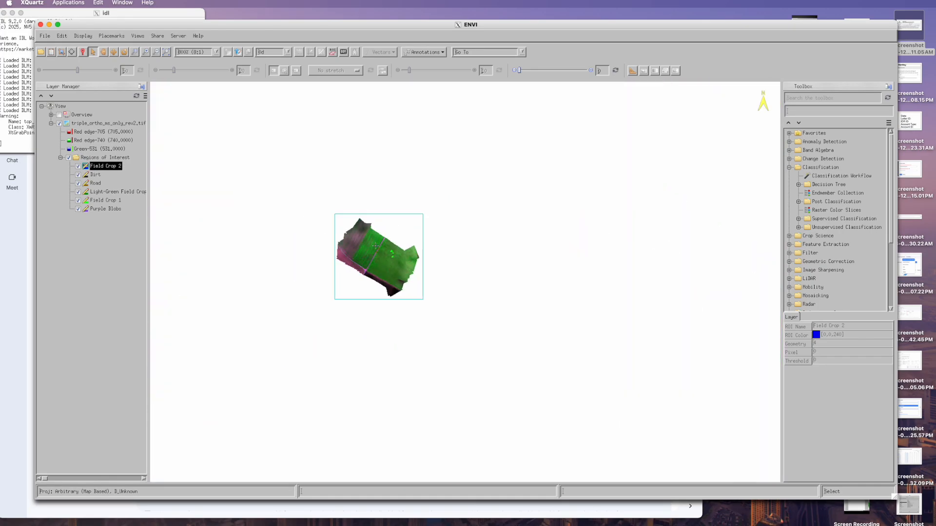
pyautogui.scroll(8, 379, 254)
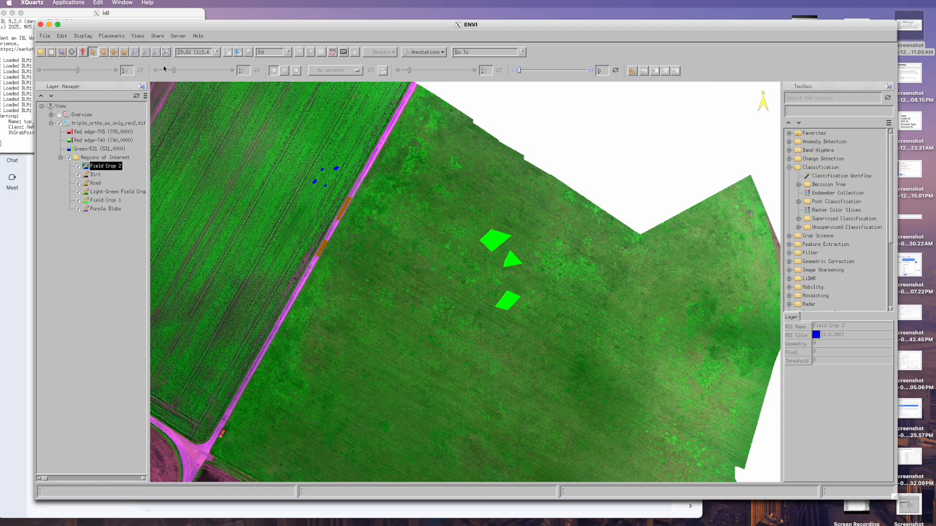
pyautogui.click(105, 52)
pyautogui.moveTo(269, 156); pyautogui.dragTo(615, 232)
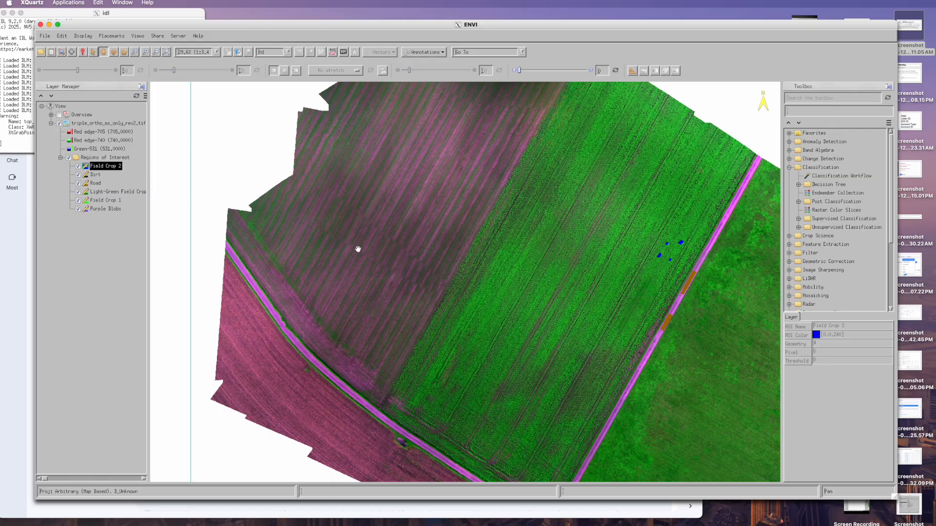
pyautogui.scroll(5, 391, 260)
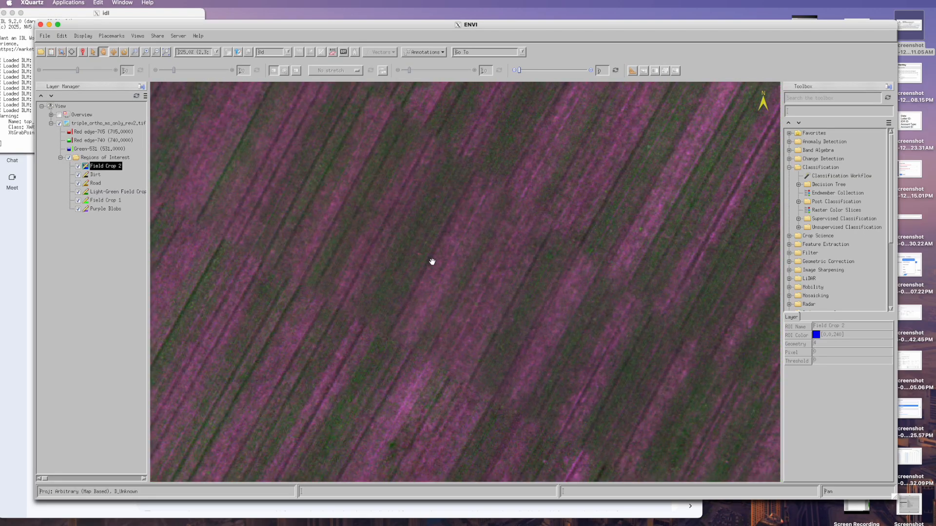
pyautogui.scroll(-5, 432, 262)
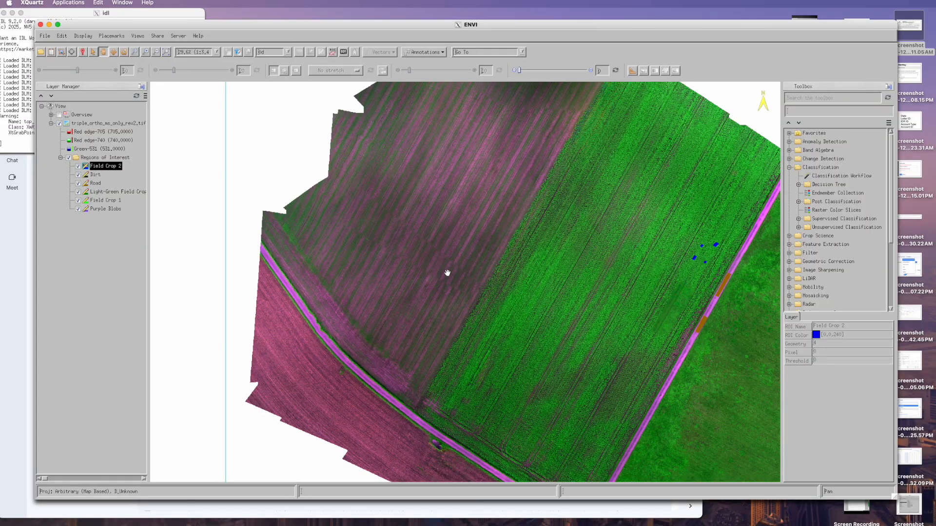
pyautogui.scroll(2, 447, 273)
pyautogui.scroll(-2, 459, 257)
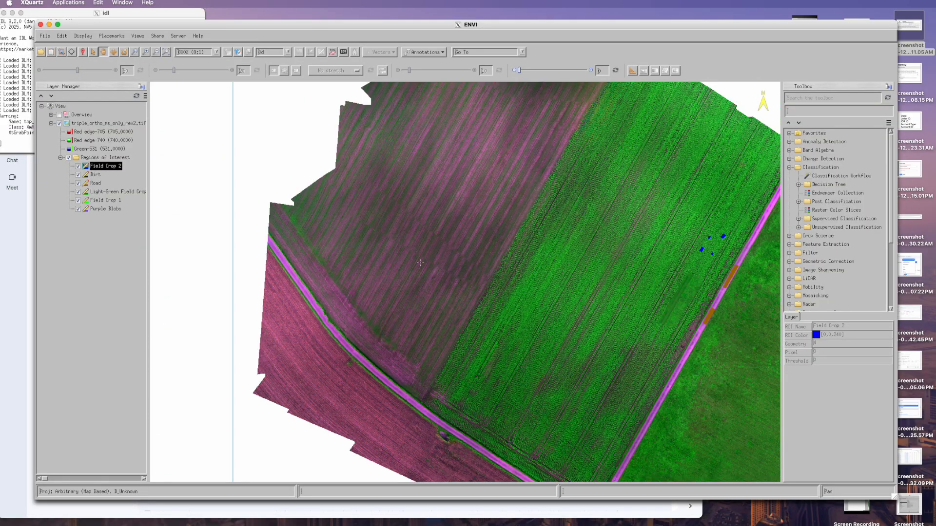
pyautogui.scroll(-1, 420, 263)
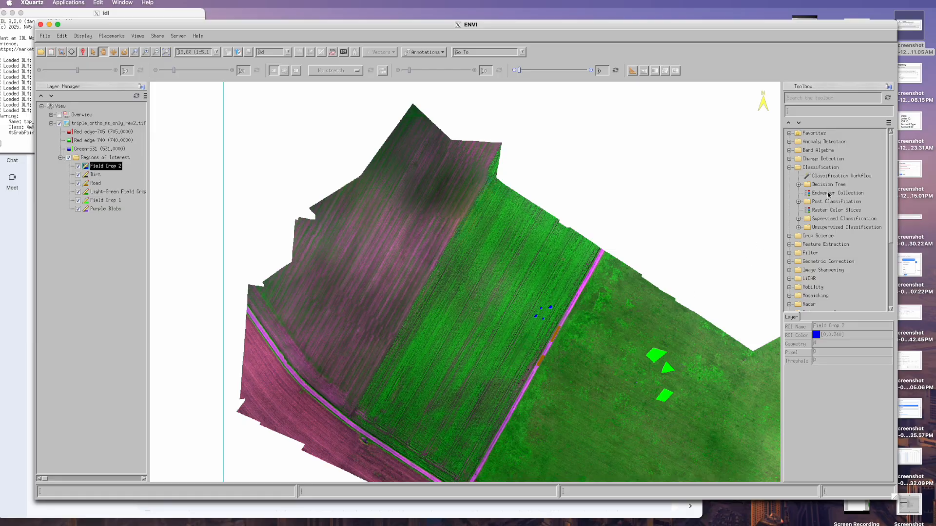
# Open the Spectral Angle Mapper supervised classification for triple_ortho_ms_only_rev2.tif and move its dialog clear for setup
pyautogui.click(789, 168)
pyautogui.click(789, 167)
pyautogui.click(798, 220)
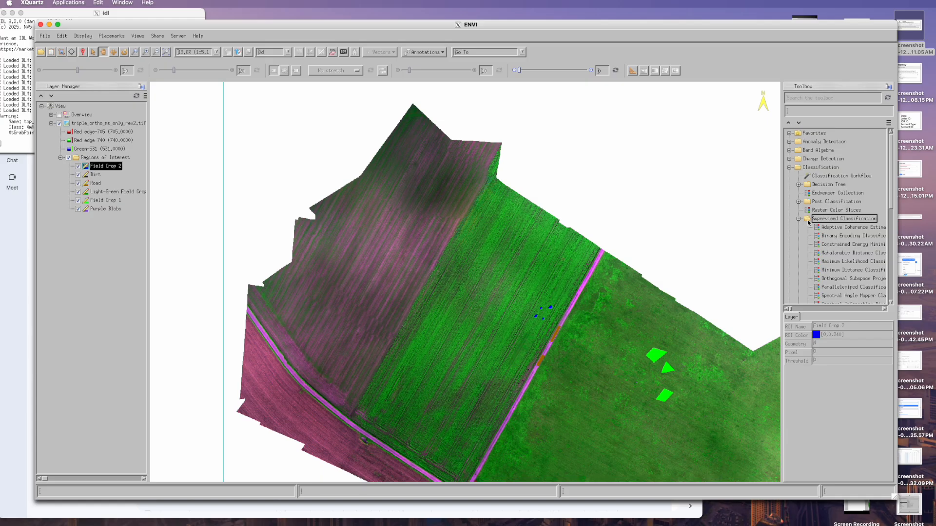
pyautogui.scroll(-2, 836, 241)
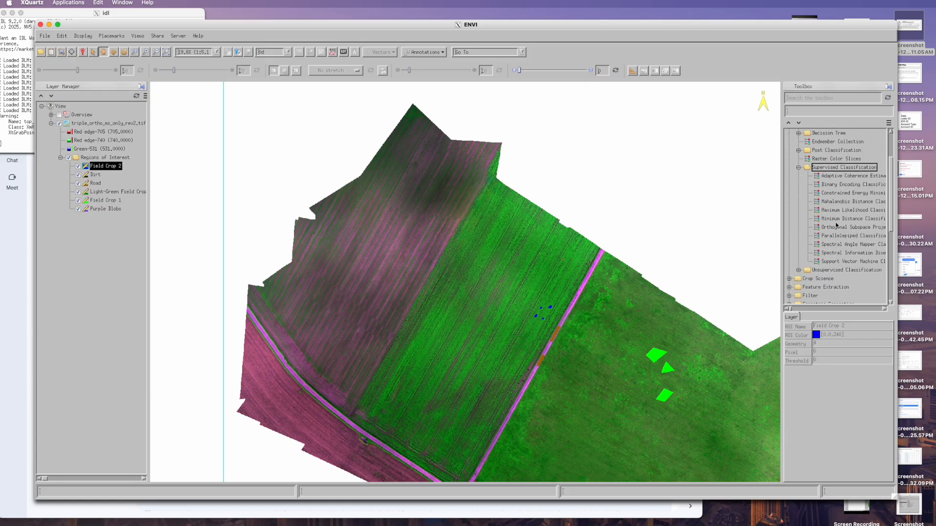
pyautogui.doubleClick(848, 244)
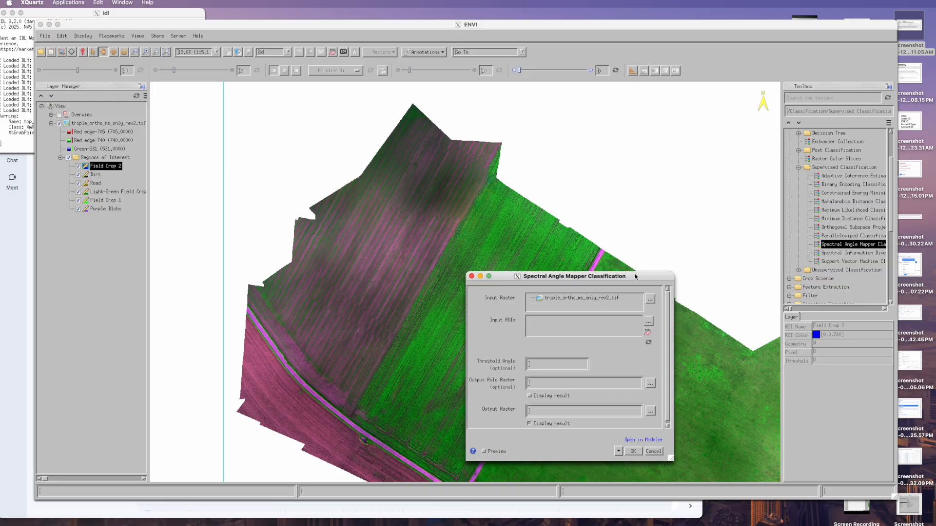
pyautogui.moveTo(635, 277); pyautogui.dragTo(669, 186)
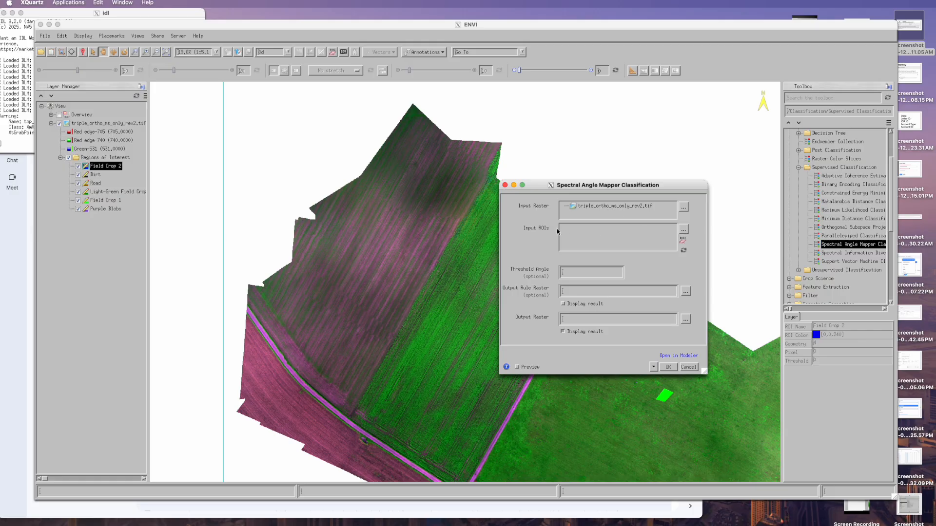
# Use all six ROIs, from Field Crop 2 to Purple Blobs, as the classification's input ROIs
pyautogui.click(684, 230)
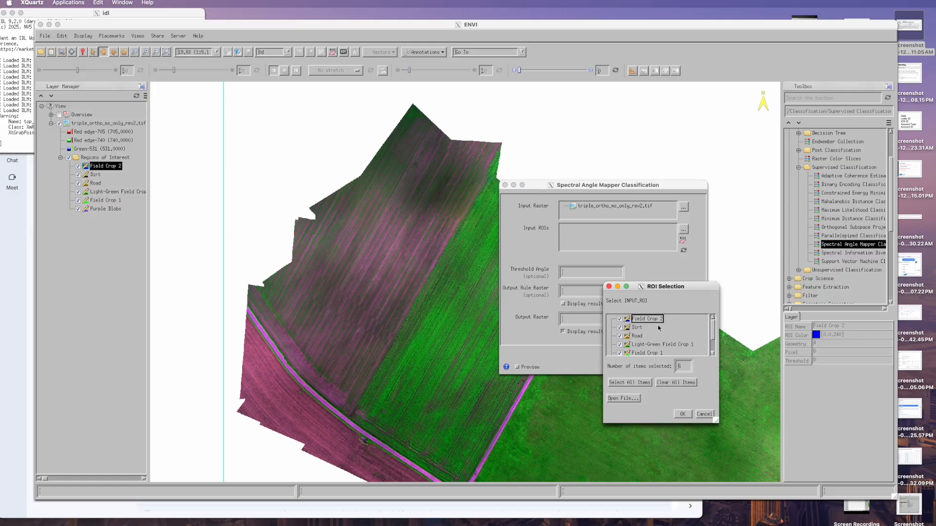
pyautogui.scroll(-2, 634, 349)
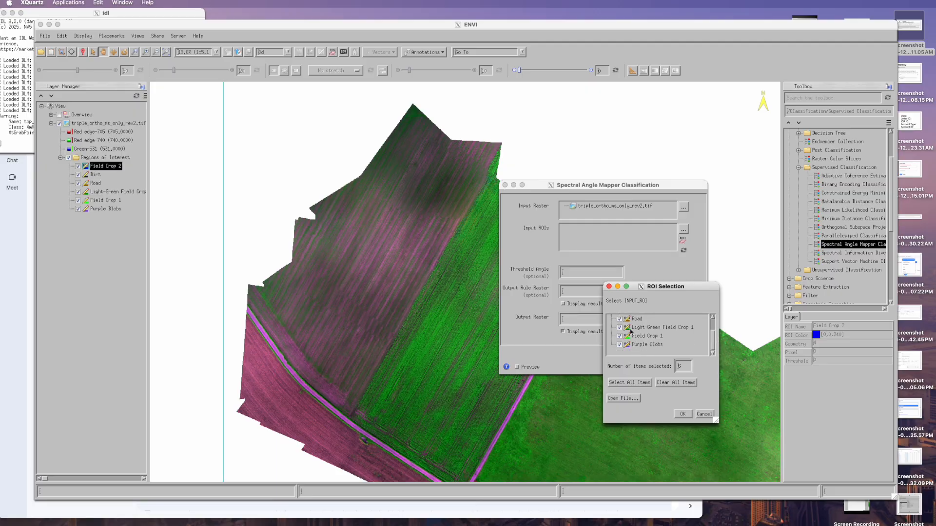
pyautogui.scroll(2, 631, 331)
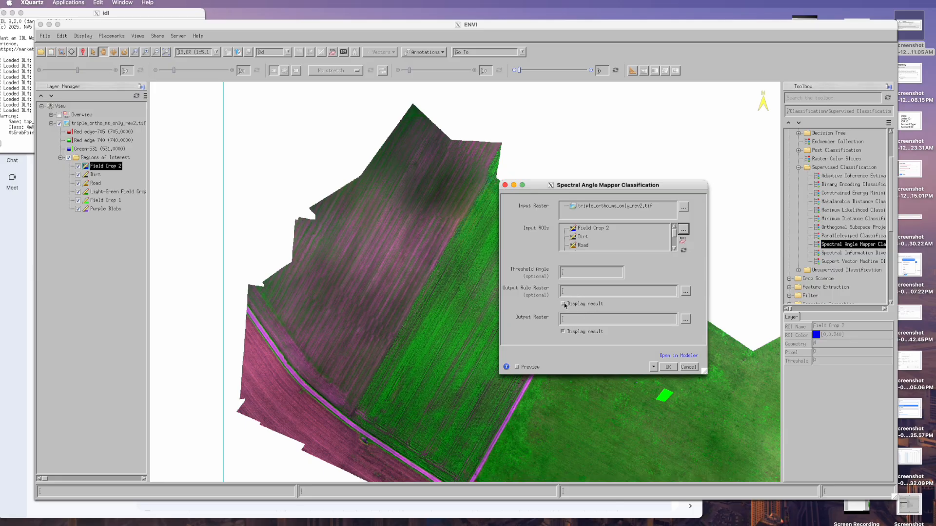
# Set the output raster to a temporary file with its result displayed, and run the Spectral Angle Mapper classification
pyautogui.click(568, 331)
pyautogui.click(581, 320)
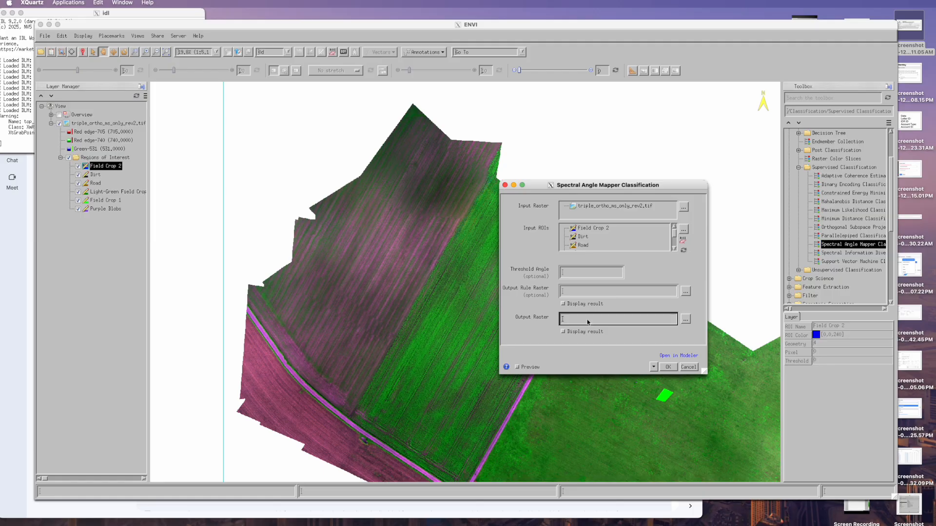
pyautogui.write('!')
pyautogui.click(564, 332)
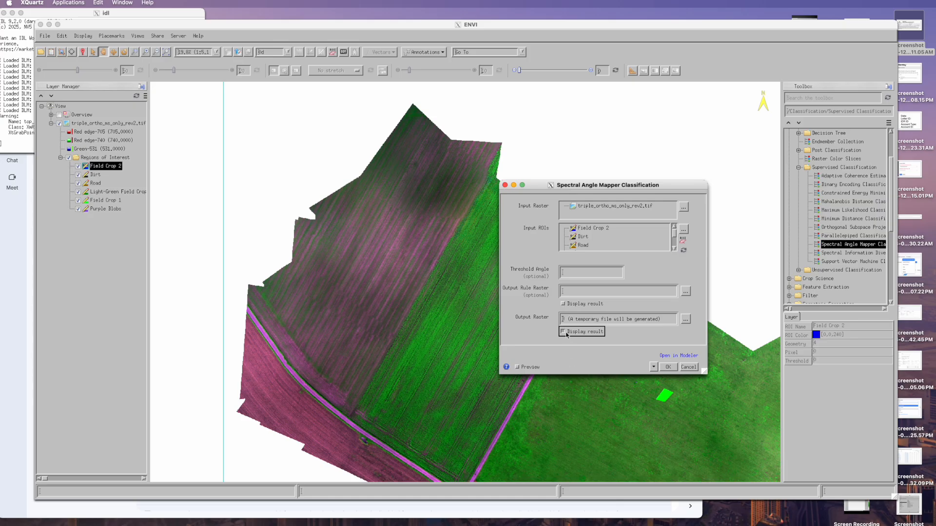
pyautogui.click(668, 367)
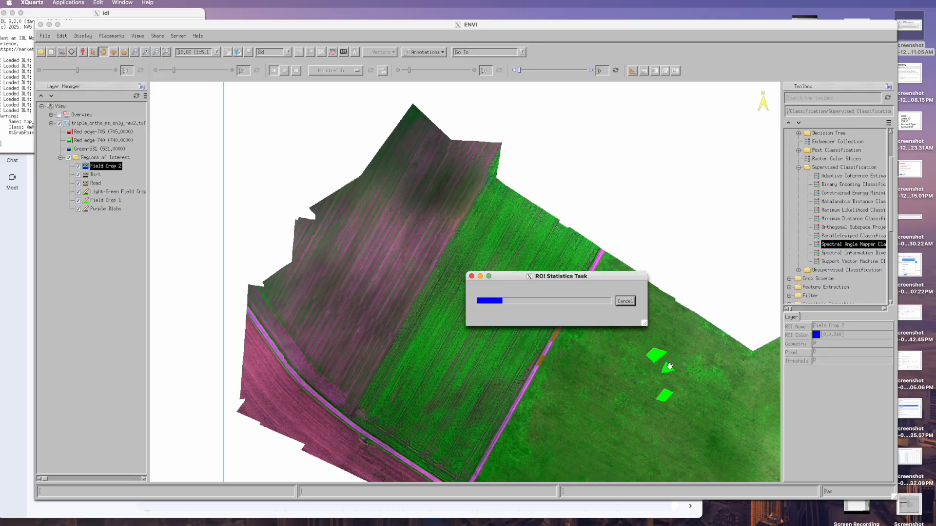
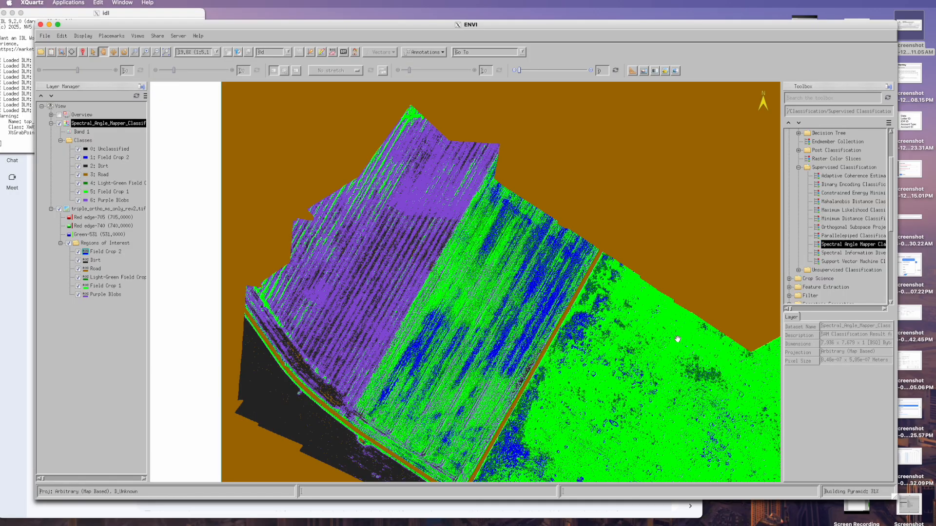
# Hide every class of the Spectral Angle Mapper result except Purple Blobs so the orthomosaic shows beneath it
pyautogui.moveTo(677, 339); pyautogui.dragTo(581, 244)
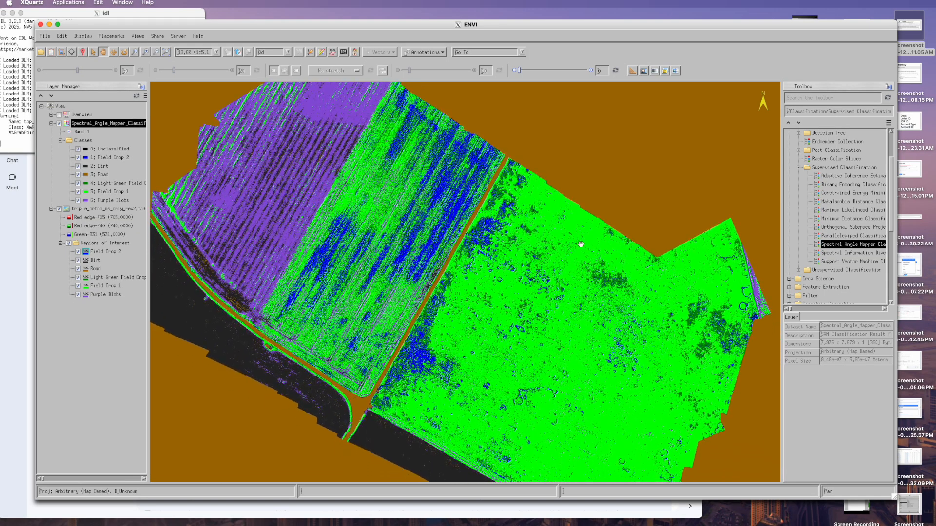
pyautogui.moveTo(641, 338); pyautogui.dragTo(640, 315)
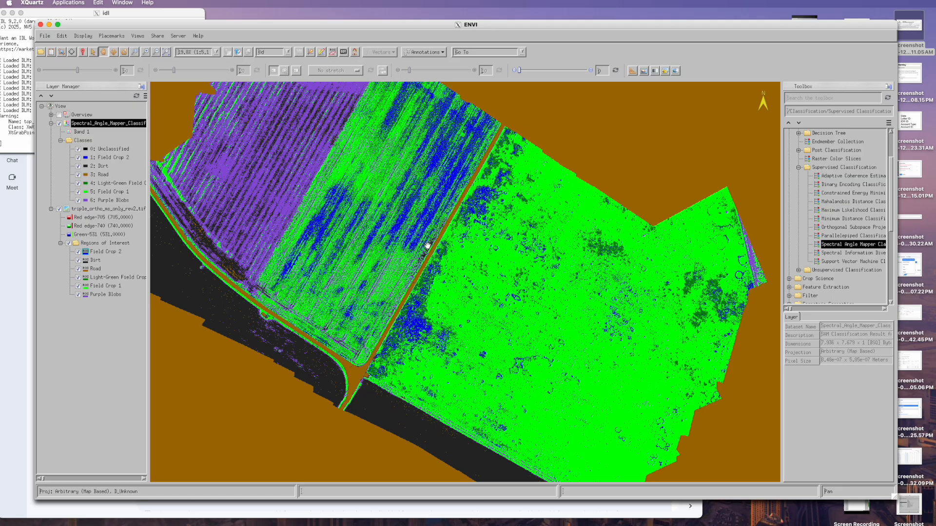
pyautogui.moveTo(590, 310); pyautogui.dragTo(572, 292)
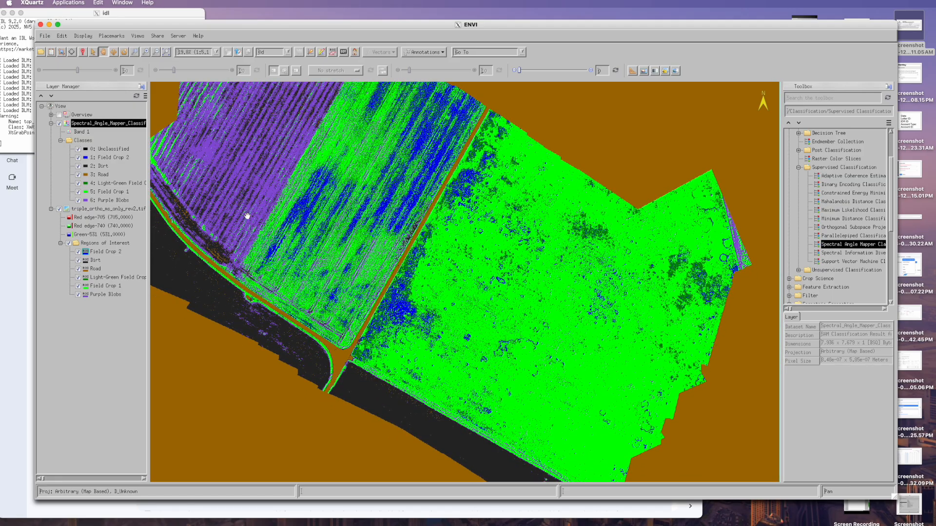
pyautogui.click(78, 192)
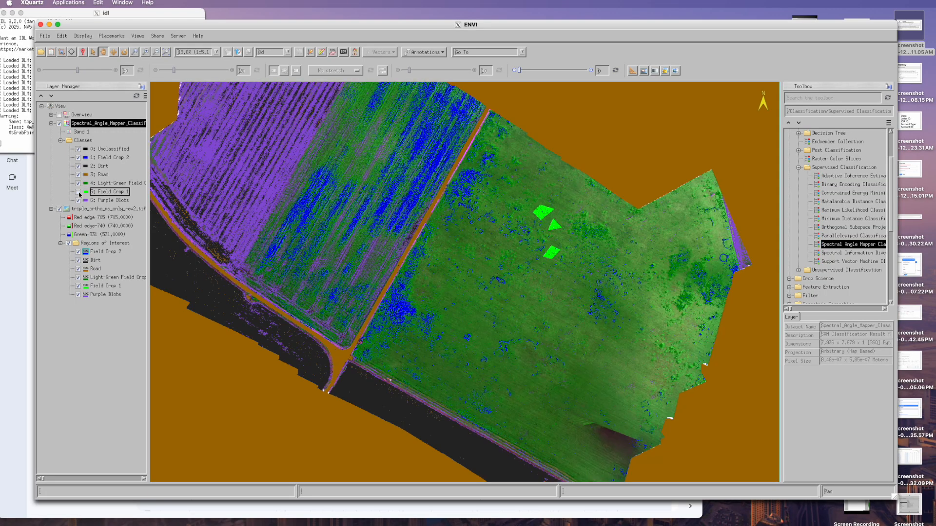
pyautogui.click(78, 175)
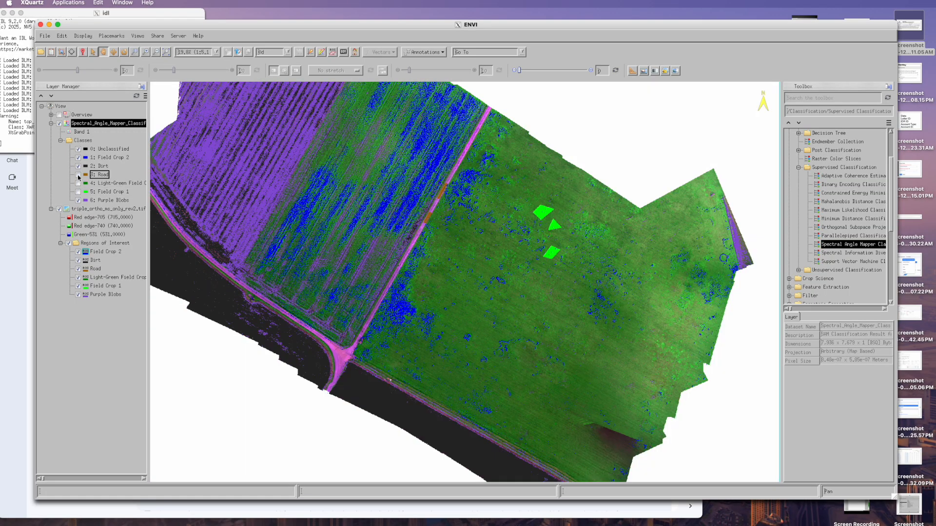
pyautogui.click(79, 167)
pyautogui.click(78, 158)
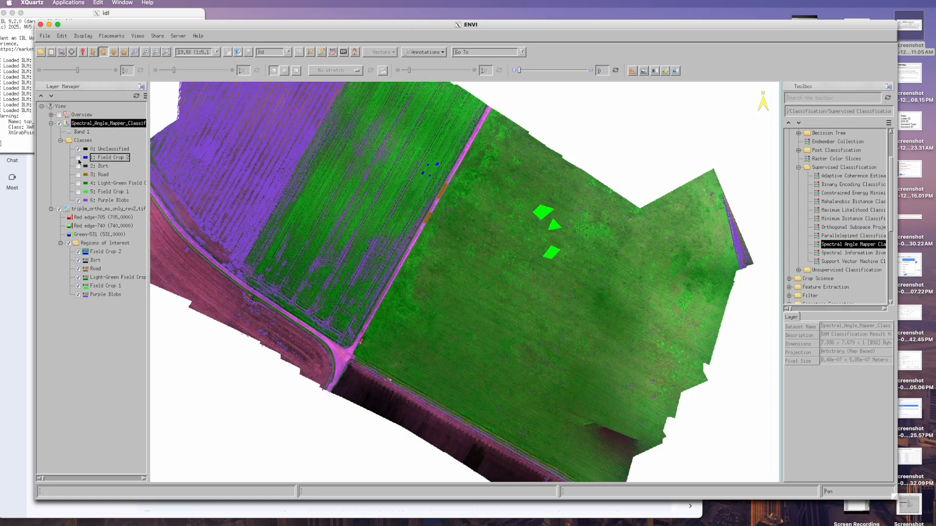
pyautogui.click(78, 149)
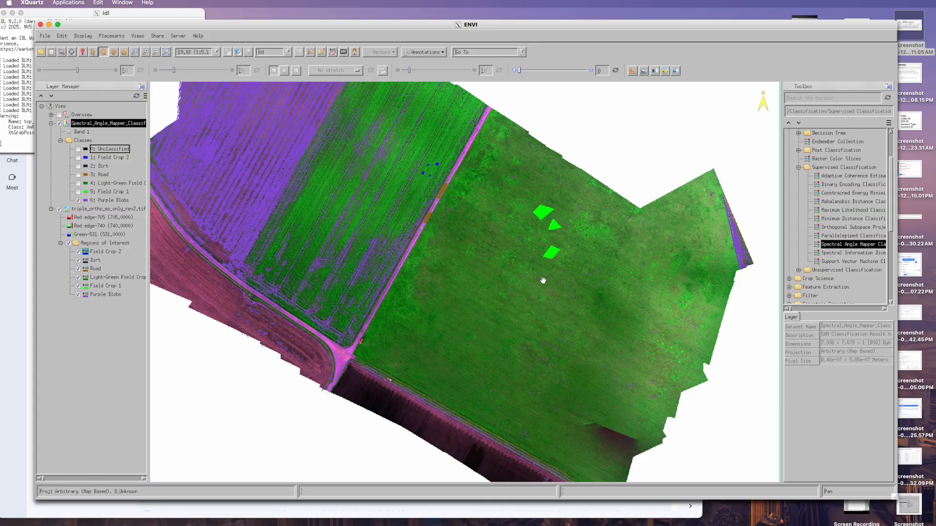
# Examine the Purple Blobs pixels scattered across the large green crop field, both close up and over the whole field
pyautogui.scroll(2, 585, 259)
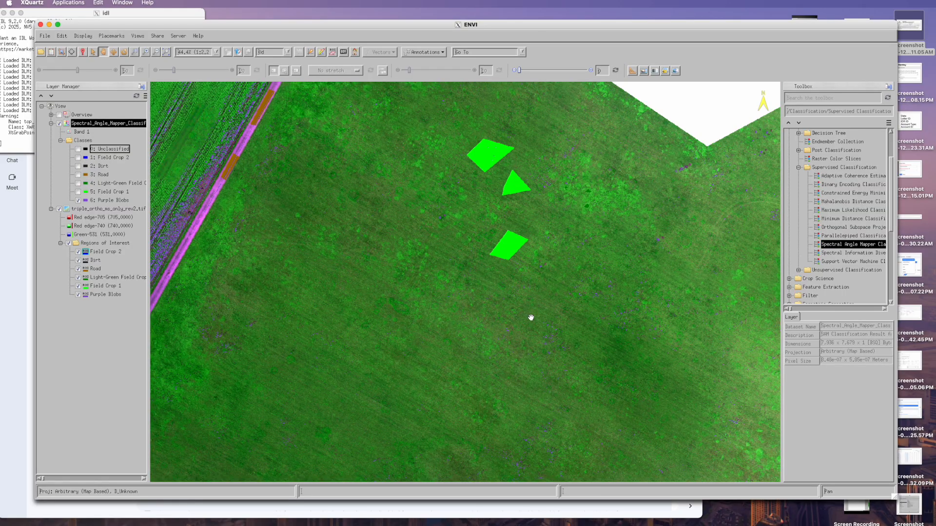
pyautogui.scroll(8, 631, 307)
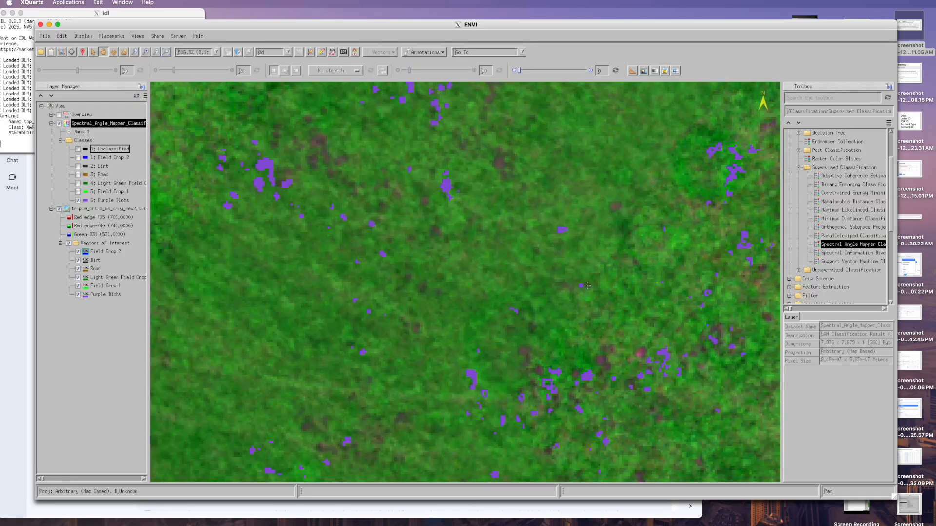
pyautogui.moveTo(644, 347); pyautogui.dragTo(496, 276)
pyautogui.scroll(-5, 499, 278)
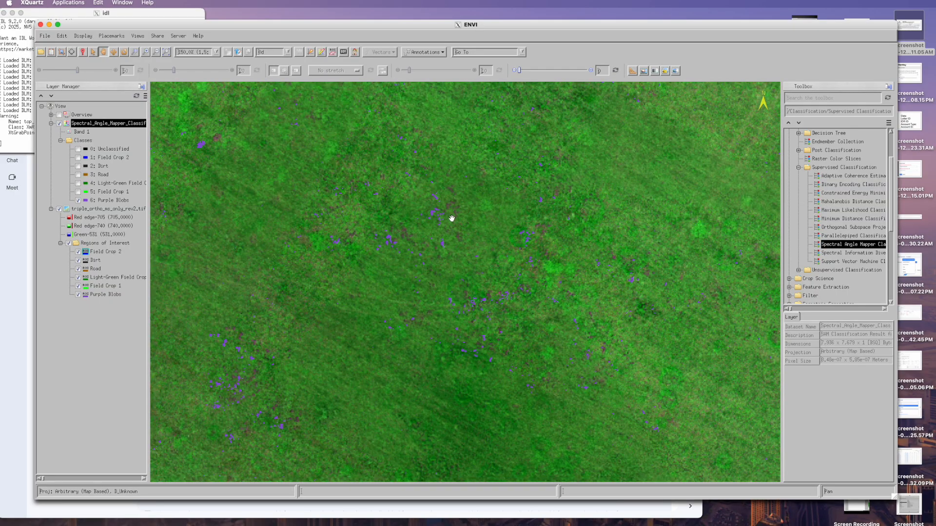
pyautogui.scroll(-5, 445, 217)
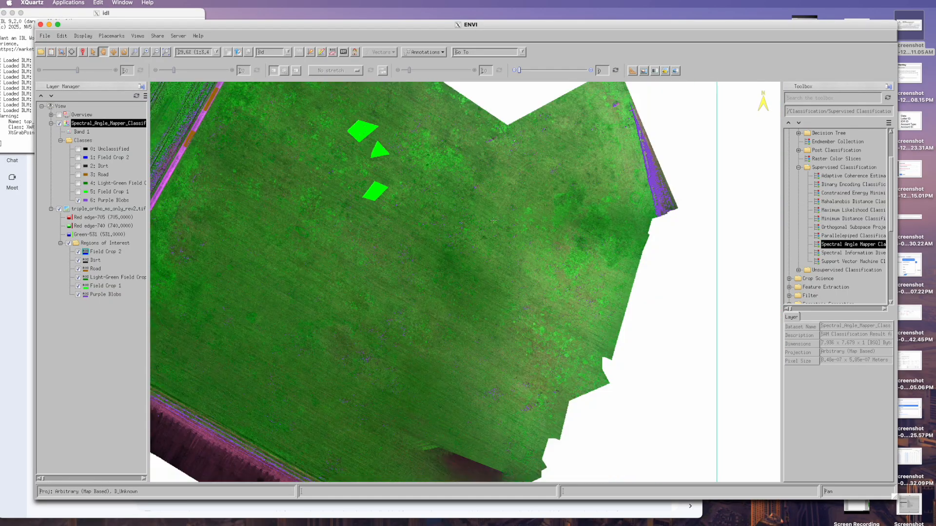
pyautogui.scroll(-2, 450, 213)
pyautogui.scroll(3, 429, 234)
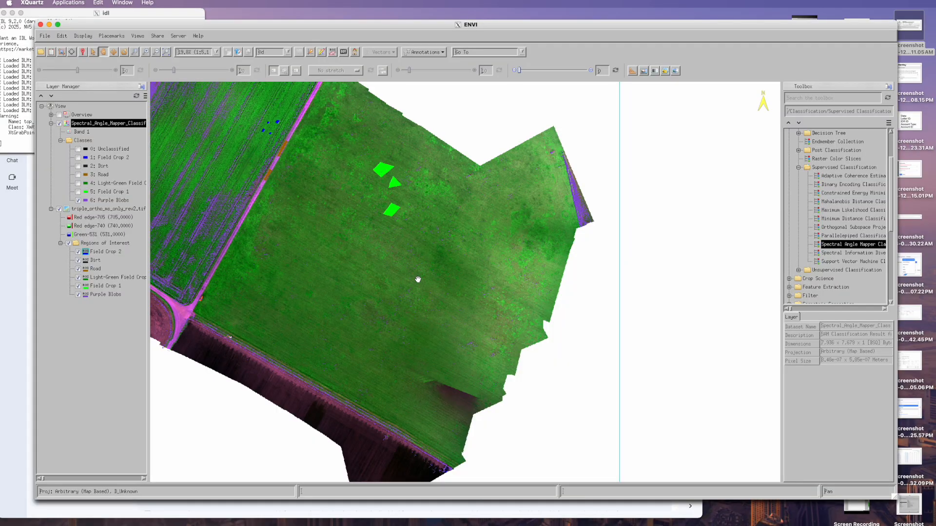
pyautogui.moveTo(429, 273); pyautogui.dragTo(458, 263)
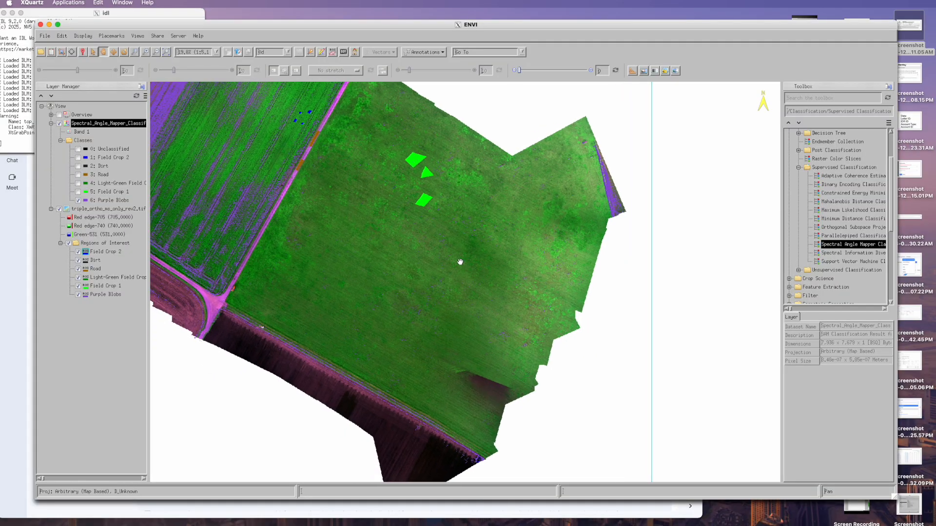
# Recolor the Purple Blobs class to yellow in the Spectral Angle Mapper classification result
pyautogui.rightClick(110, 200)
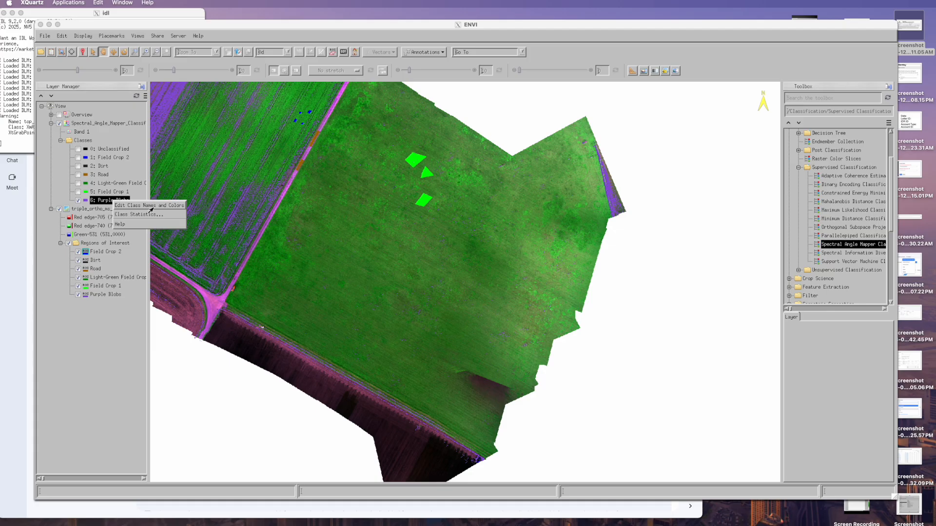
pyautogui.click(149, 208)
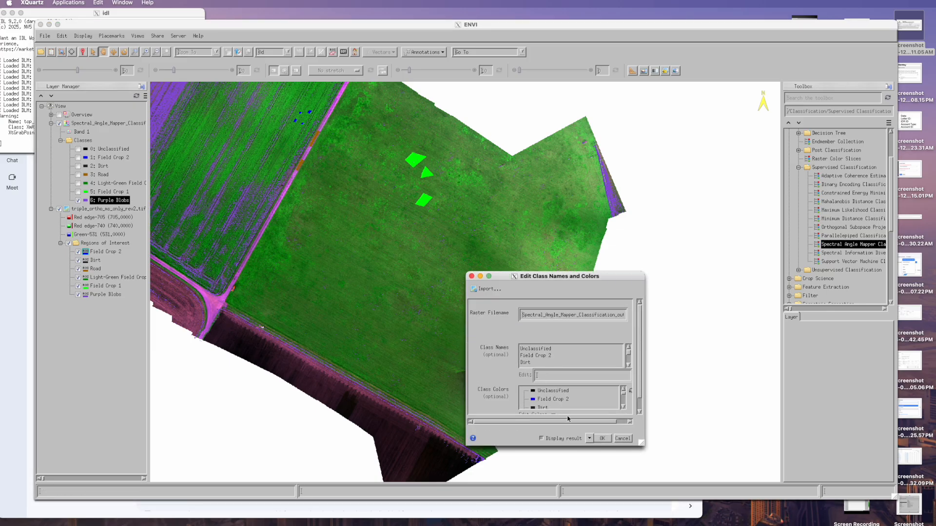
pyautogui.scroll(-5, 562, 397)
pyautogui.click(555, 401)
pyautogui.doubleClick(535, 402)
pyautogui.click(601, 433)
pyautogui.click(604, 440)
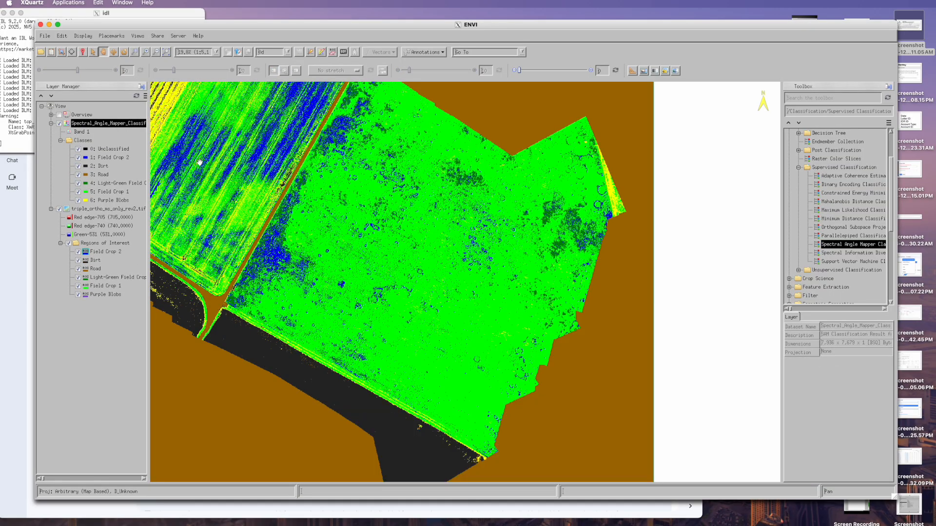
# Hide all classes of the recolored result except Purple Blobs, and hide the orthomosaic's Regions of Interest
pyautogui.click(78, 149)
pyautogui.click(78, 158)
pyautogui.click(78, 166)
pyautogui.click(78, 175)
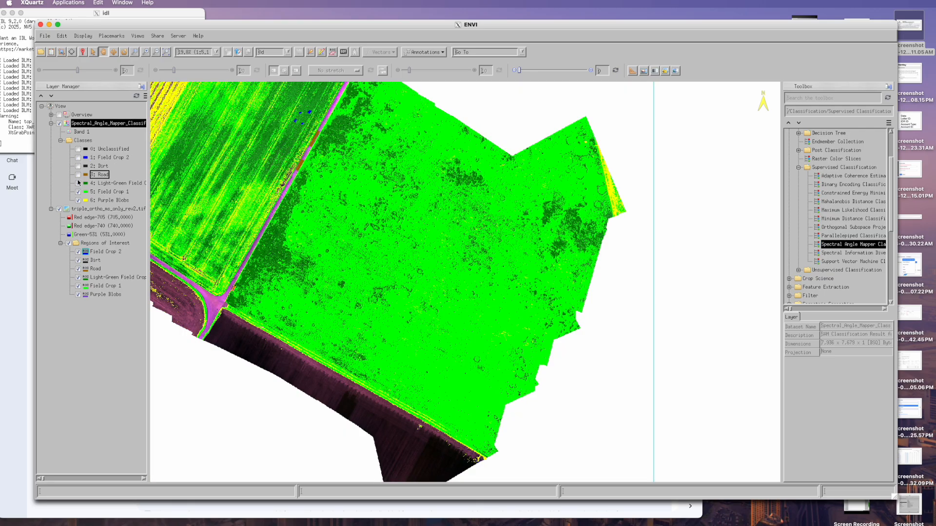
pyautogui.click(78, 183)
pyautogui.click(78, 192)
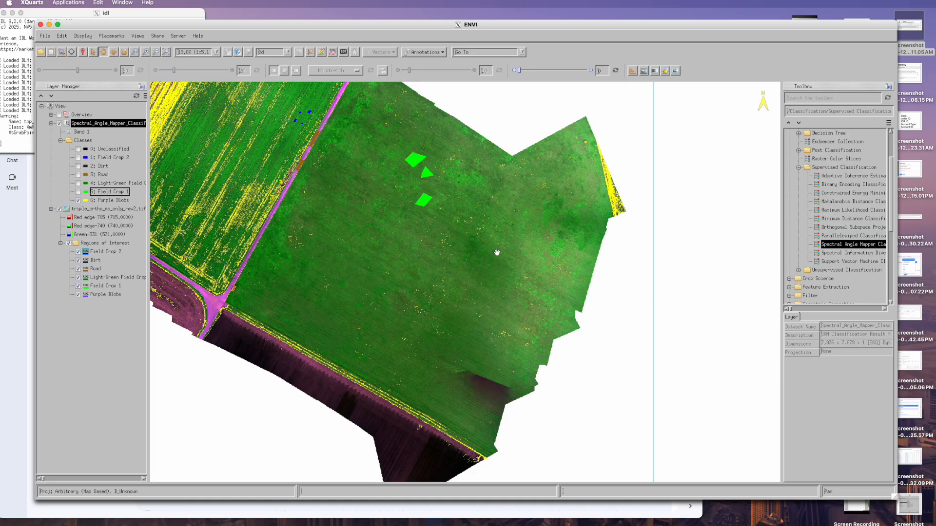
pyautogui.click(68, 244)
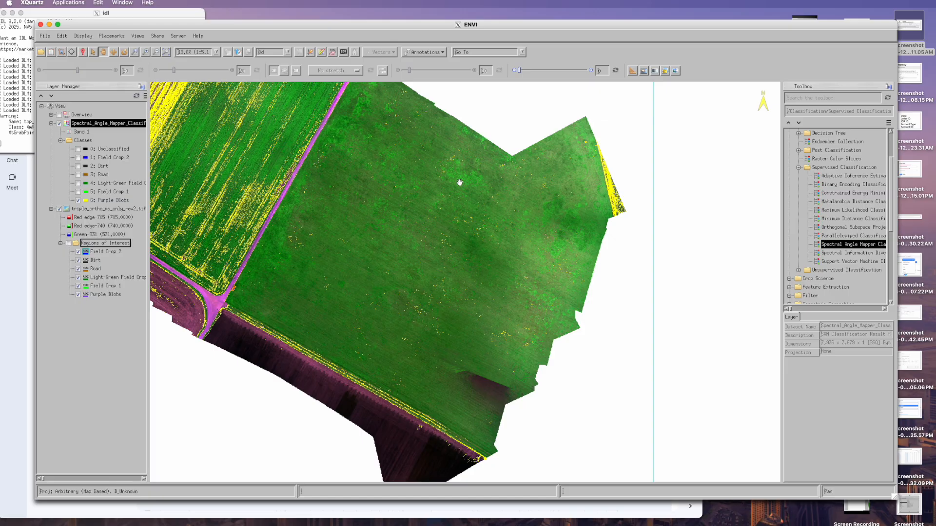
# Examine where the yellow Purple Blobs pixels fall across the striped fields and the large green crop field
pyautogui.moveTo(297, 192); pyautogui.dragTo(454, 230)
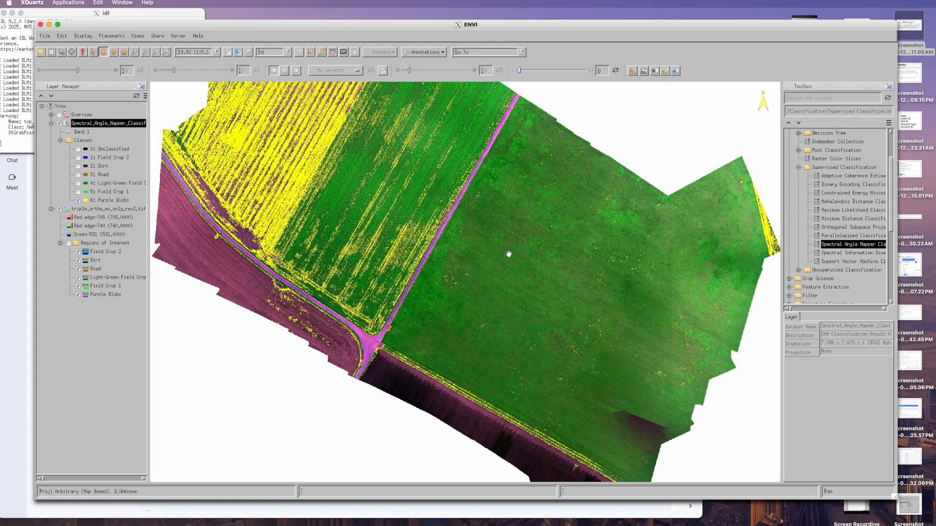
pyautogui.moveTo(602, 282); pyautogui.dragTo(545, 278)
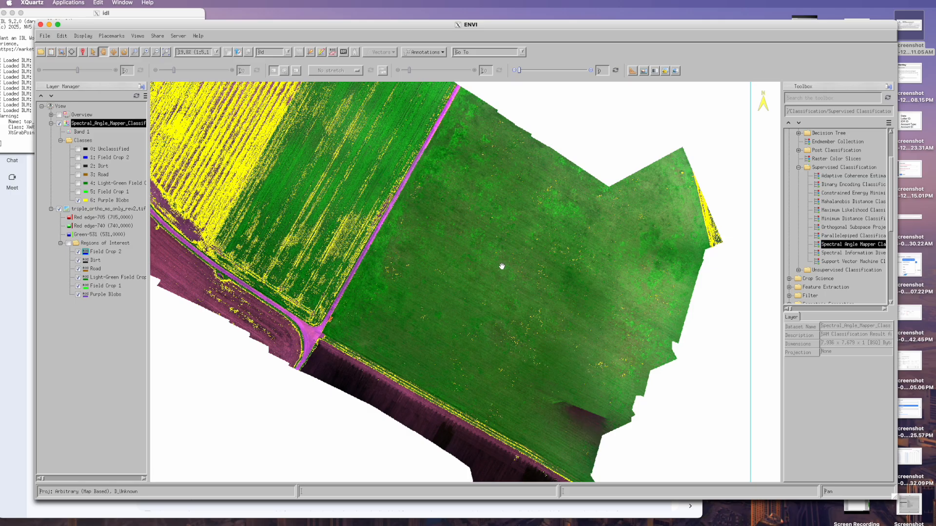
pyautogui.scroll(3, 554, 285)
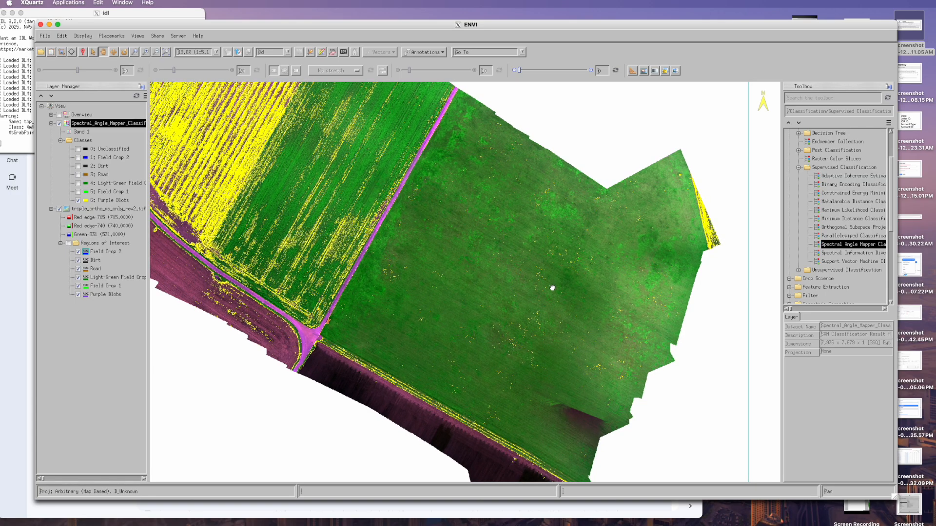
pyautogui.scroll(2, 539, 263)
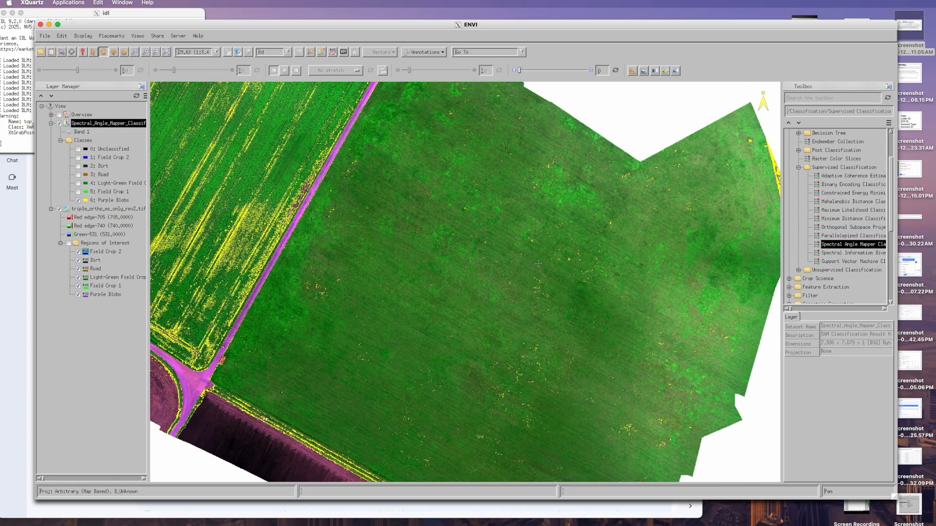
pyautogui.moveTo(512, 261); pyautogui.dragTo(504, 237)
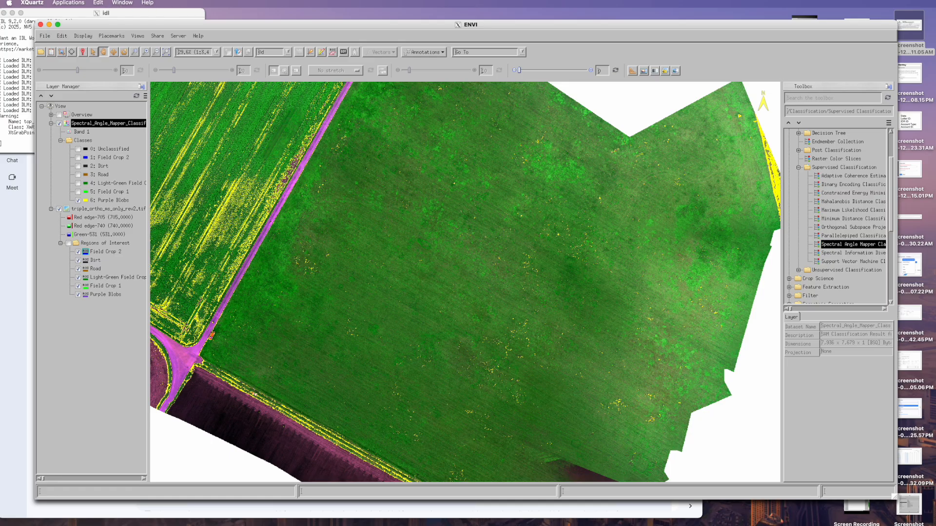
pyautogui.press('super+Tab')
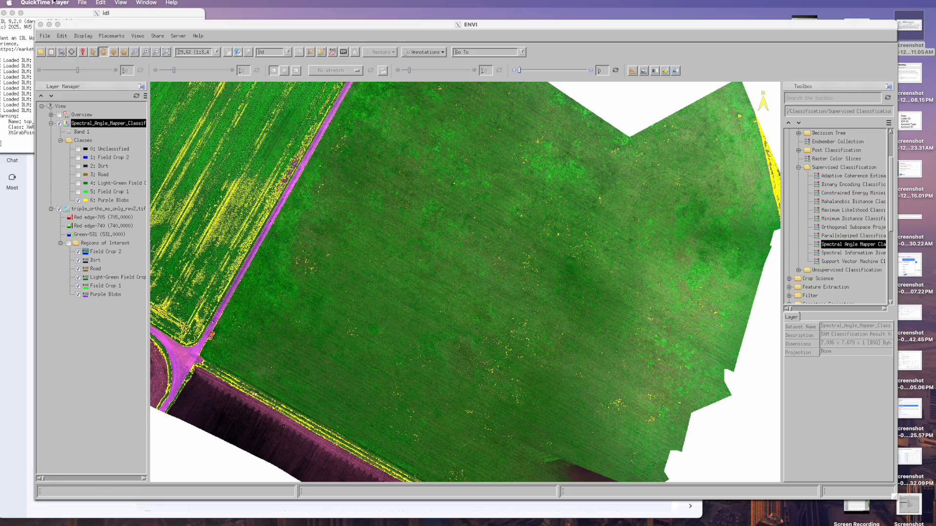